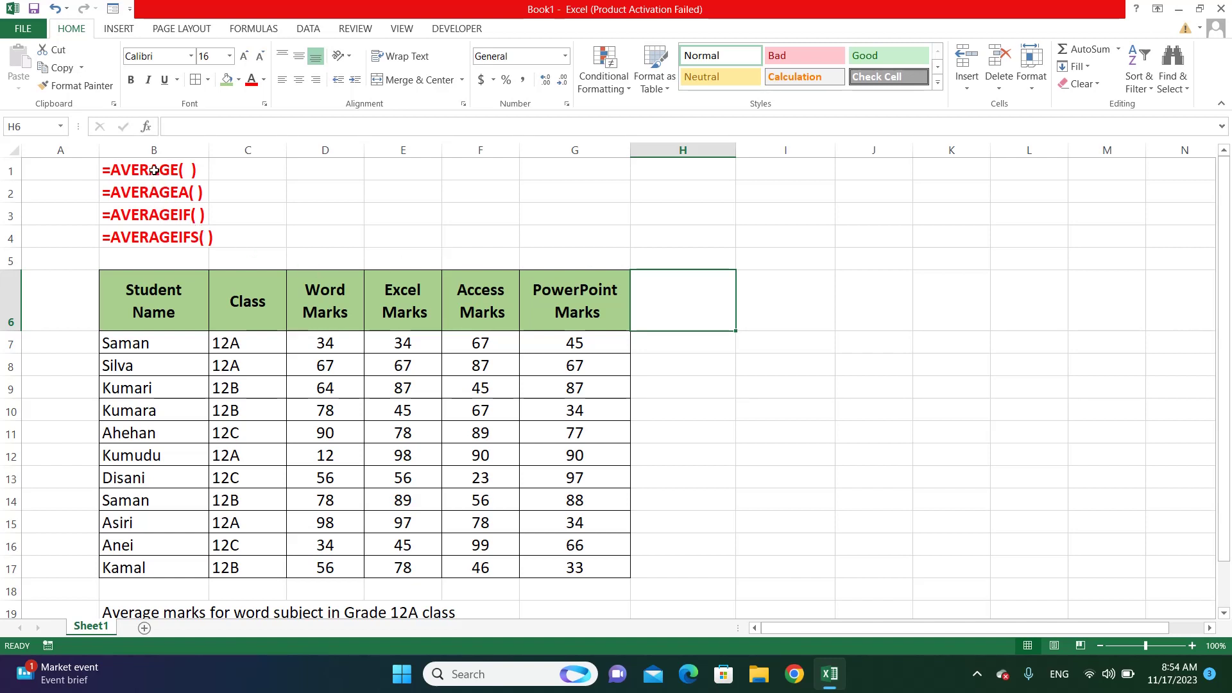
left_click(154, 170)
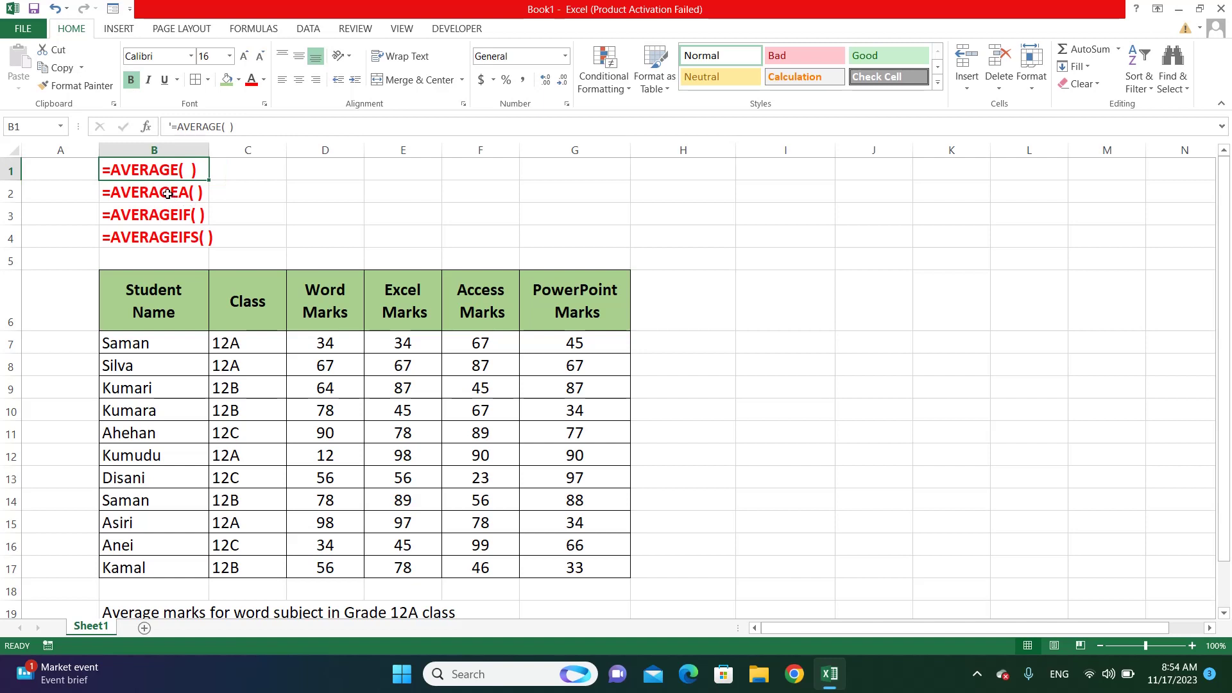
left_click(167, 194)
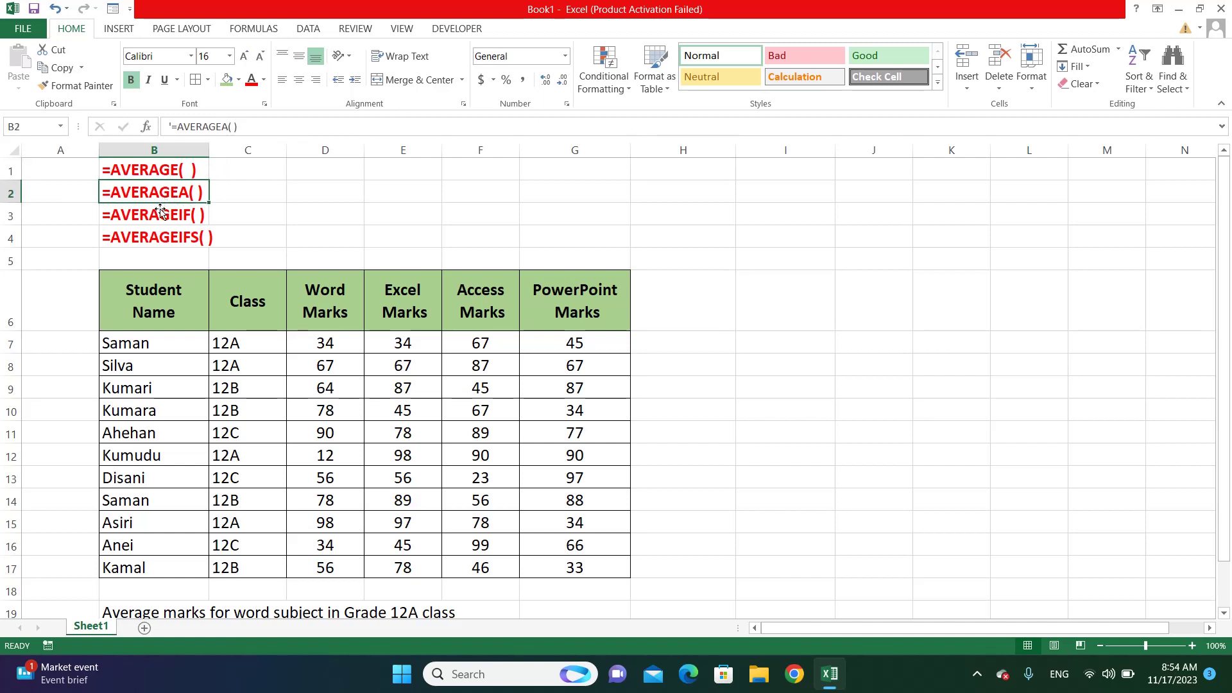
left_click(159, 213)
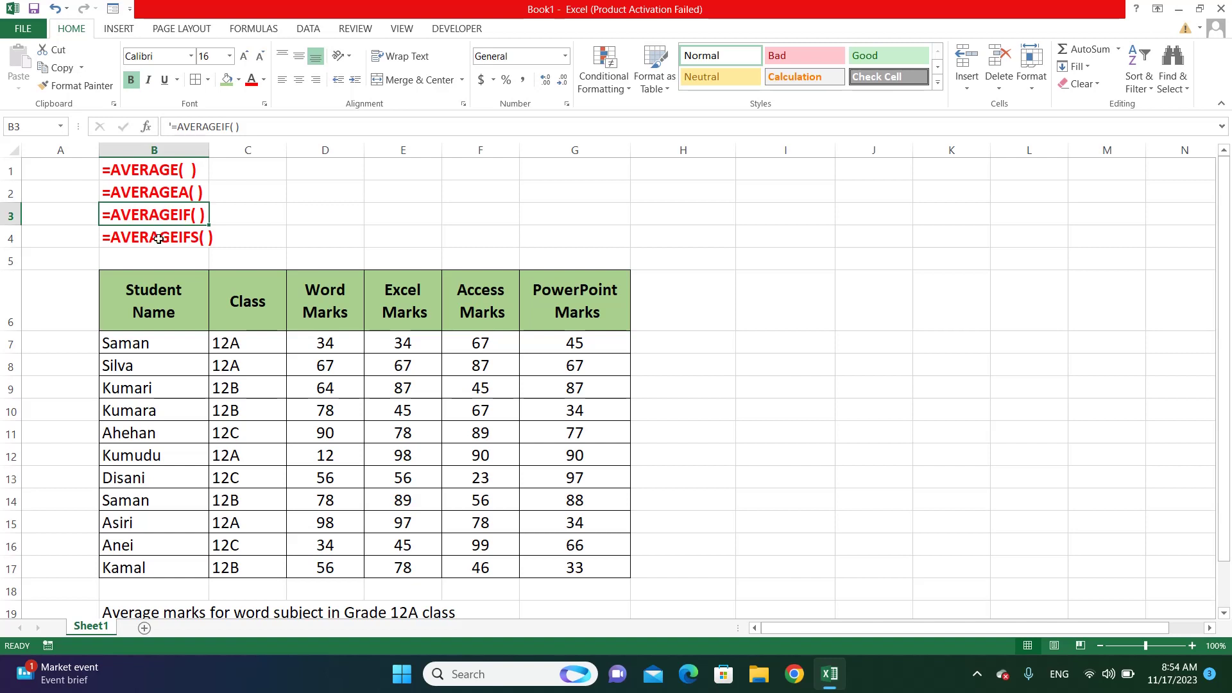
left_click(159, 239)
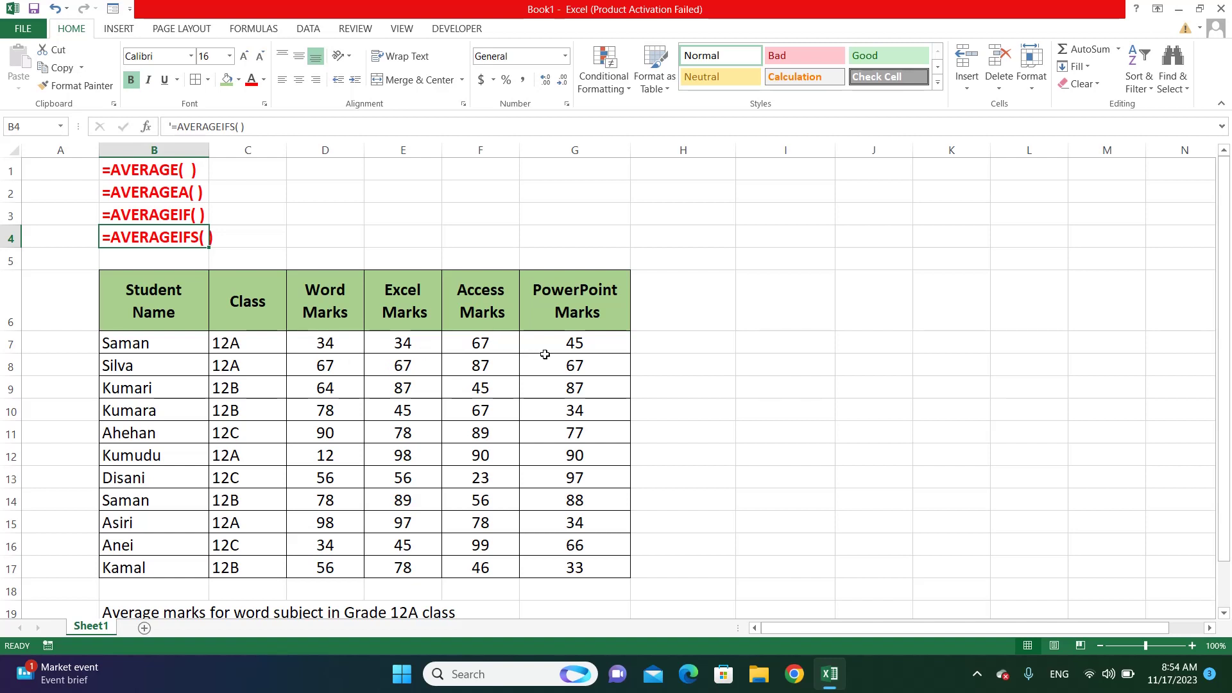
- Add the header "Average" in cell H6 and center it horizontally and vertically
left_click(675, 306)
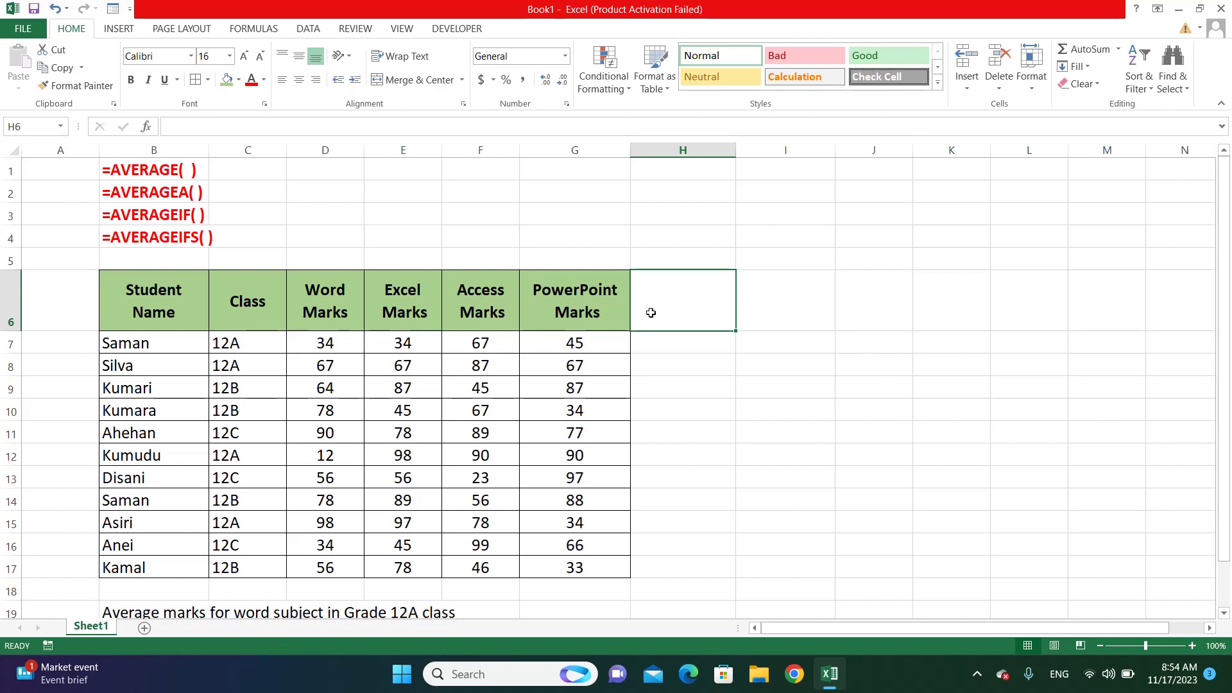
type("Av")
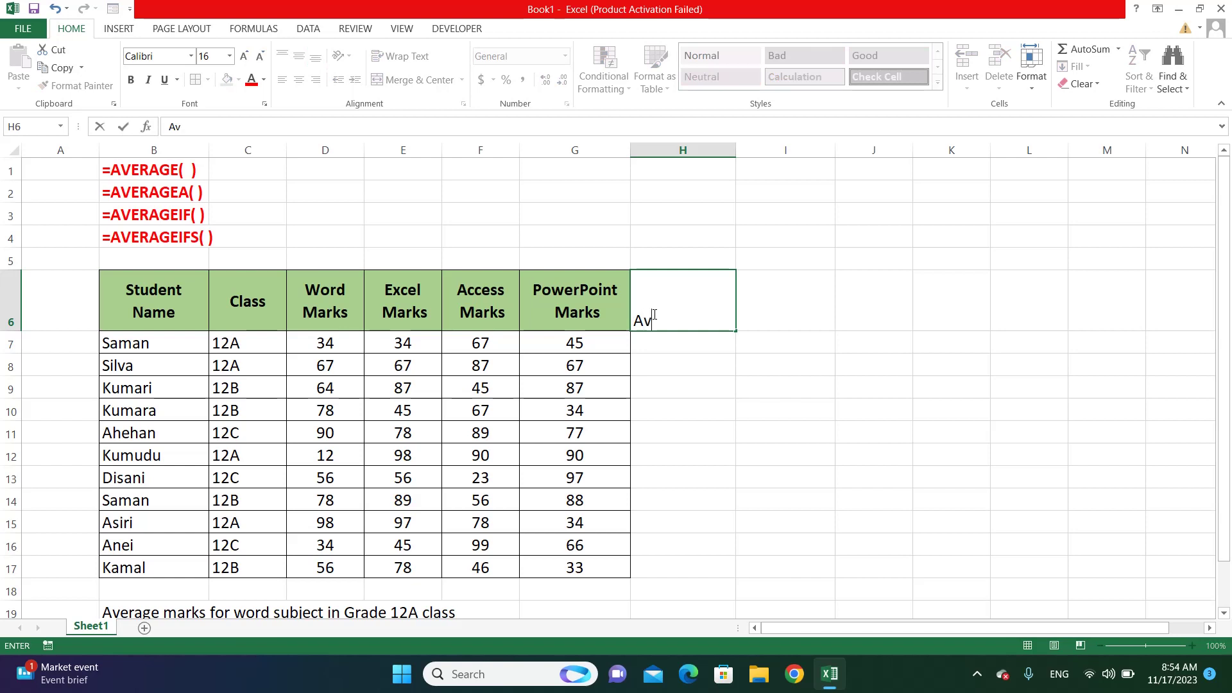
type("erage")
key("Return")
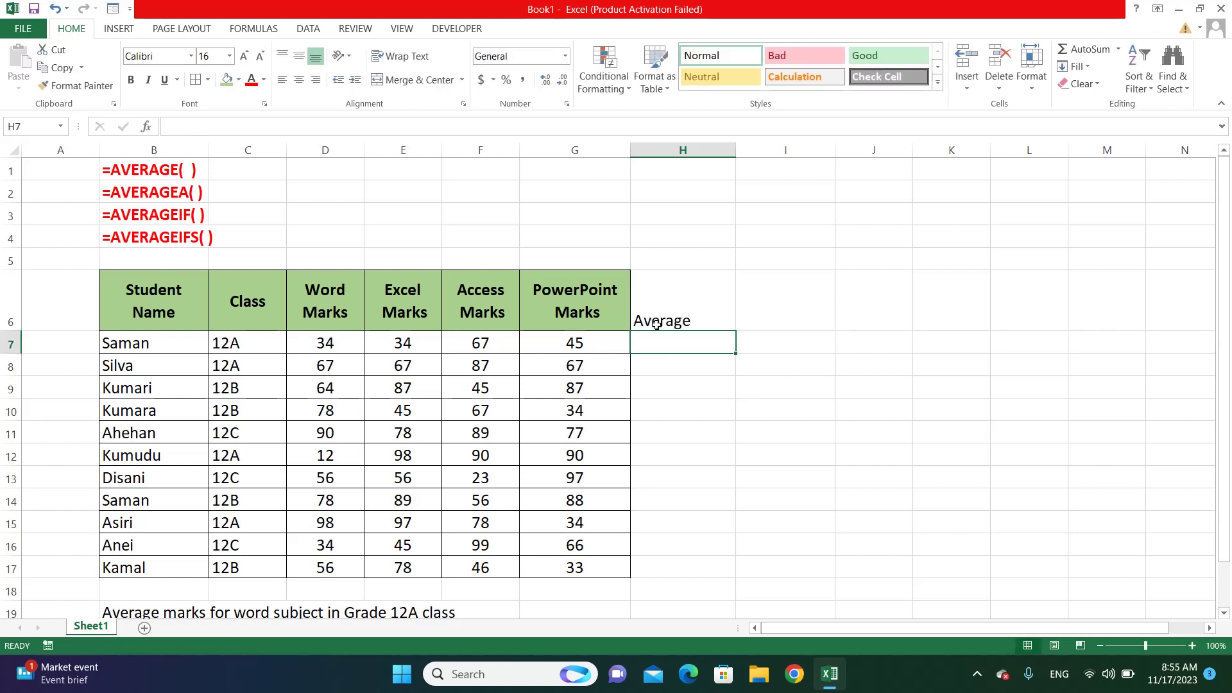
left_click(655, 314)
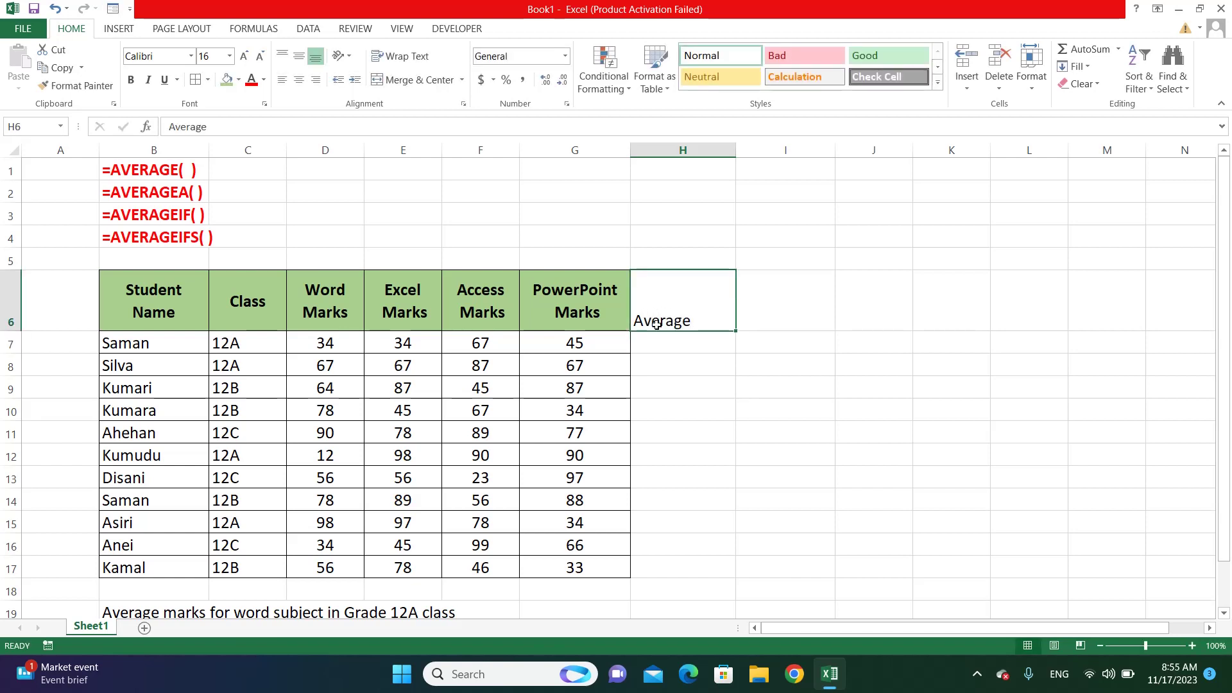
left_click(299, 79)
left_click(299, 56)
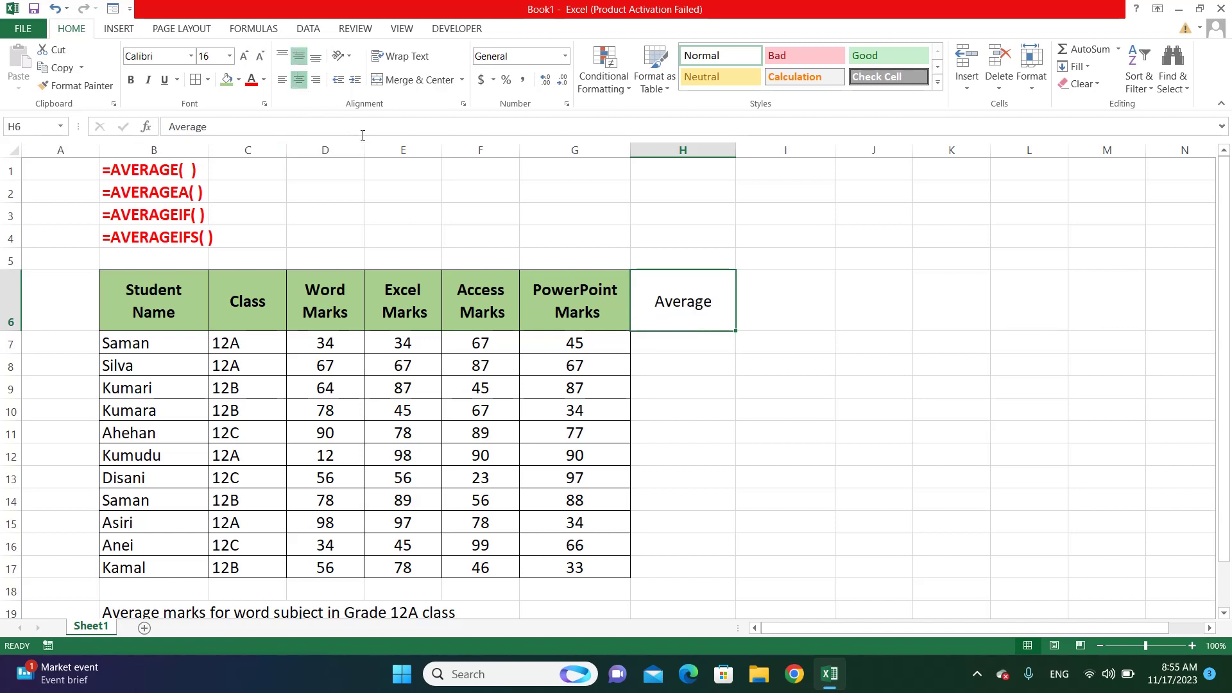
- Calculate each student's average without a function by entering =(D7+E7+F7+G7)/4 in H7 and filling it down to H17
left_click(670, 343)
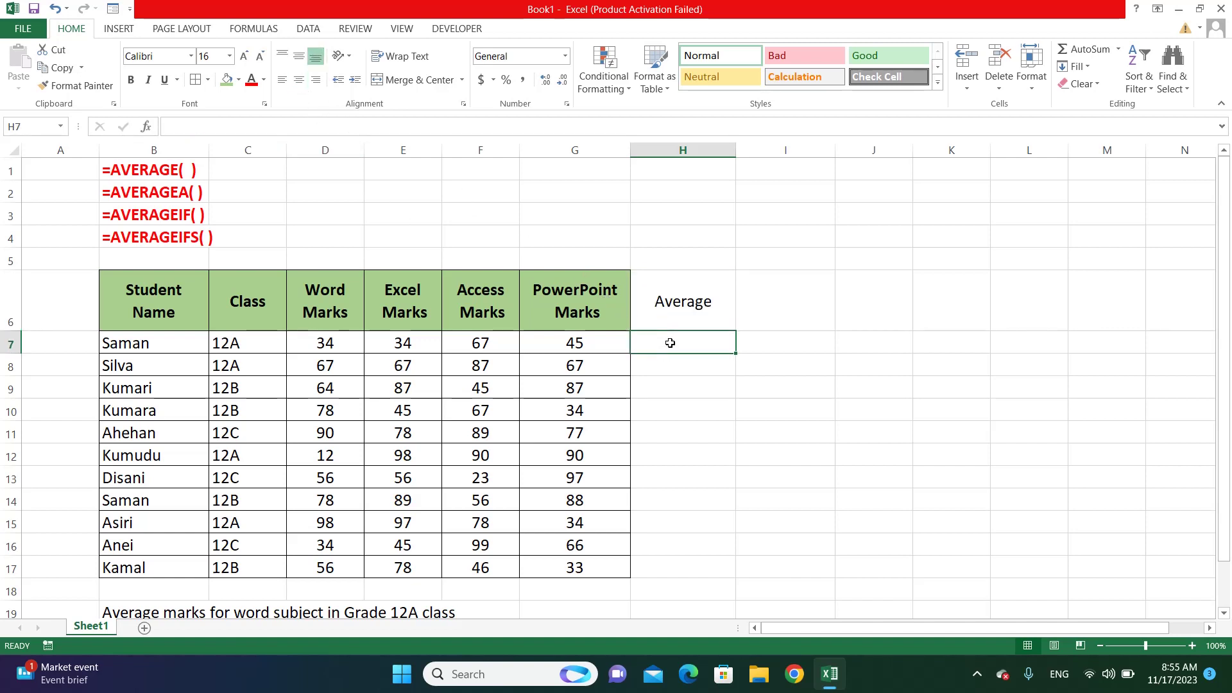
type("=(")
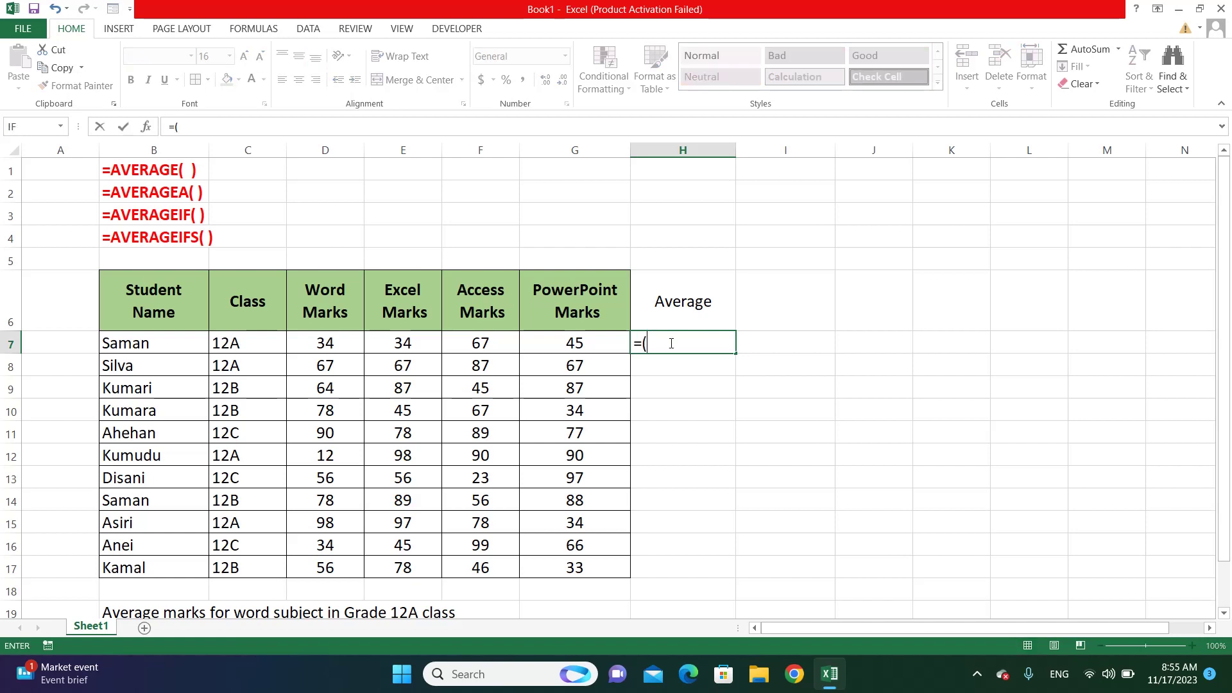
left_click(322, 343)
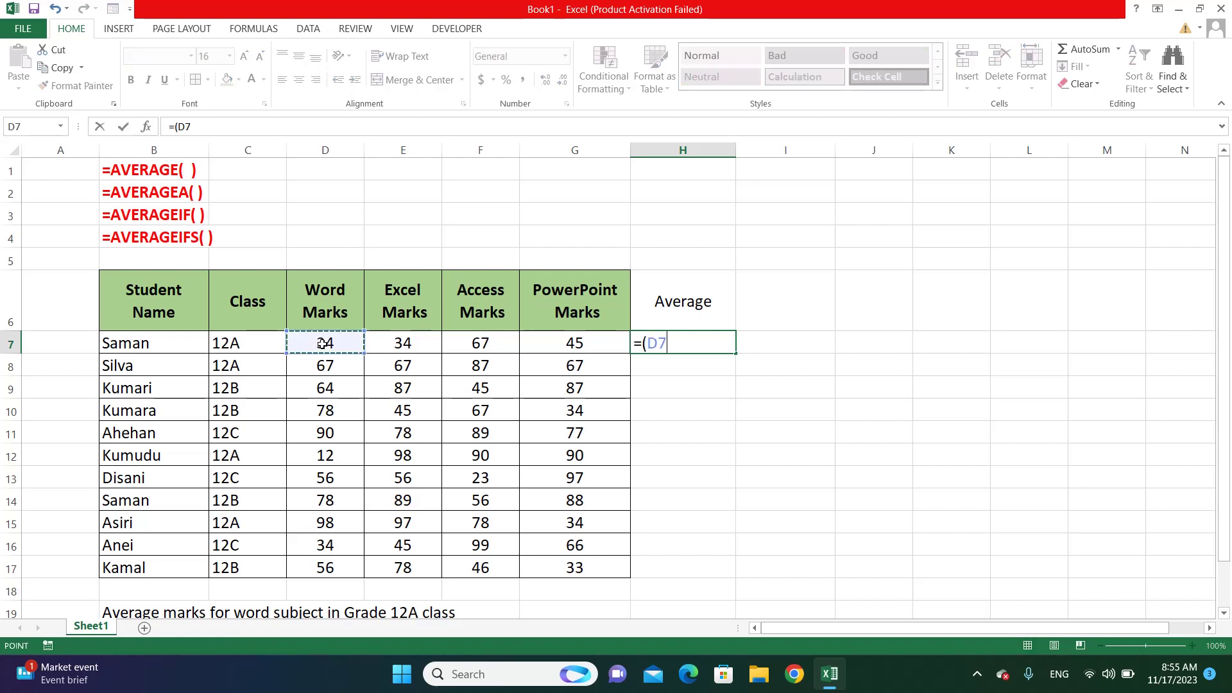
type("+")
left_click(390, 350)
type("+")
left_click(450, 348)
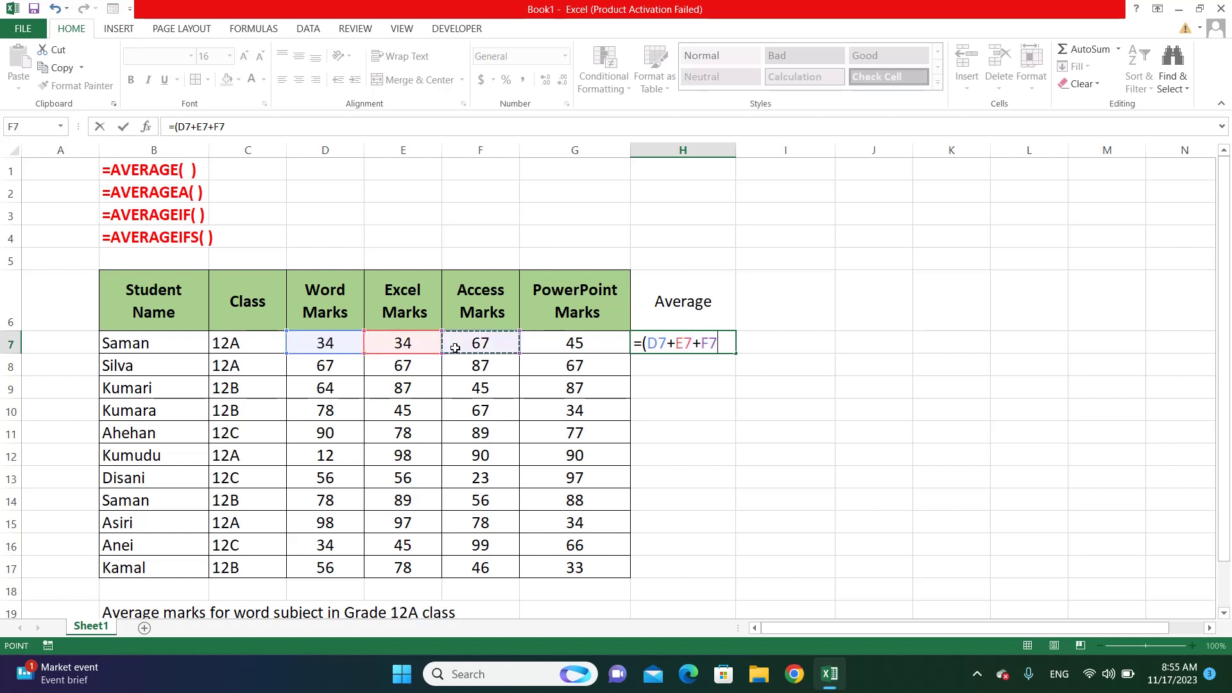
type("+")
left_click(530, 349)
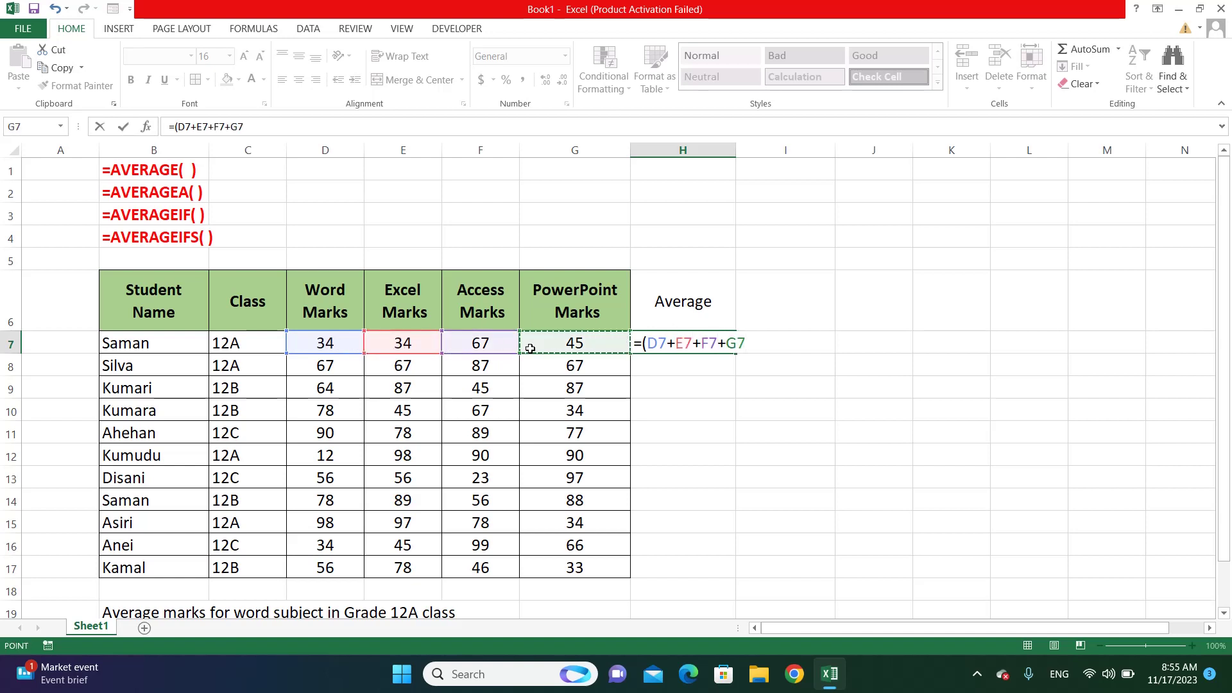
type(")/")
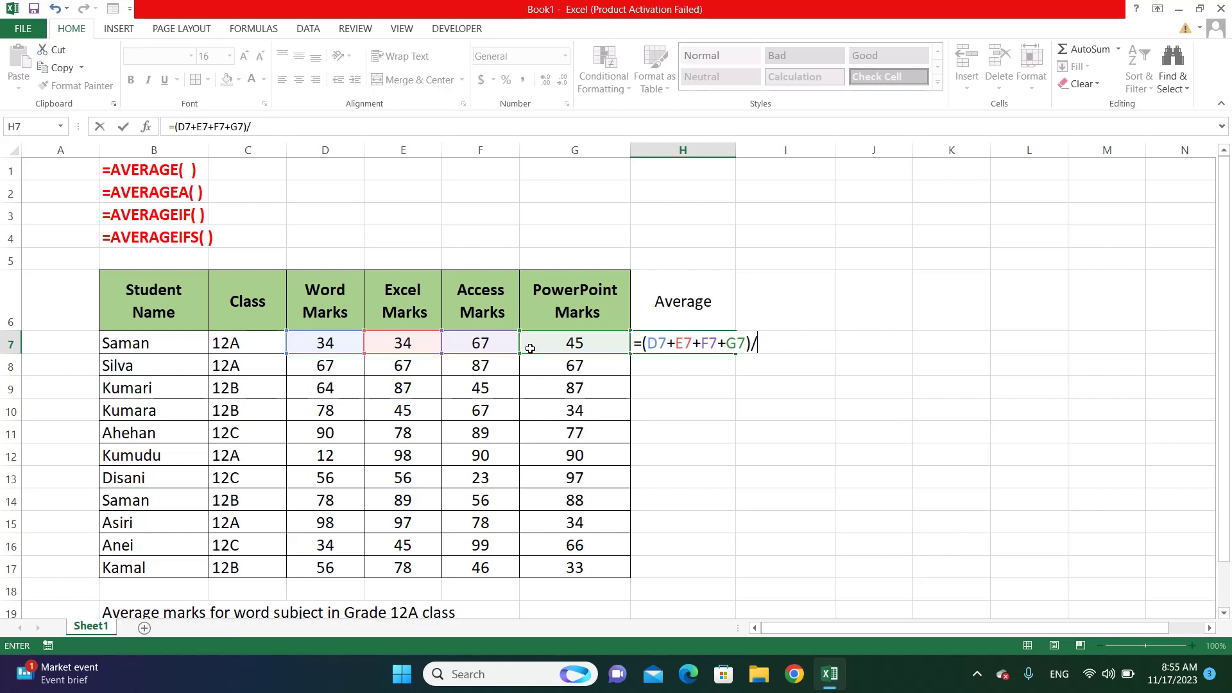
type("4")
key("Return")
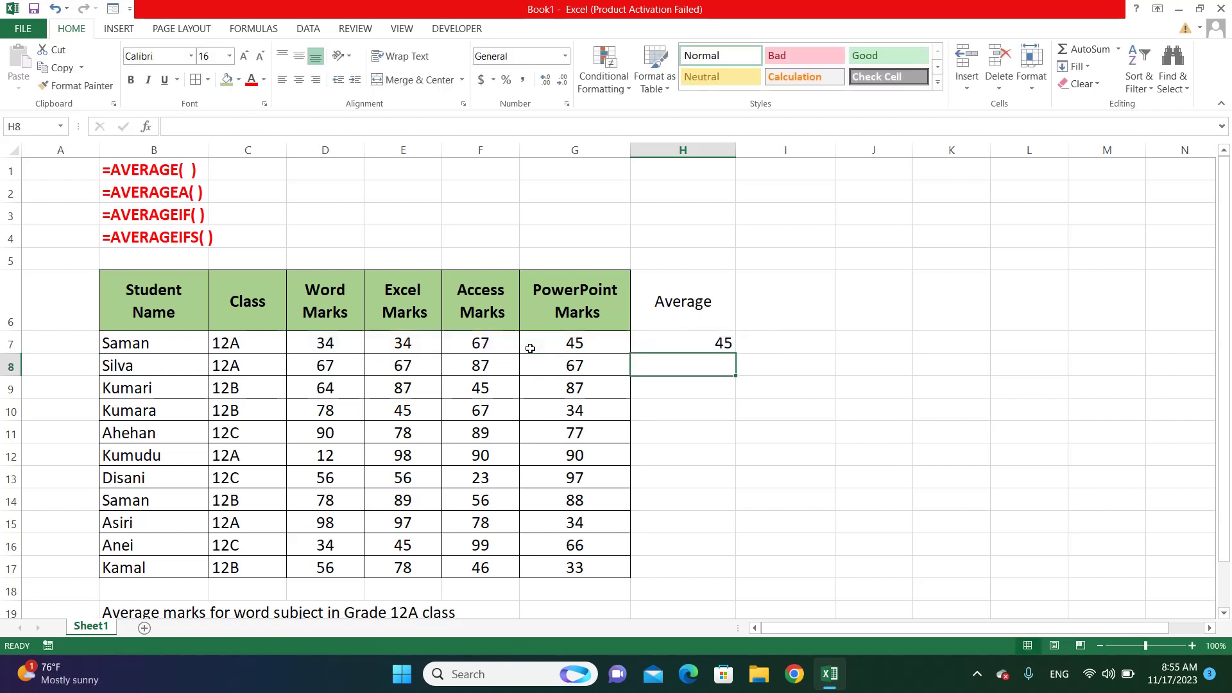
left_click(682, 343)
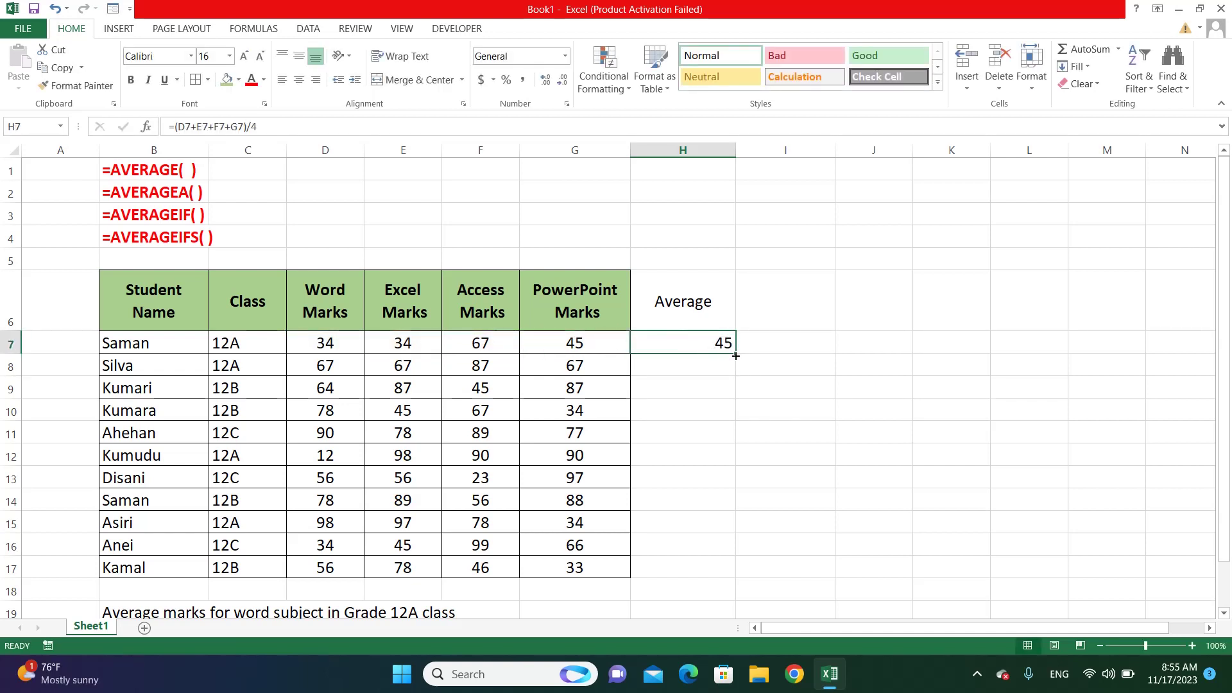
left_click_drag(735, 354, 695, 569)
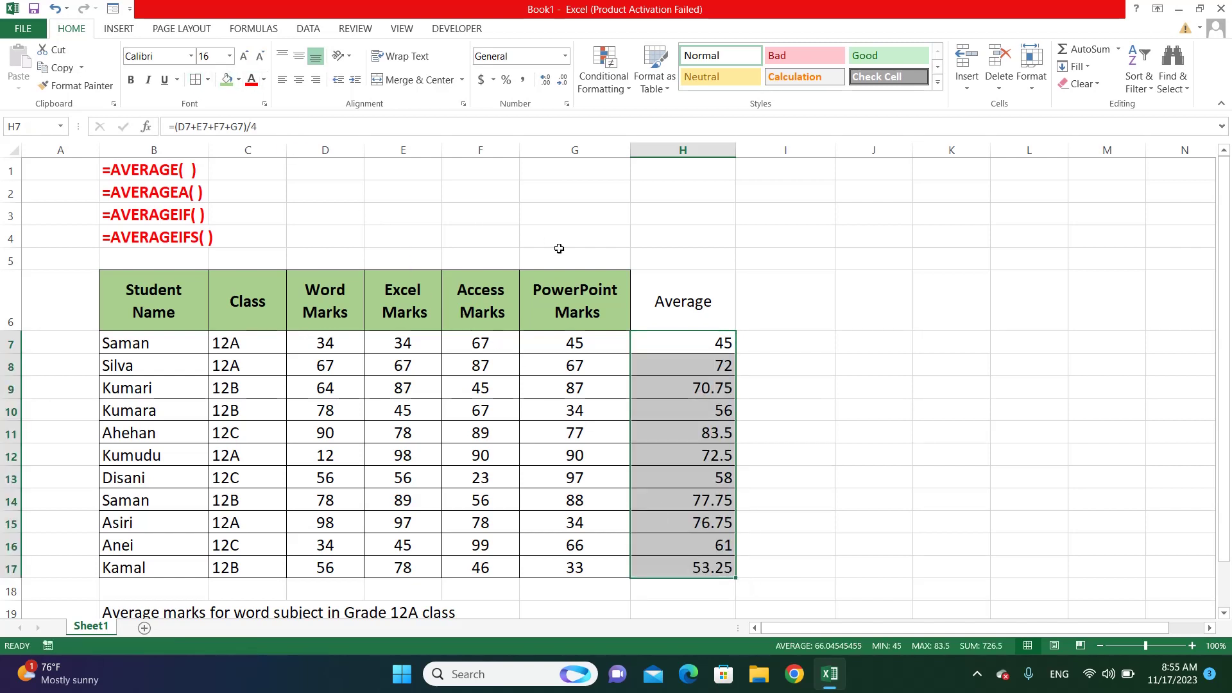
- Copy the formatting of the PowerPoint Marks header in G6 onto the Average header in H6 with Format Painter
left_click(603, 286)
left_click(109, 88)
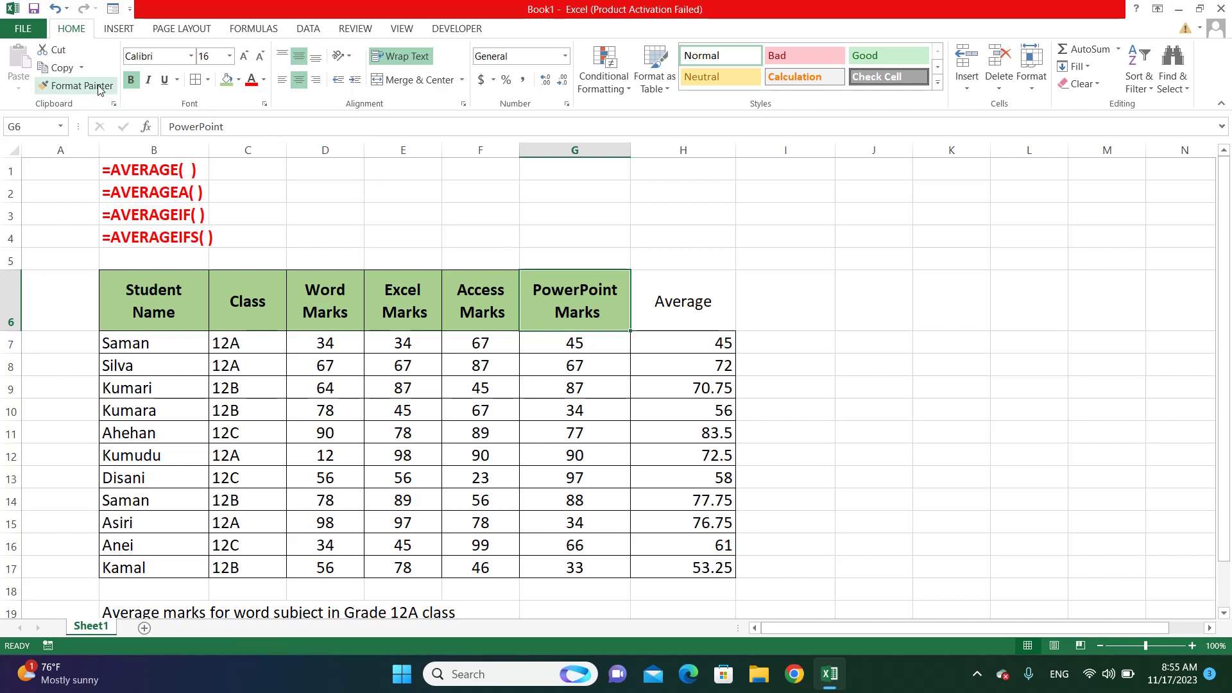
left_click(652, 302)
left_click(785, 413)
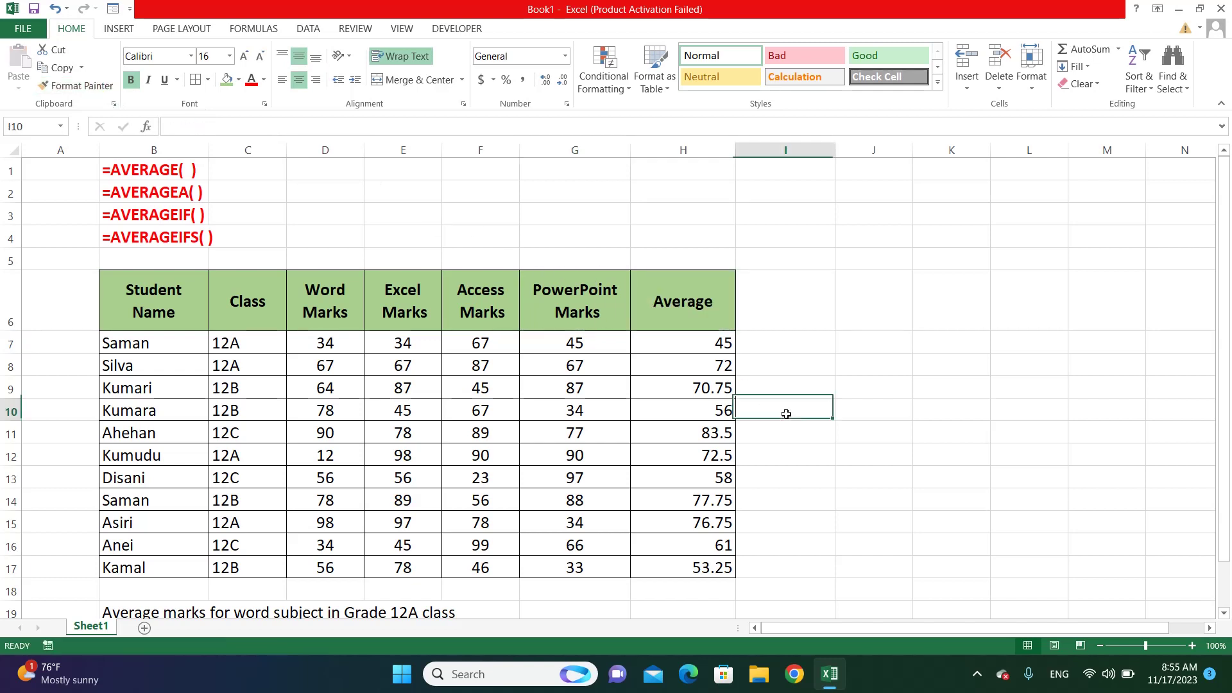
double_click(695, 345)
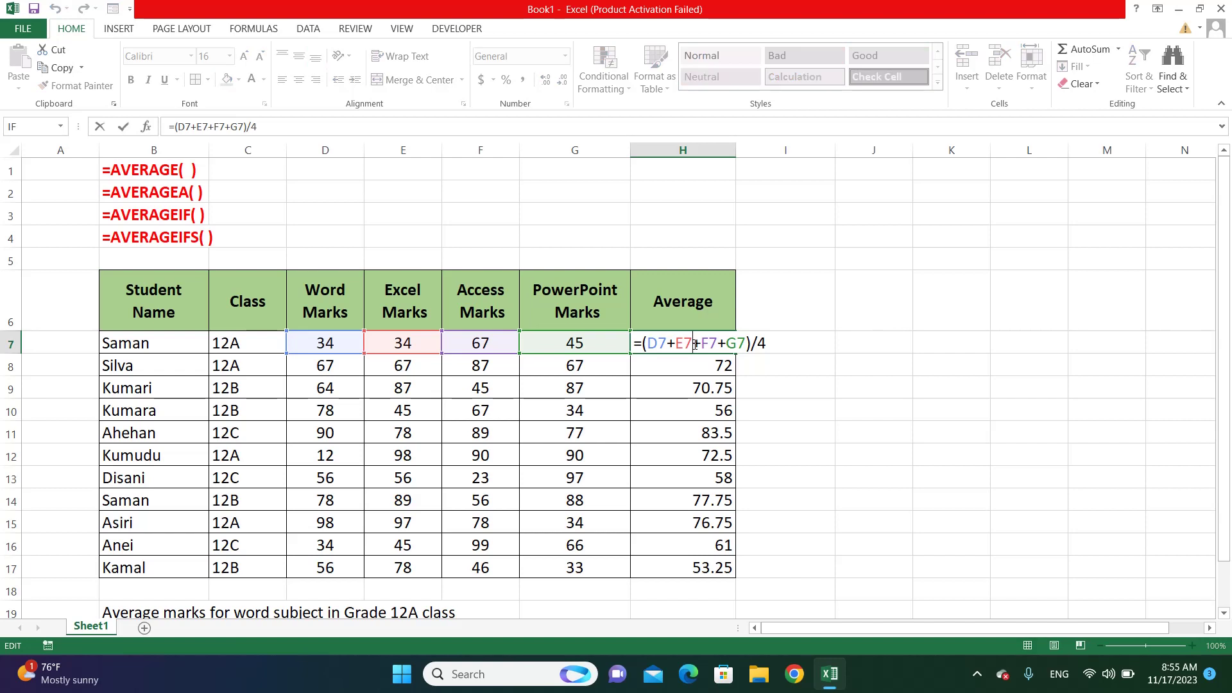
key("Escape")
left_click(773, 305)
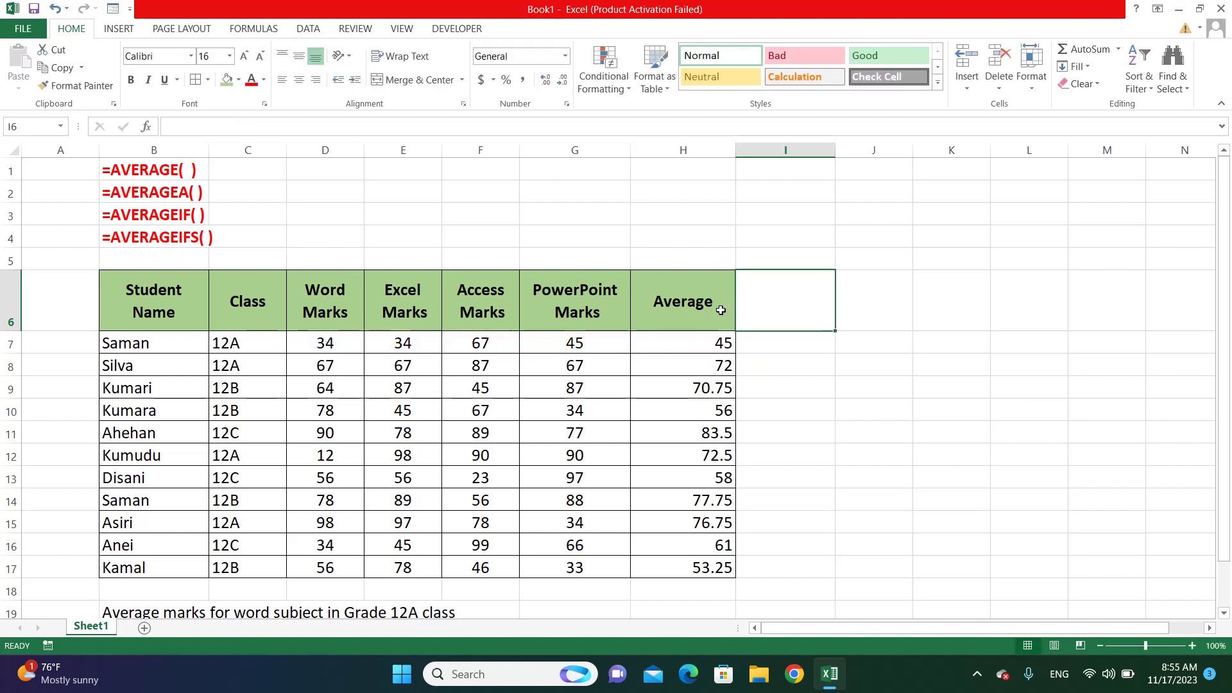
- Fill the Average header from H6 across into I6 to create a second average column
left_click_drag(736, 330, 774, 330)
left_click(710, 307)
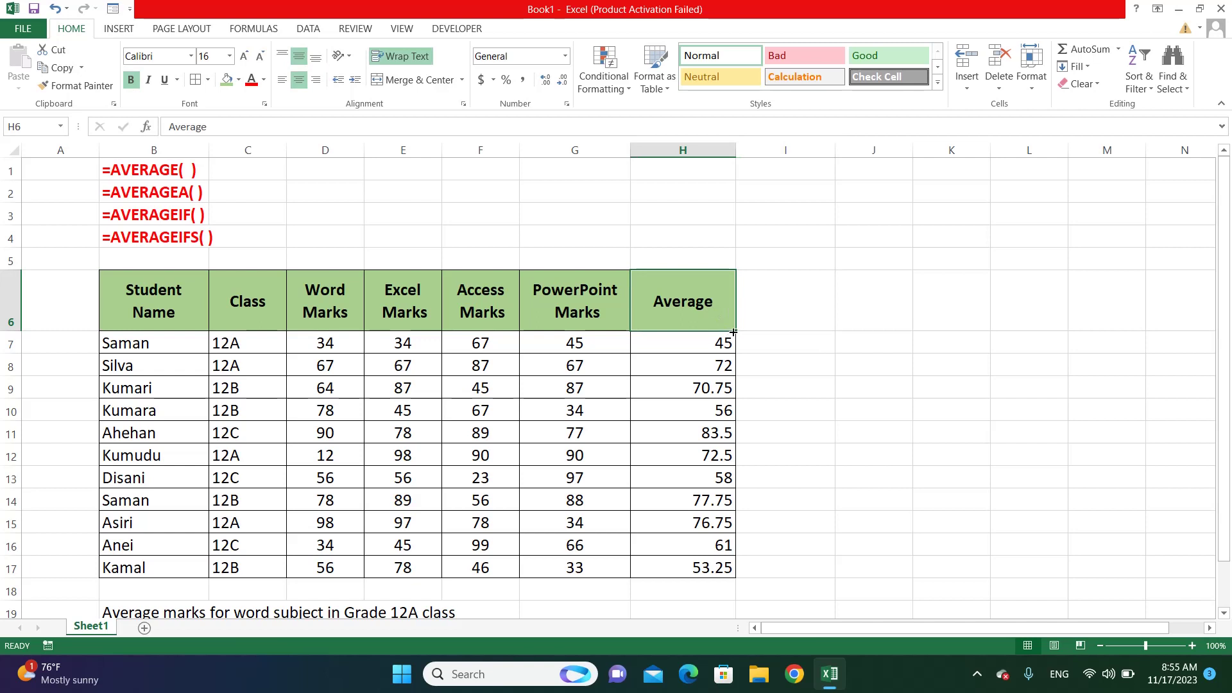
left_click_drag(735, 331, 788, 338)
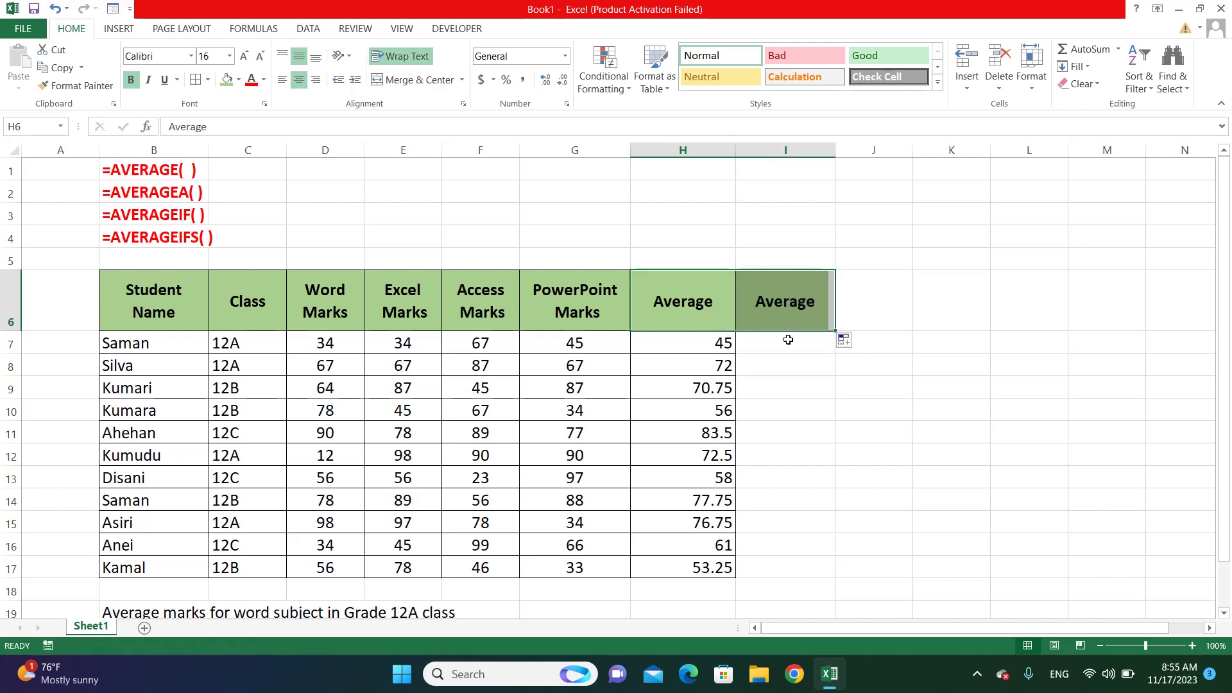
left_click(785, 347)
type("=")
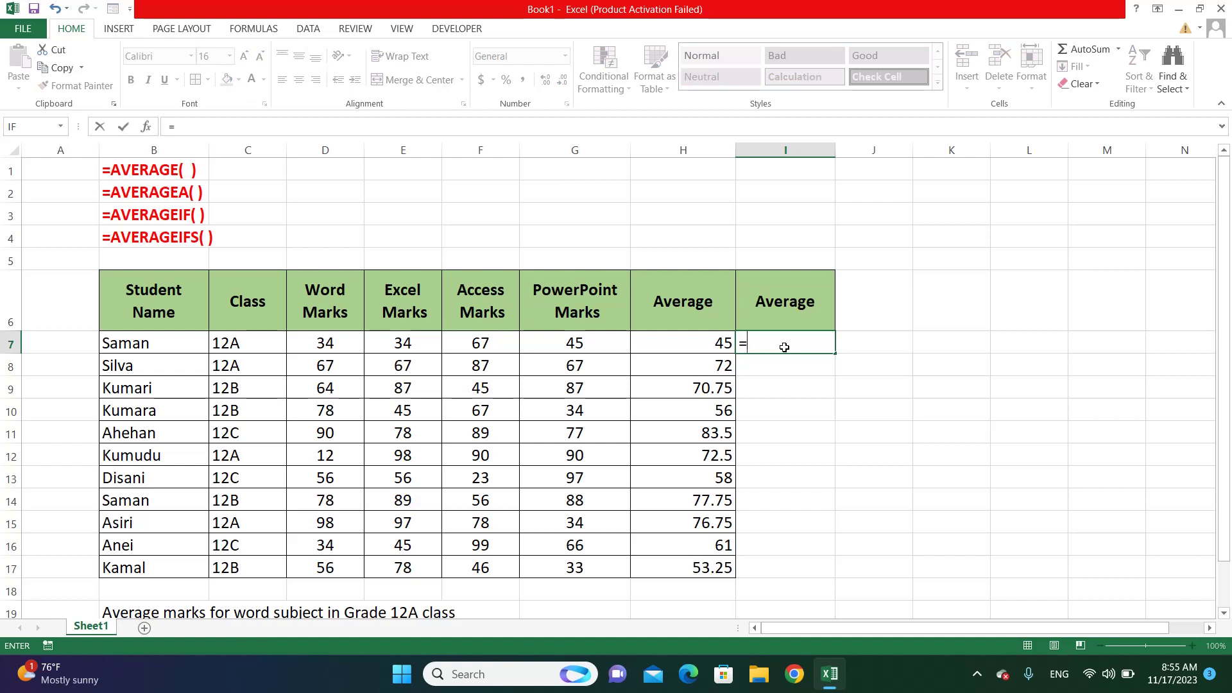
type("AVERA")
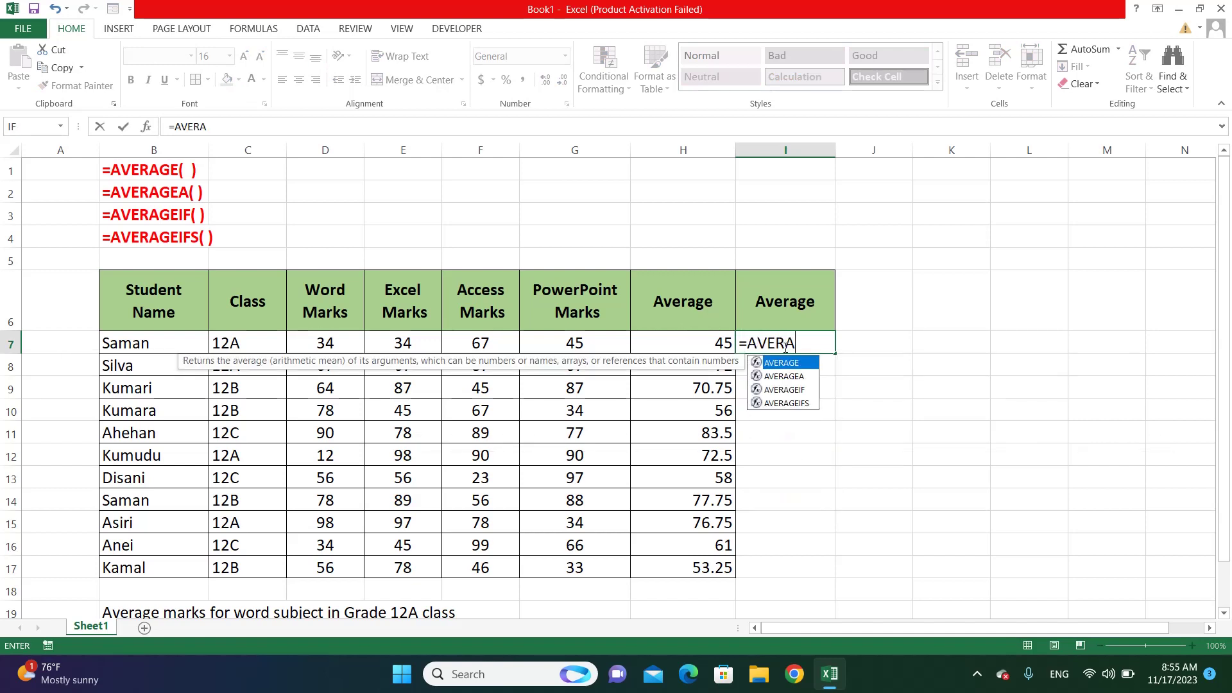
type("GE(")
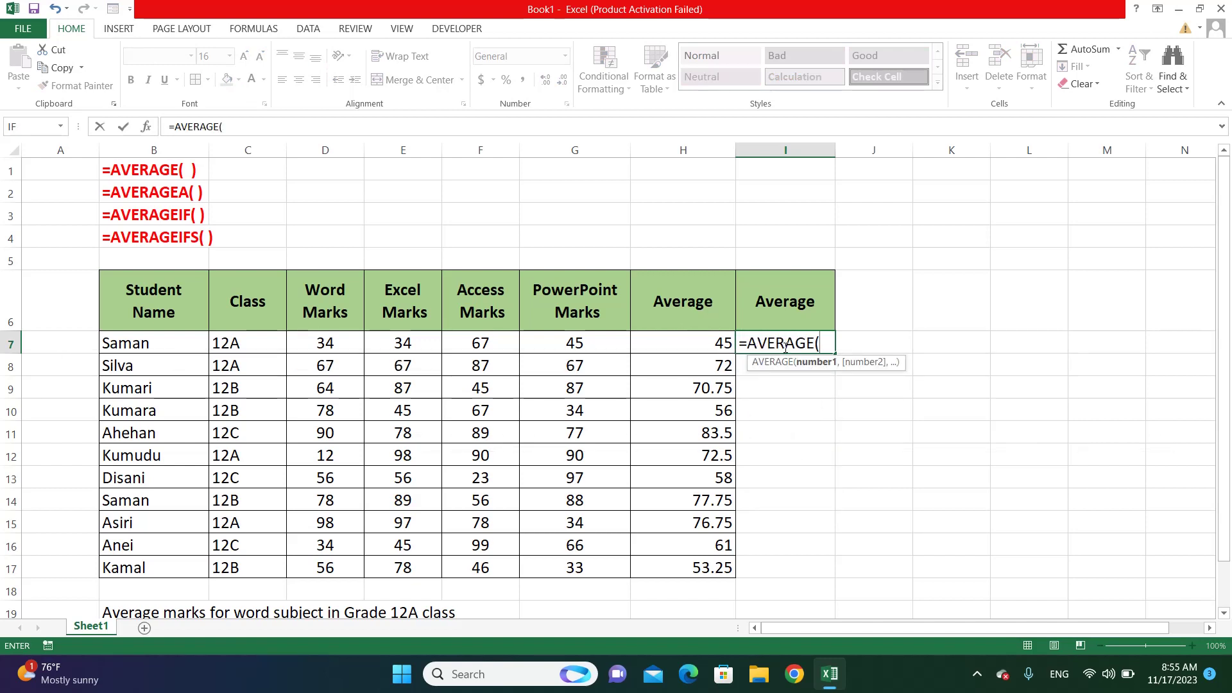
left_click_drag(349, 341, 536, 352)
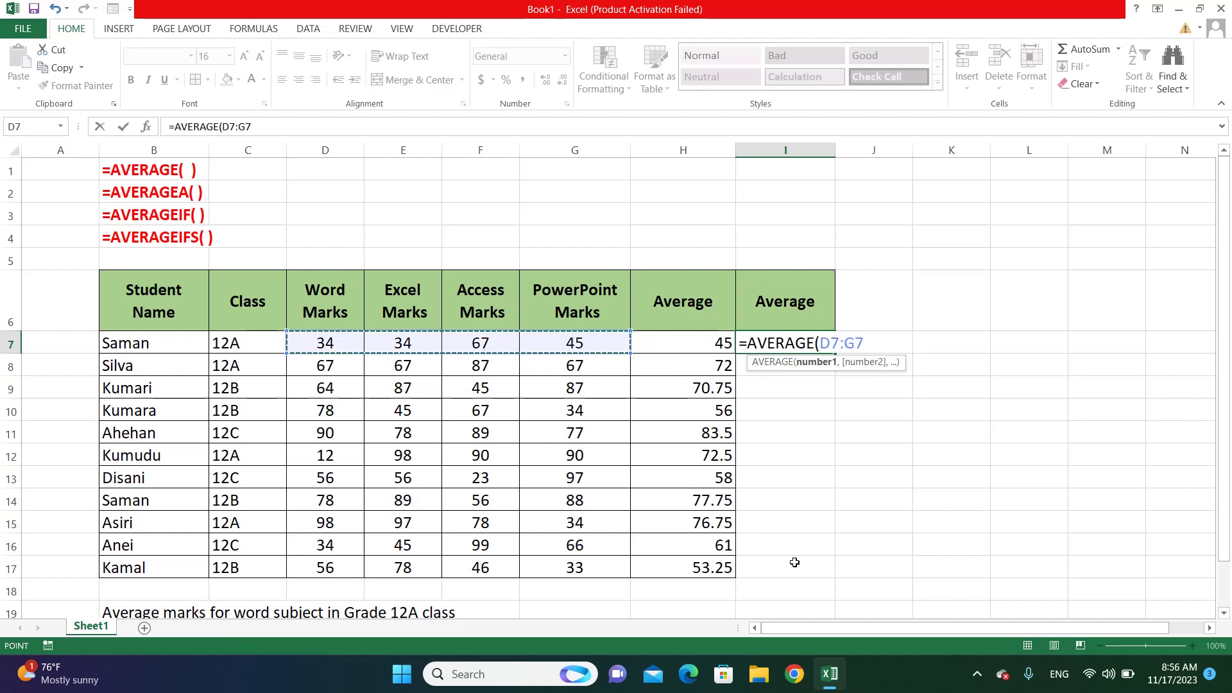
left_click(977, 673)
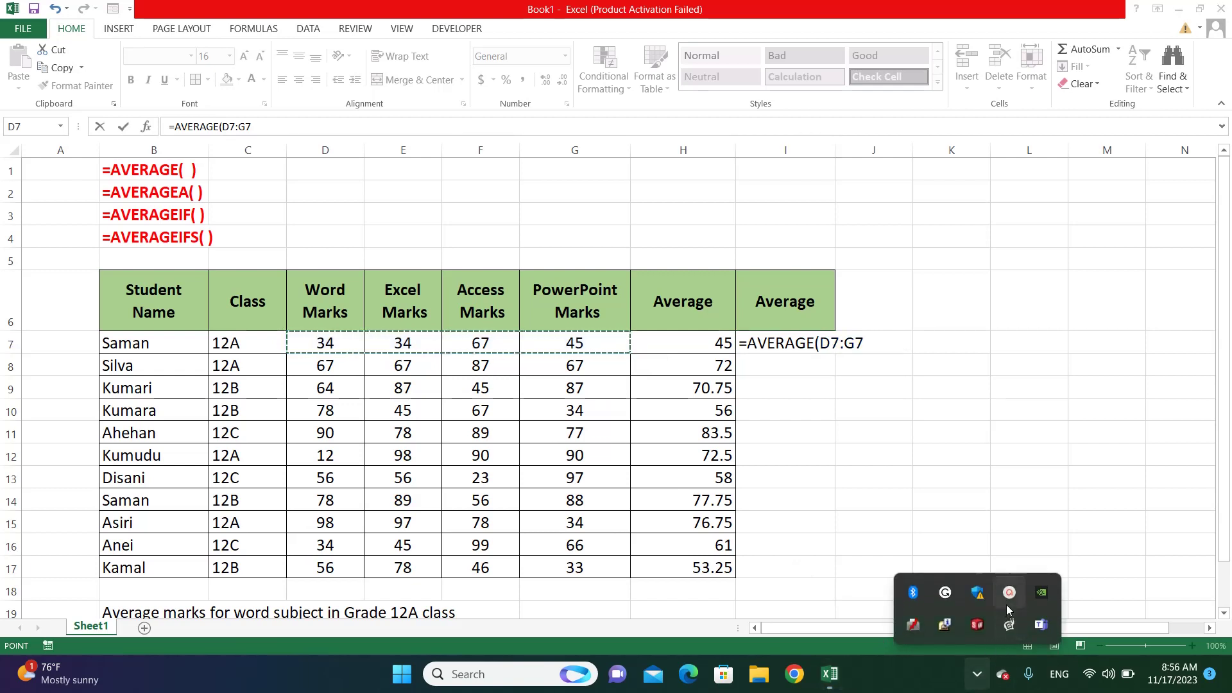
left_click(1010, 597)
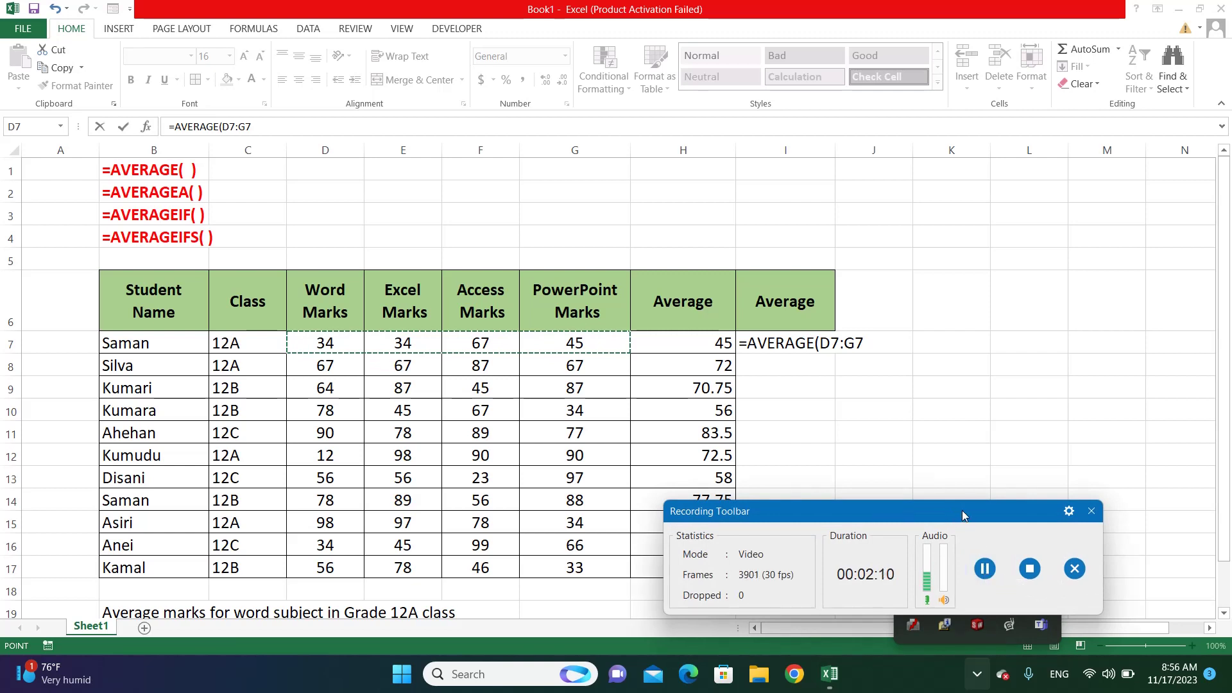
left_click(1091, 511)
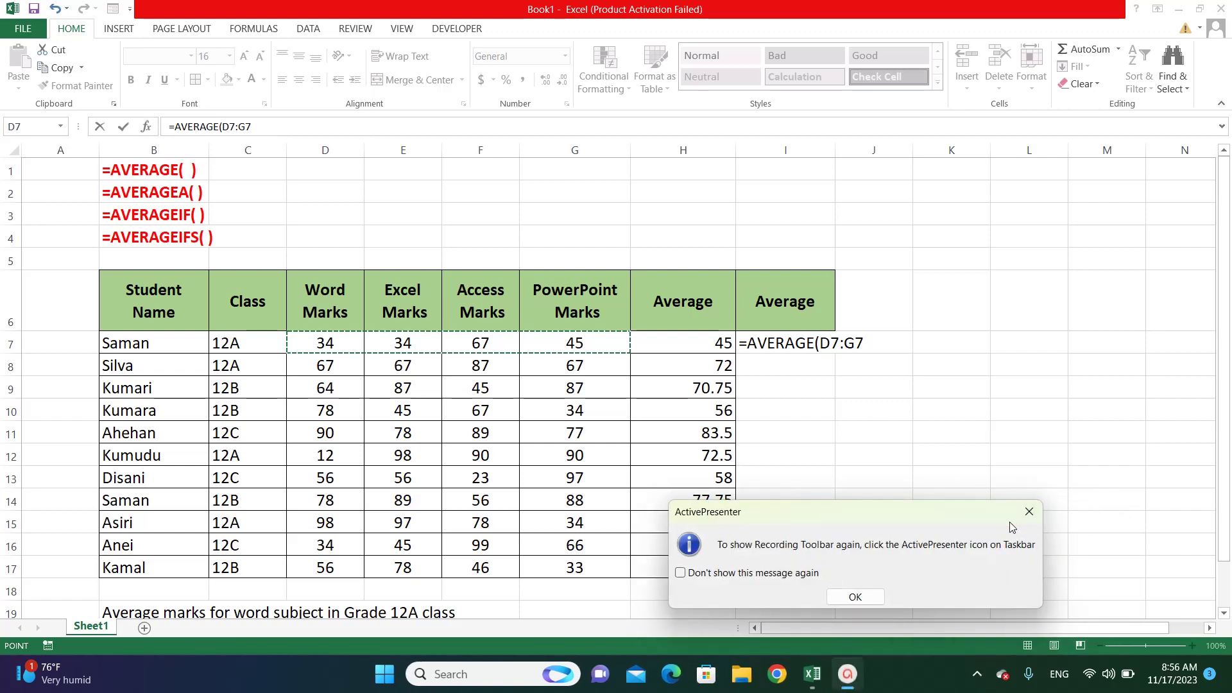
left_click(1029, 512)
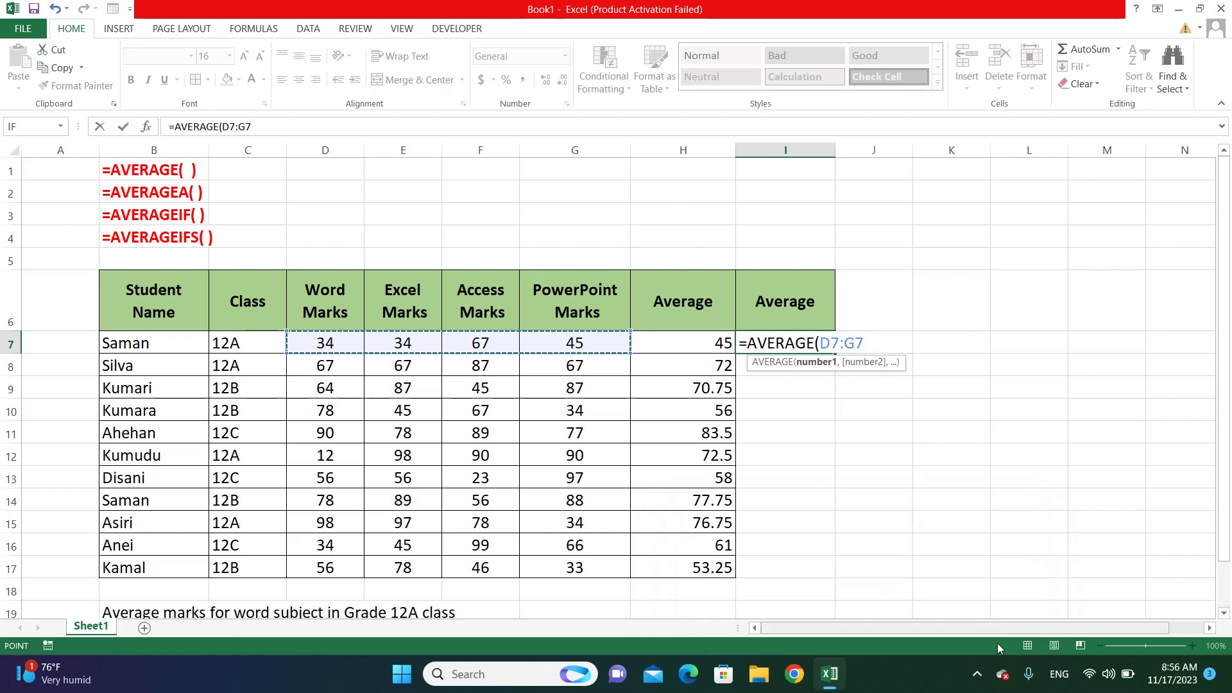
left_click(979, 674)
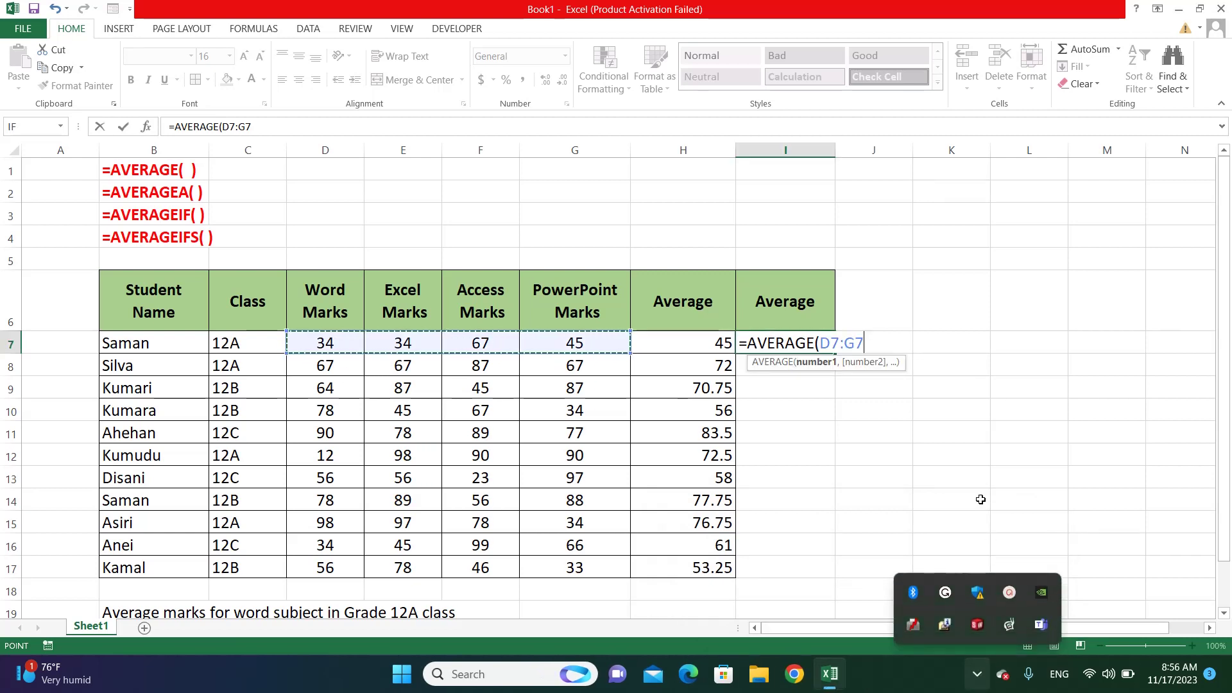
left_click(925, 439)
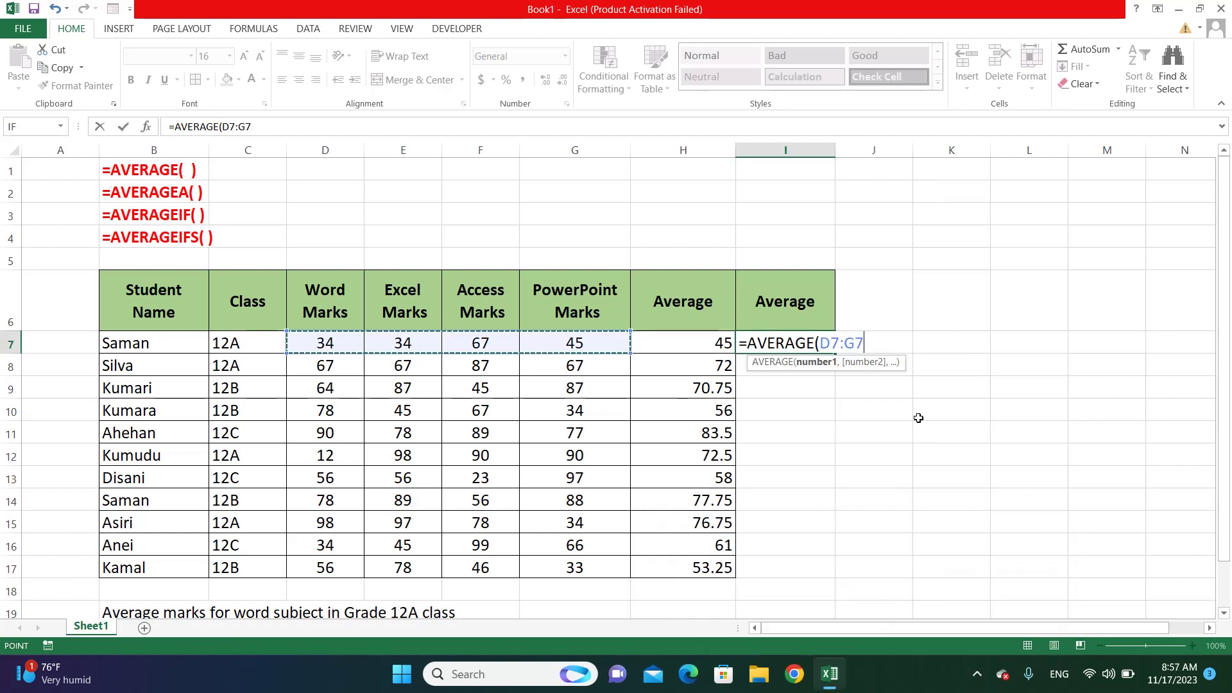
key("Escape")
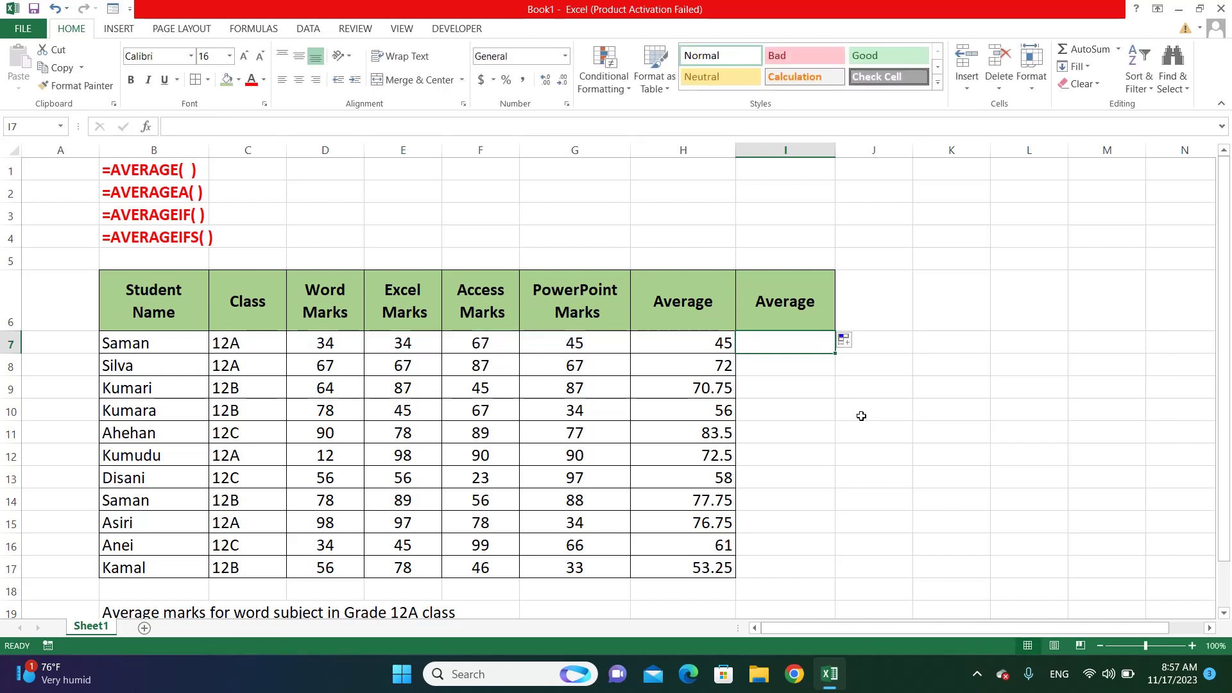
- Calculate the first student's average in I7 with the formula =AVERAGE(D7:G7)
type("=AVERAGE")
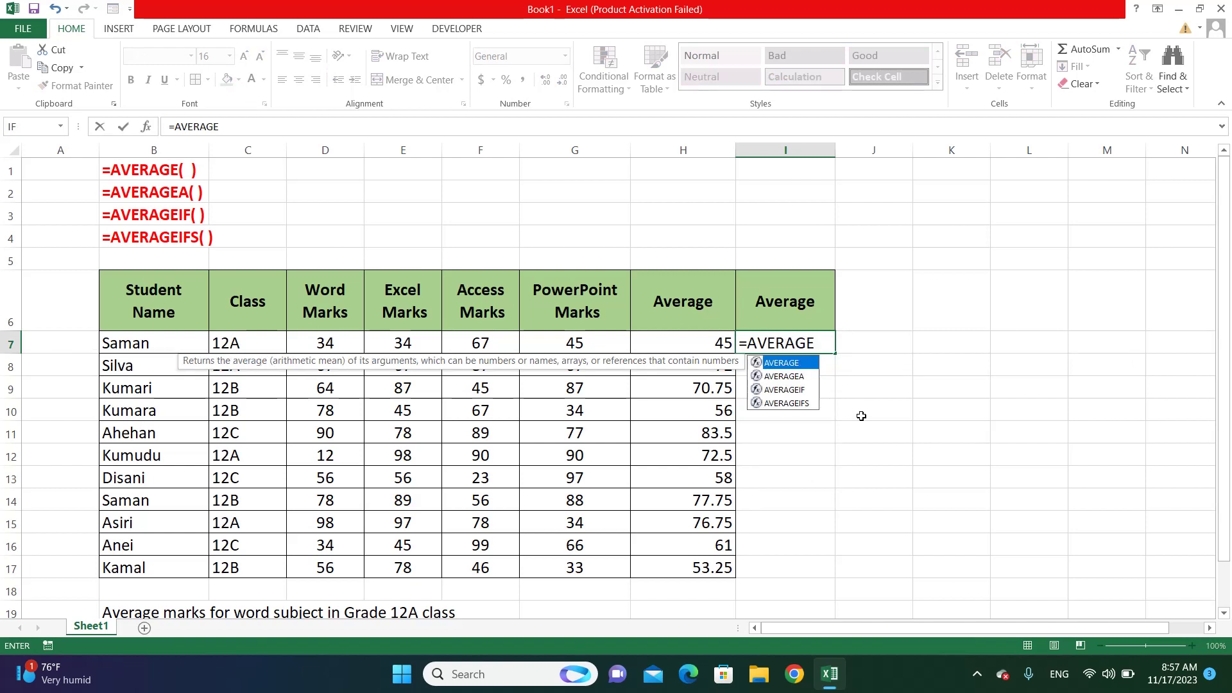
type("(")
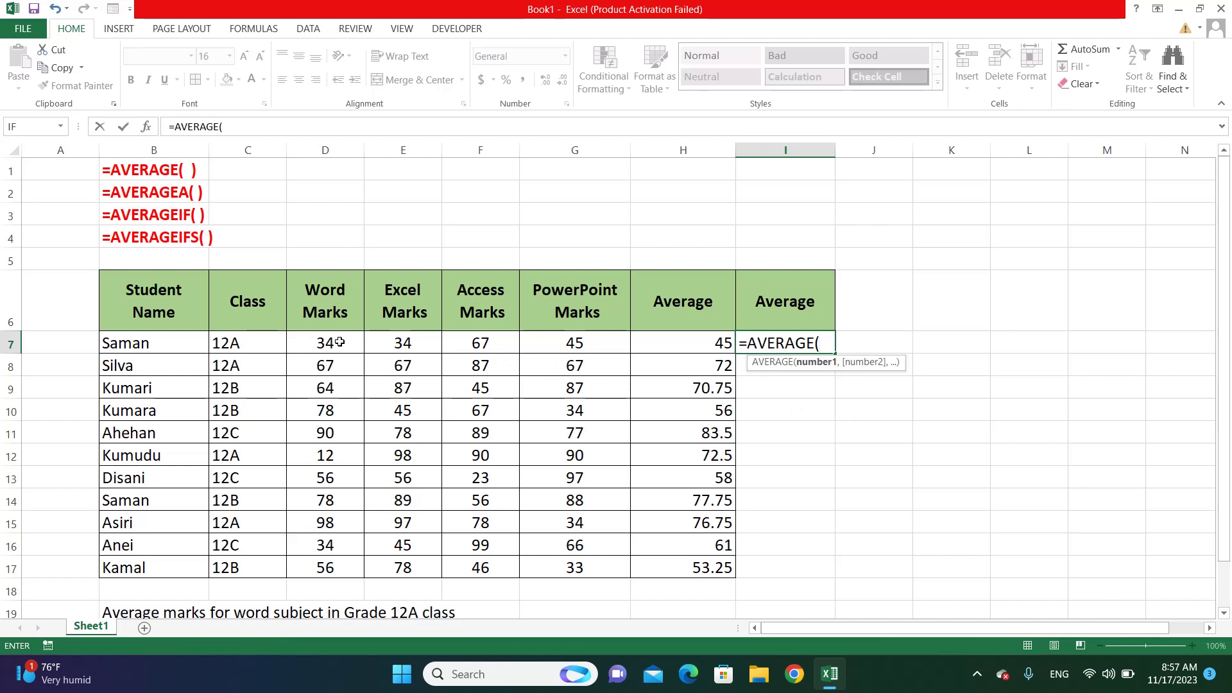
left_click_drag(340, 343, 523, 346)
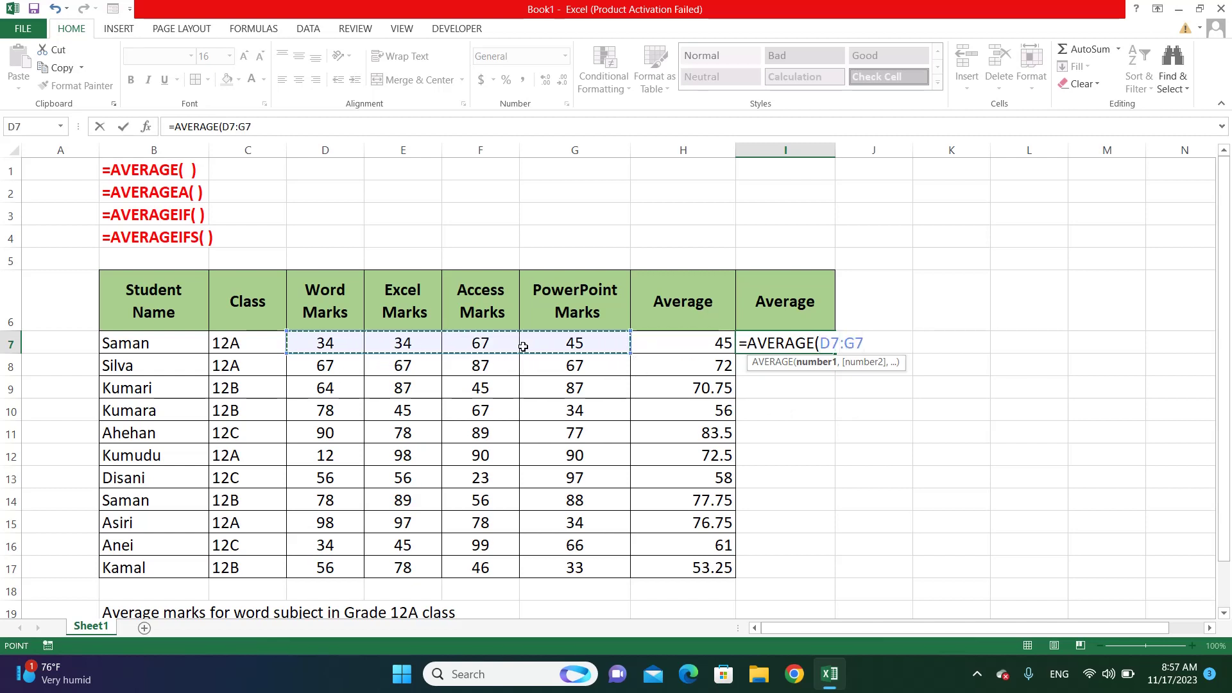
type(")")
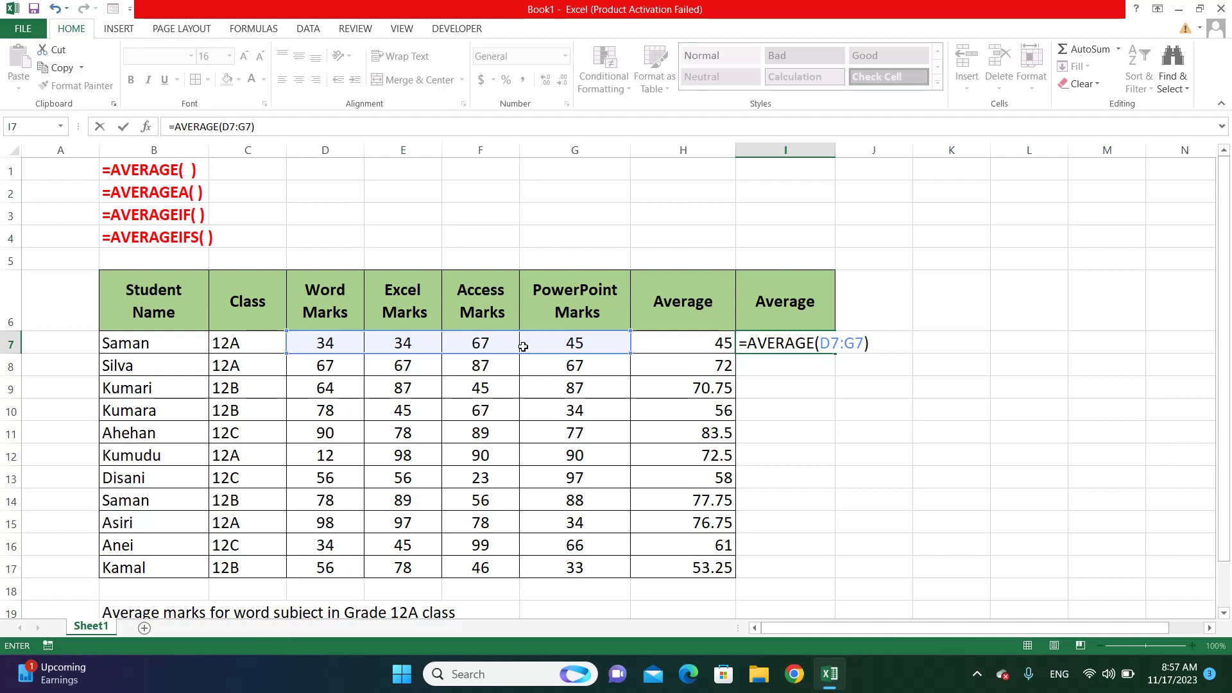
key("Return")
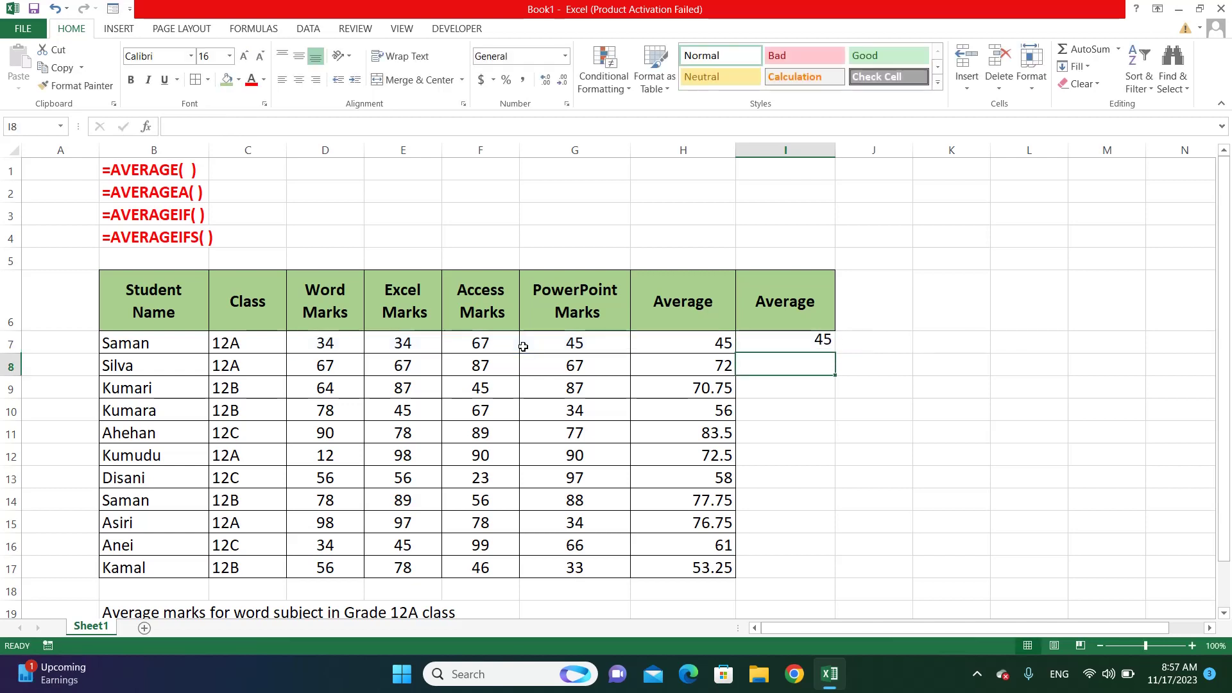
- Fill the AVERAGE formula from I7 down to I17 and apply borders to the filled cells
left_click(810, 341)
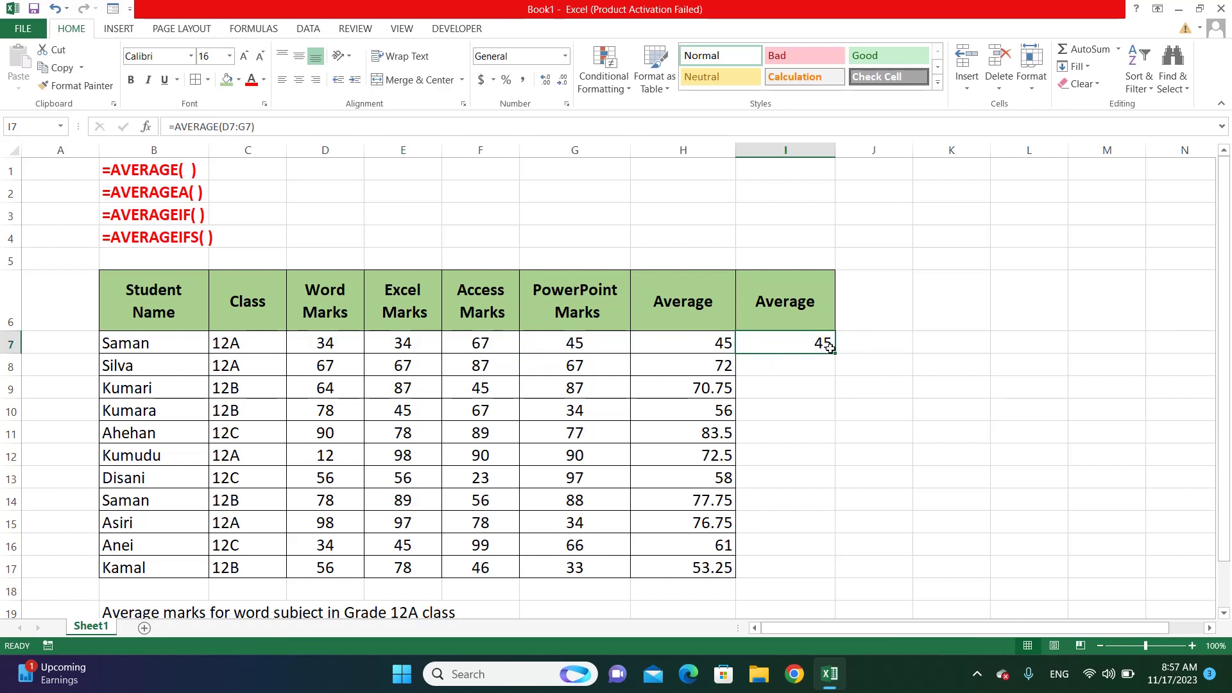
left_click_drag(836, 356, 810, 574)
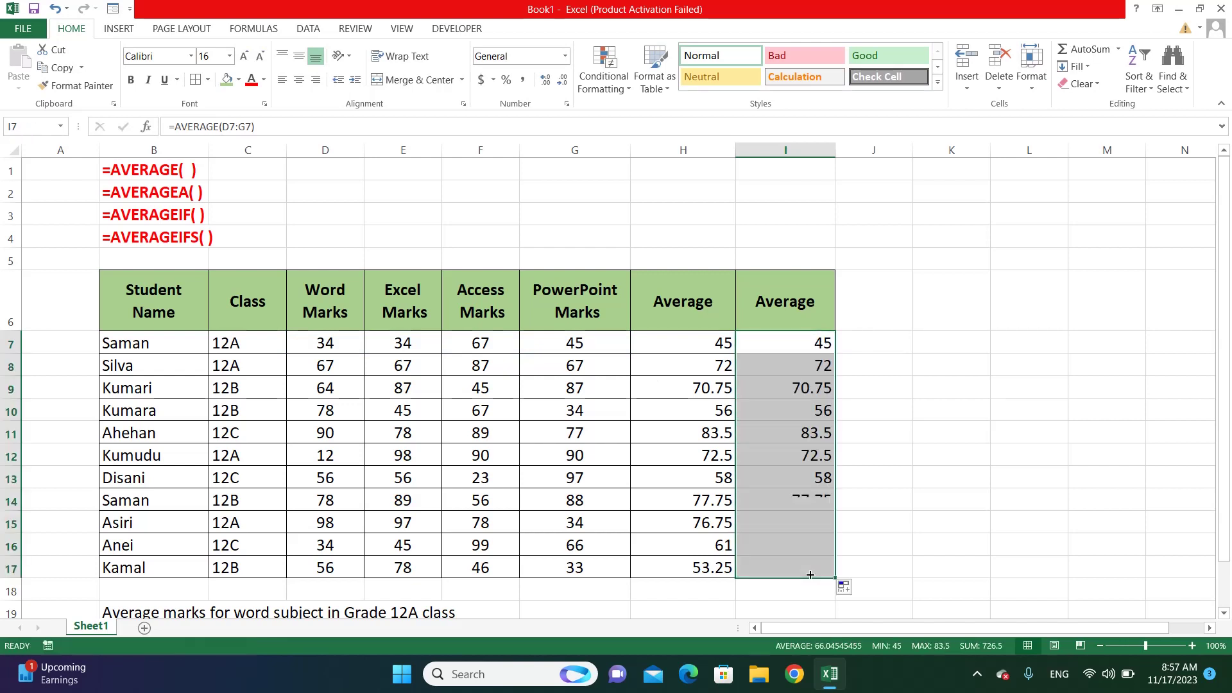
left_click(194, 80)
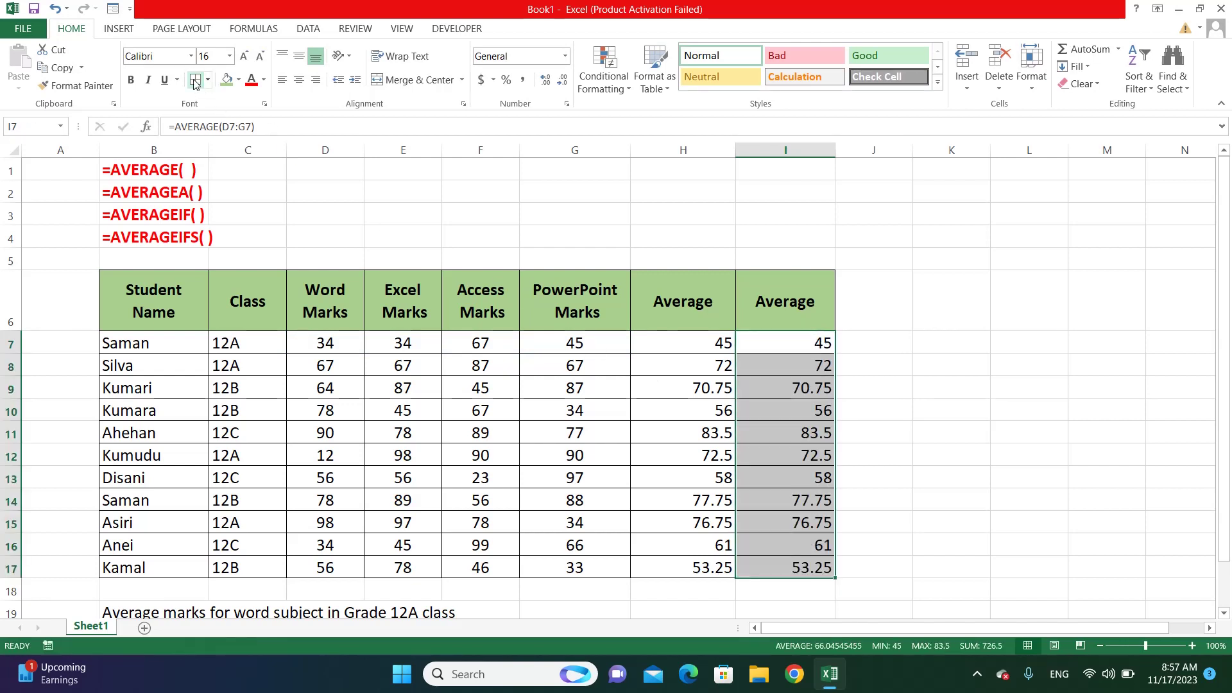
- Compare the manual average formula in H7 with the AVERAGE formula in I7, leaving both as they are
double_click(677, 350)
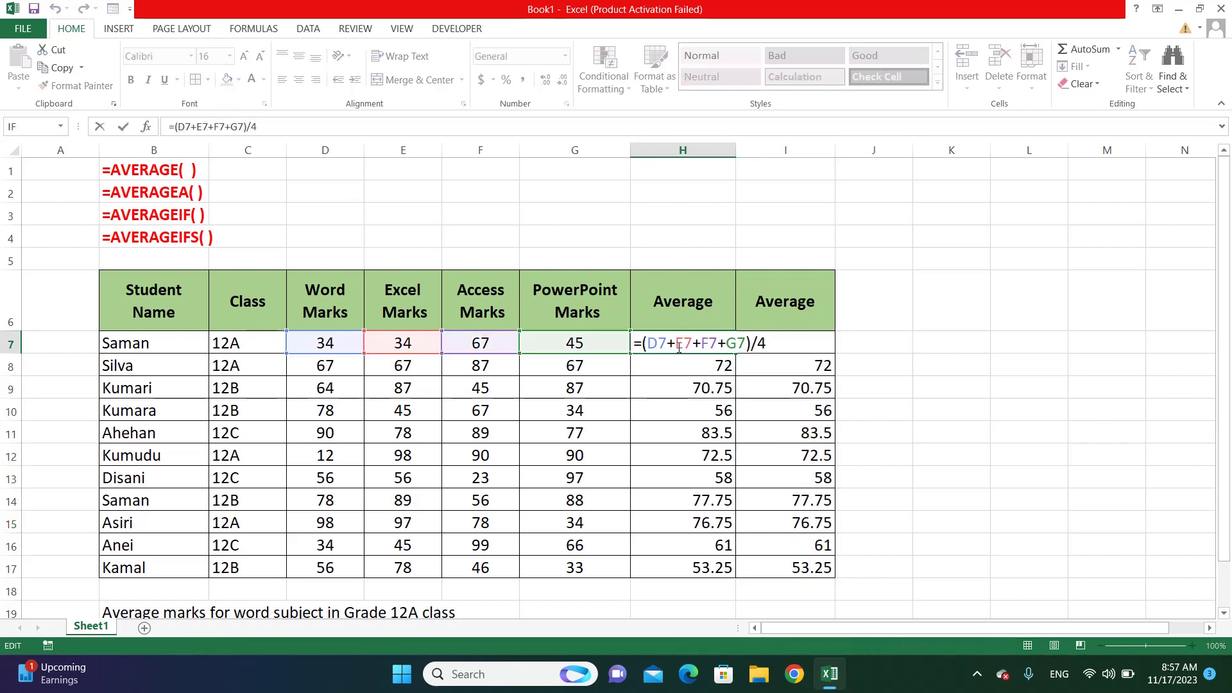
key("Escape")
double_click(752, 342)
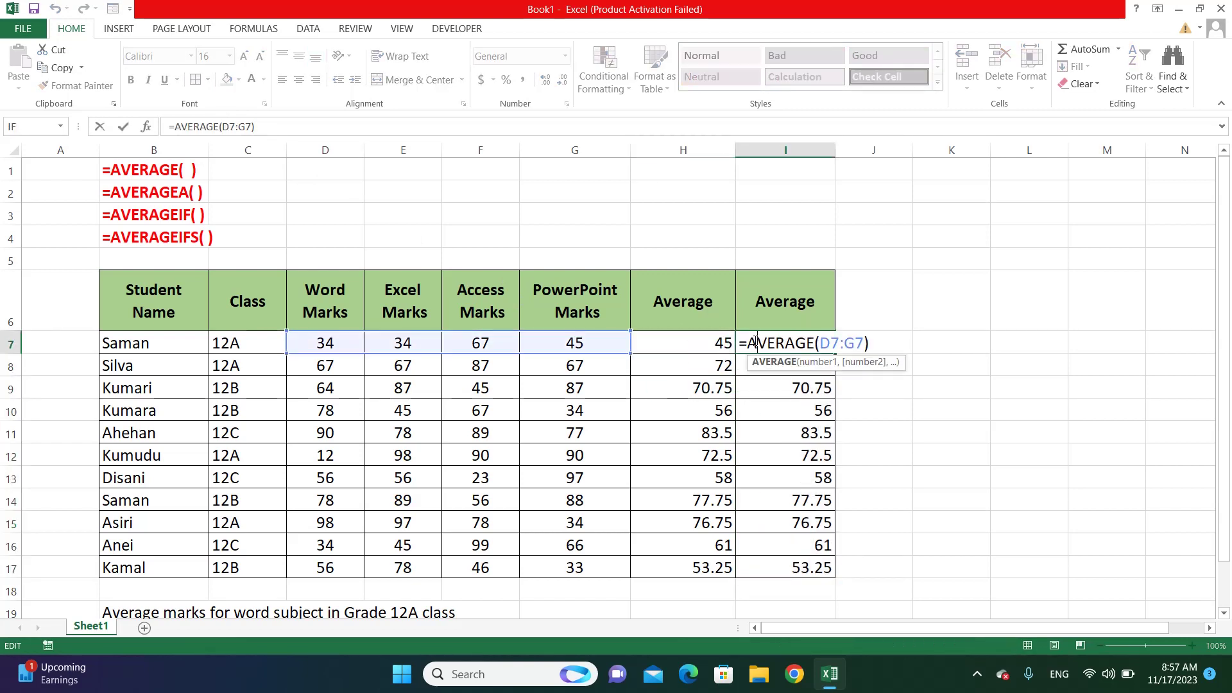
key("Return")
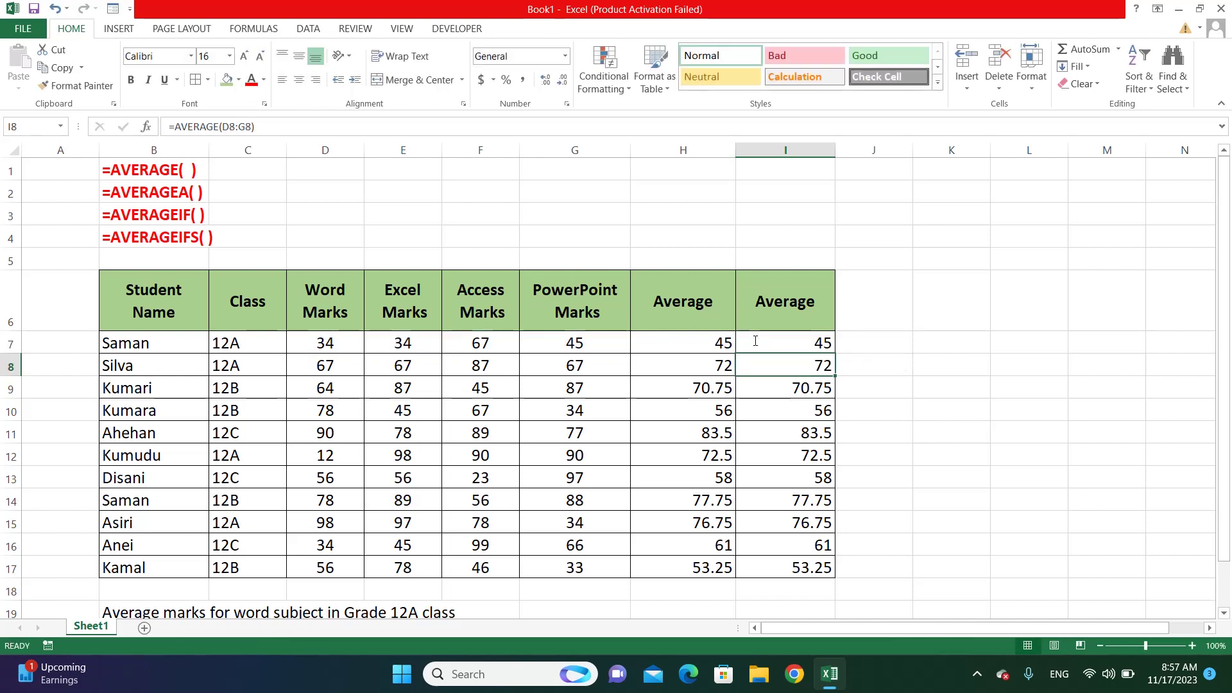
- Replace the Word mark in D8 with AB and check the two average cells H8 and I8
left_click(328, 364)
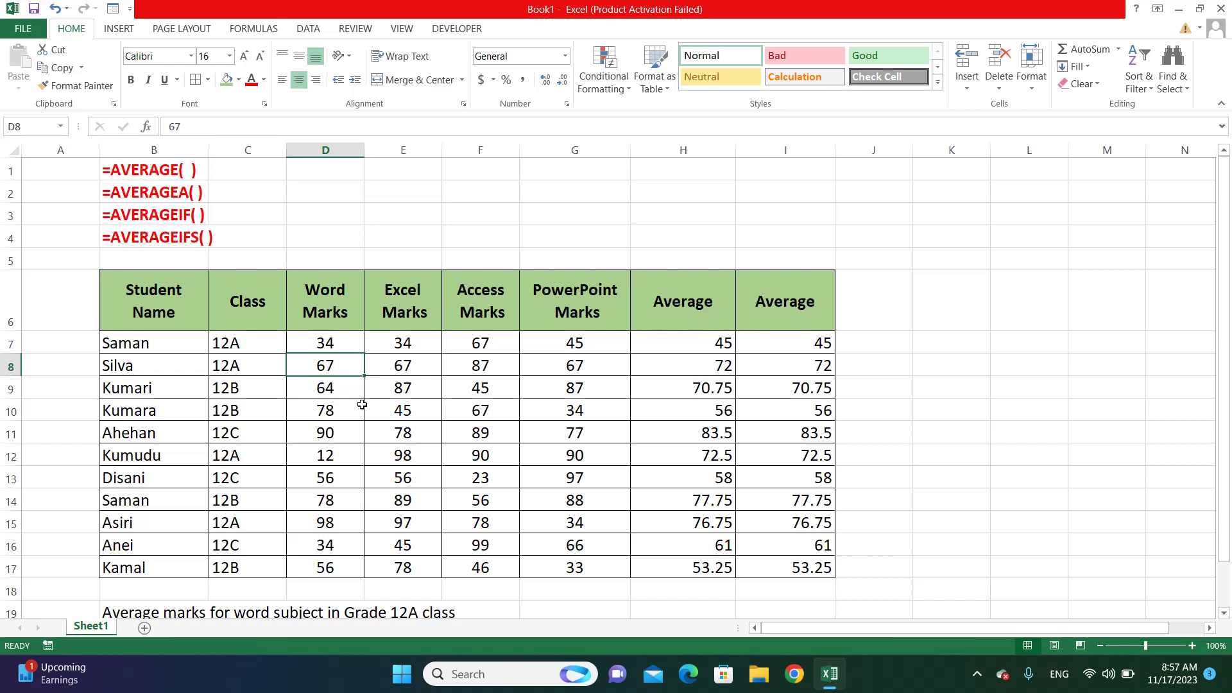
type("AB")
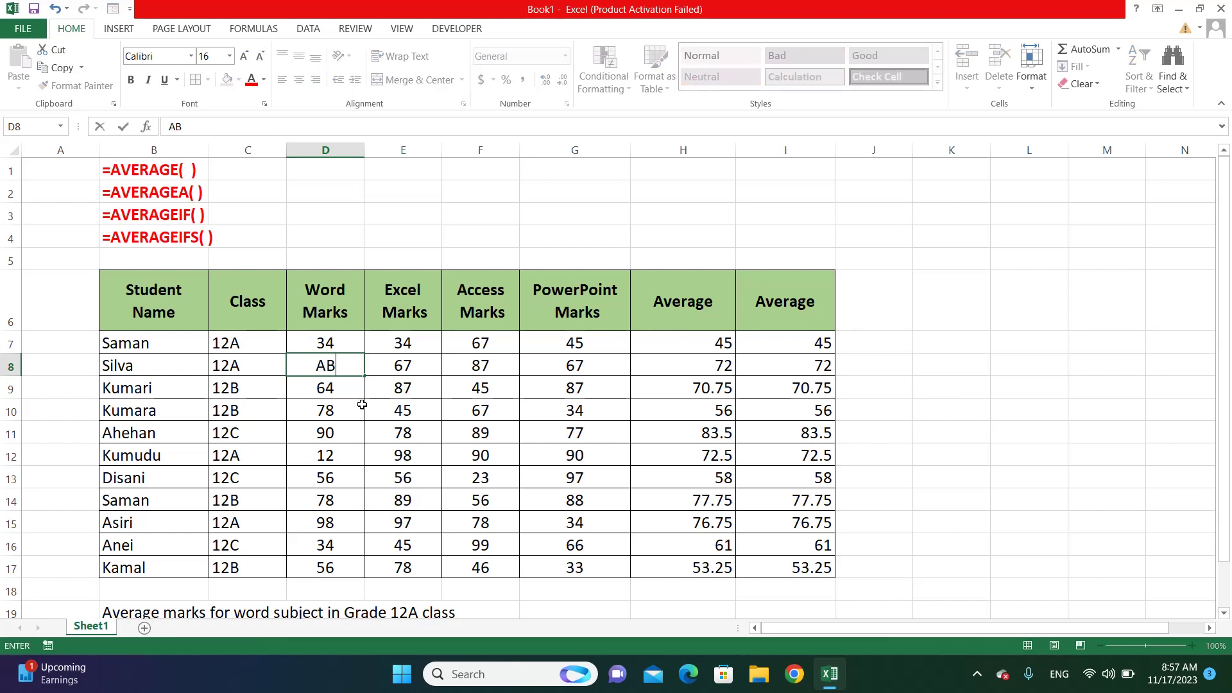
key("Return")
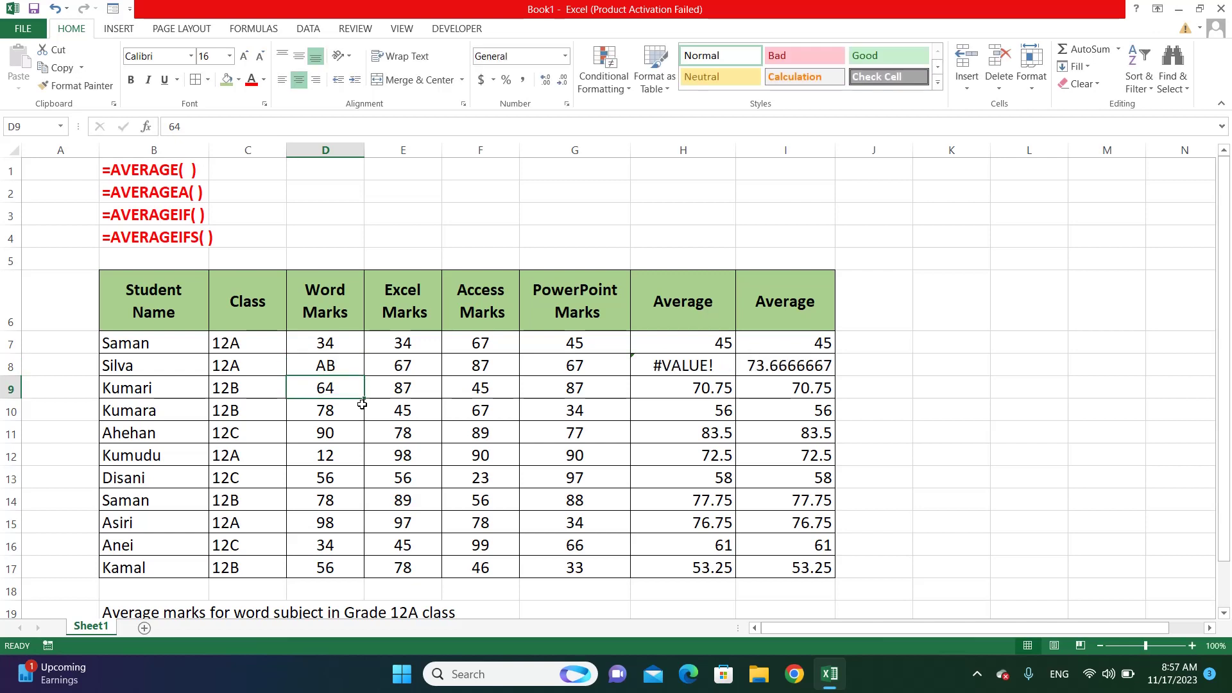
left_click(671, 369)
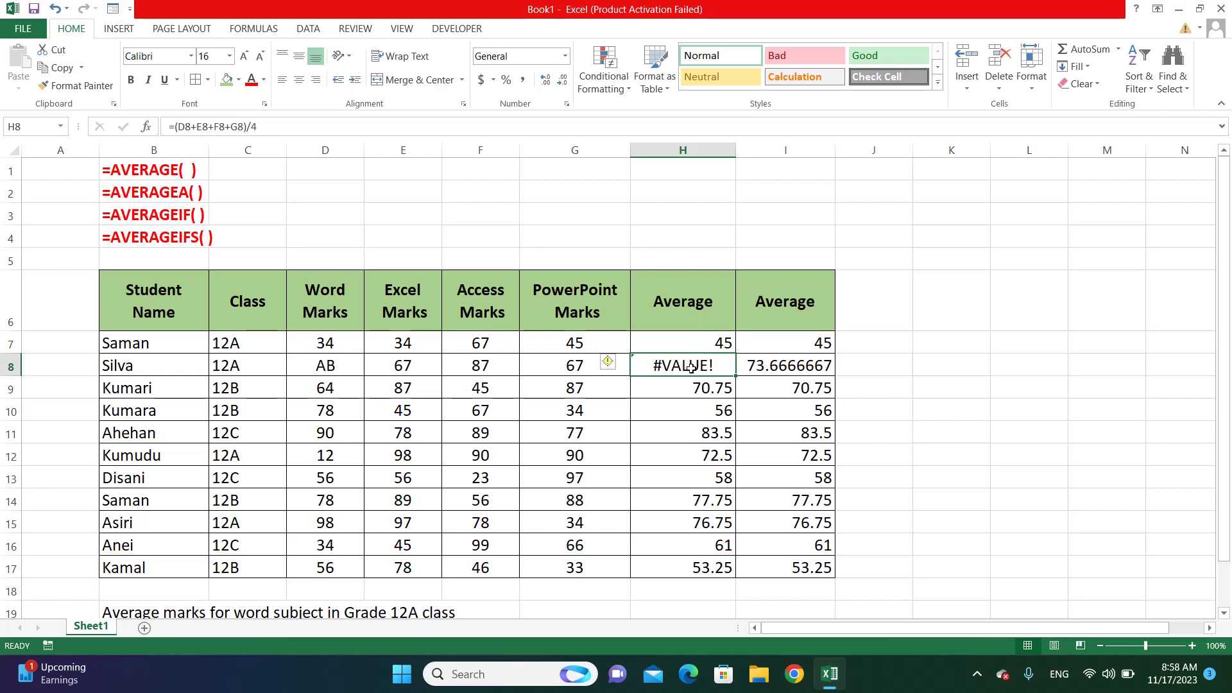
left_click(785, 366)
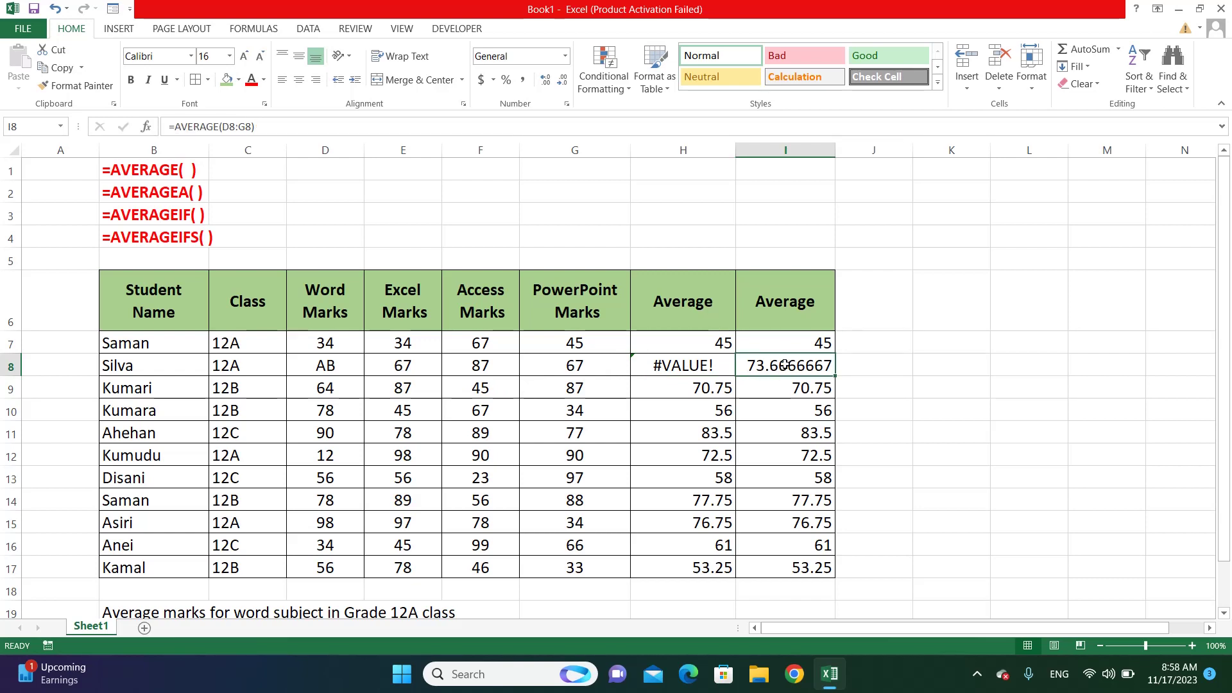
- Verify the row 8 average in J8 with the formula =(E8+F8+G8)/3 and clear the cell again
left_click(858, 368)
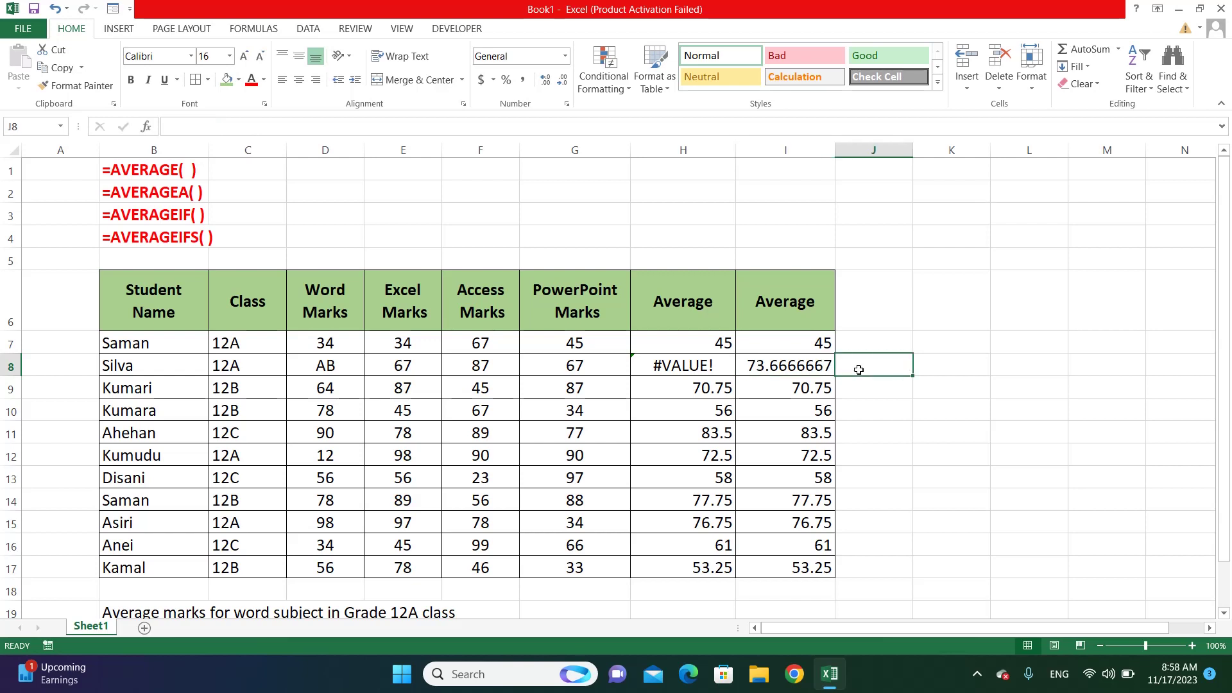
type("=")
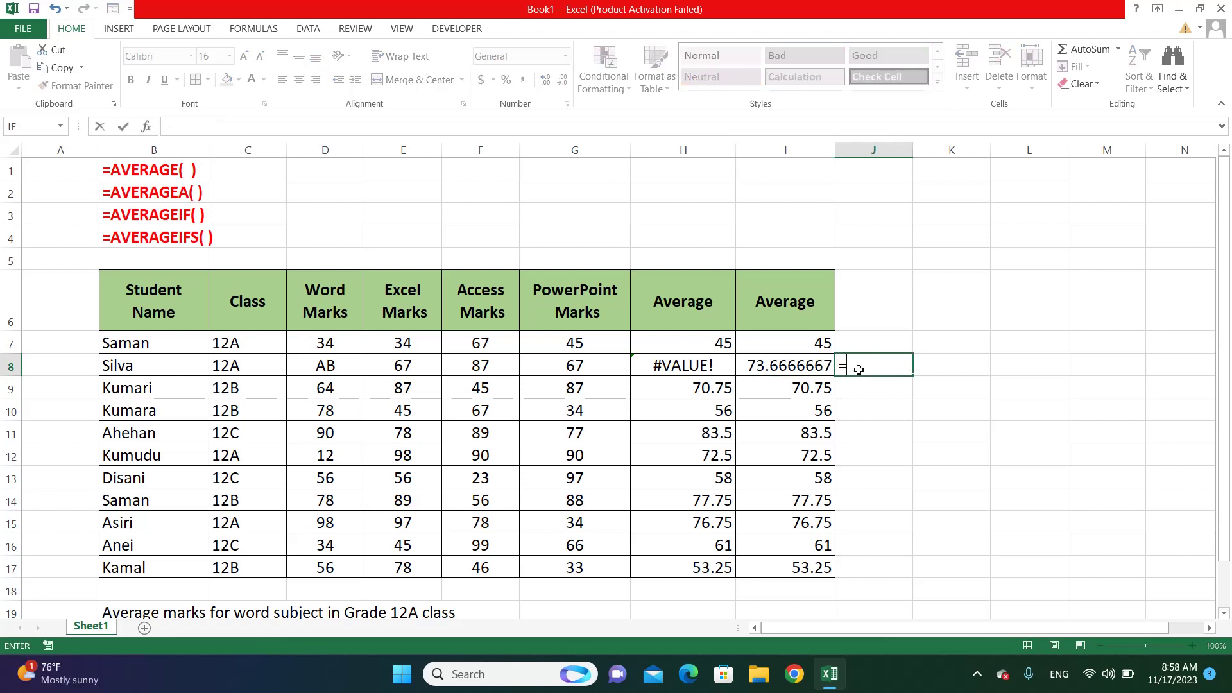
type("(")
key("Left")
key("Left")
key("Left")
key("Left")
key("Left")
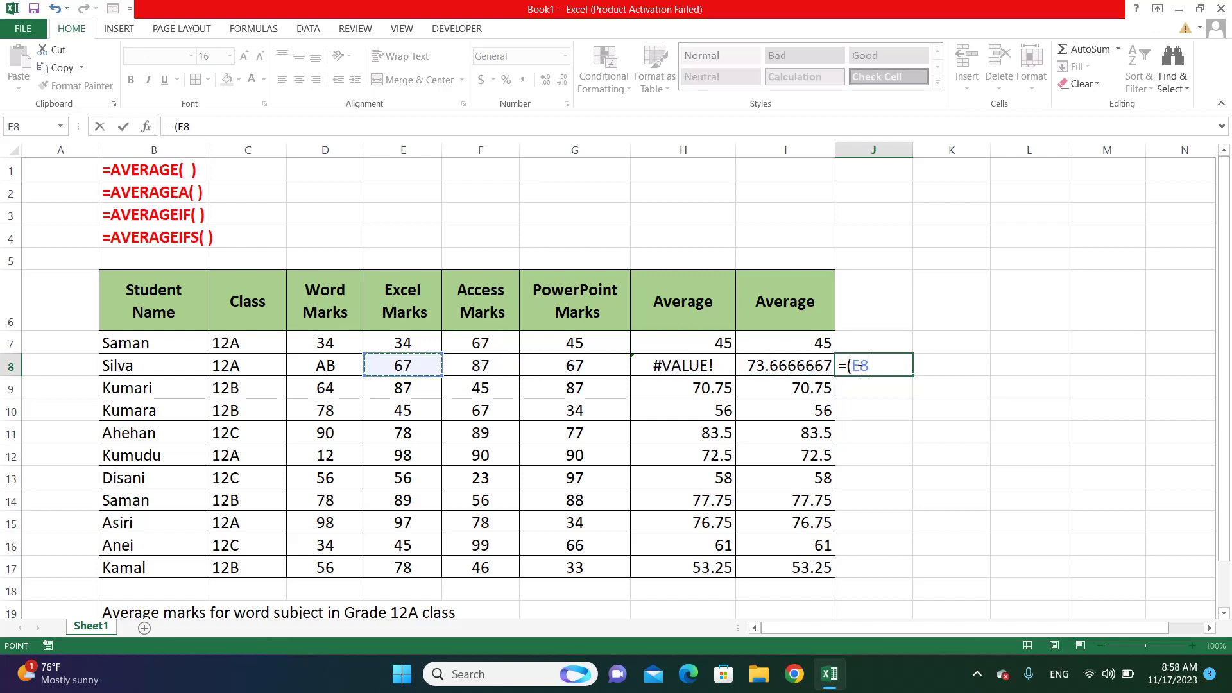
type("+")
key("Left")
key("Left")
key("Left")
key("Left")
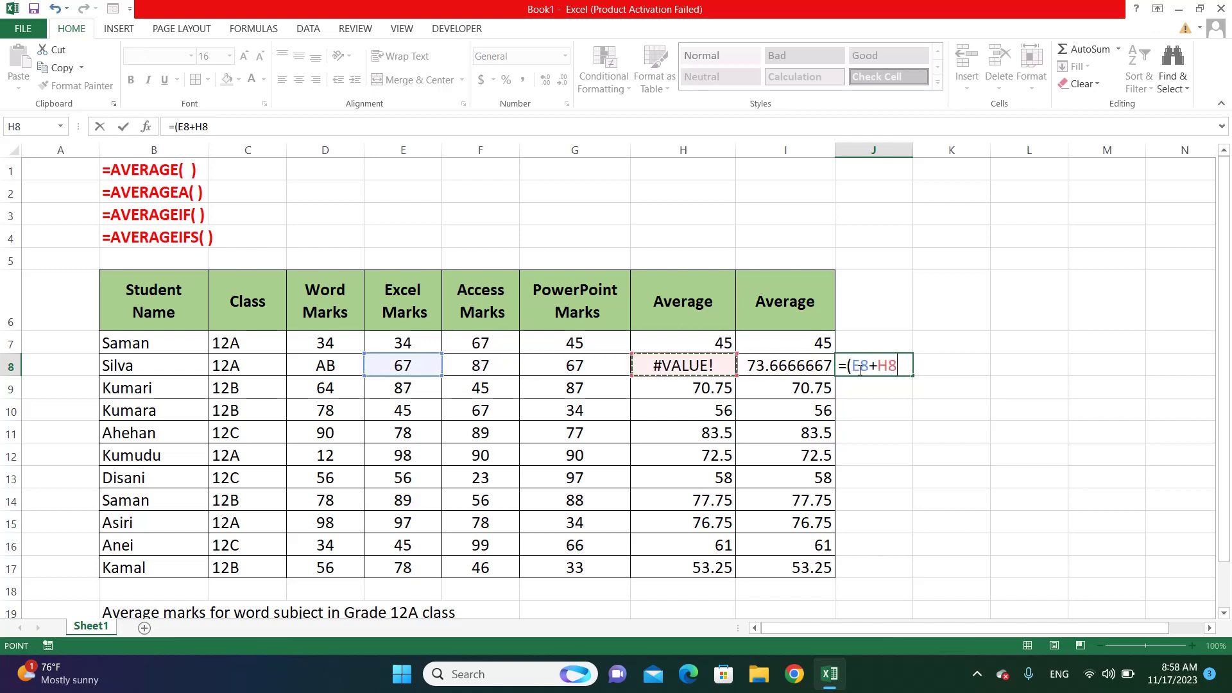
type("+")
key("Left")
key("Left")
key("Left")
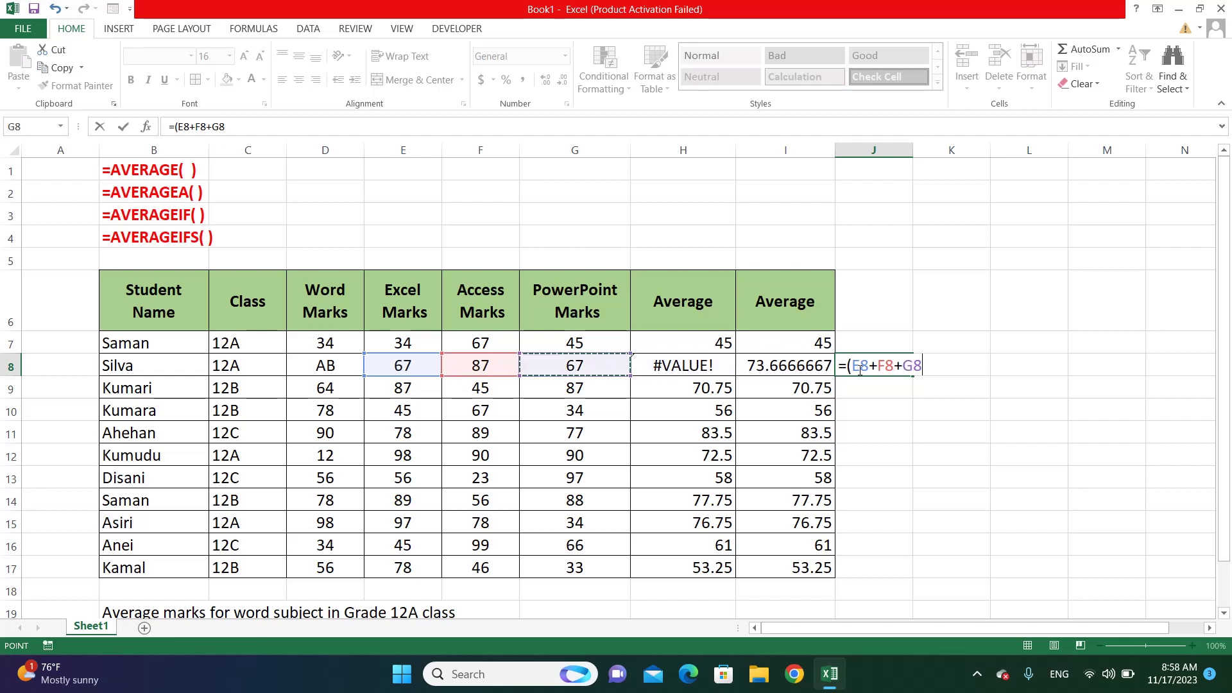
type(")/3")
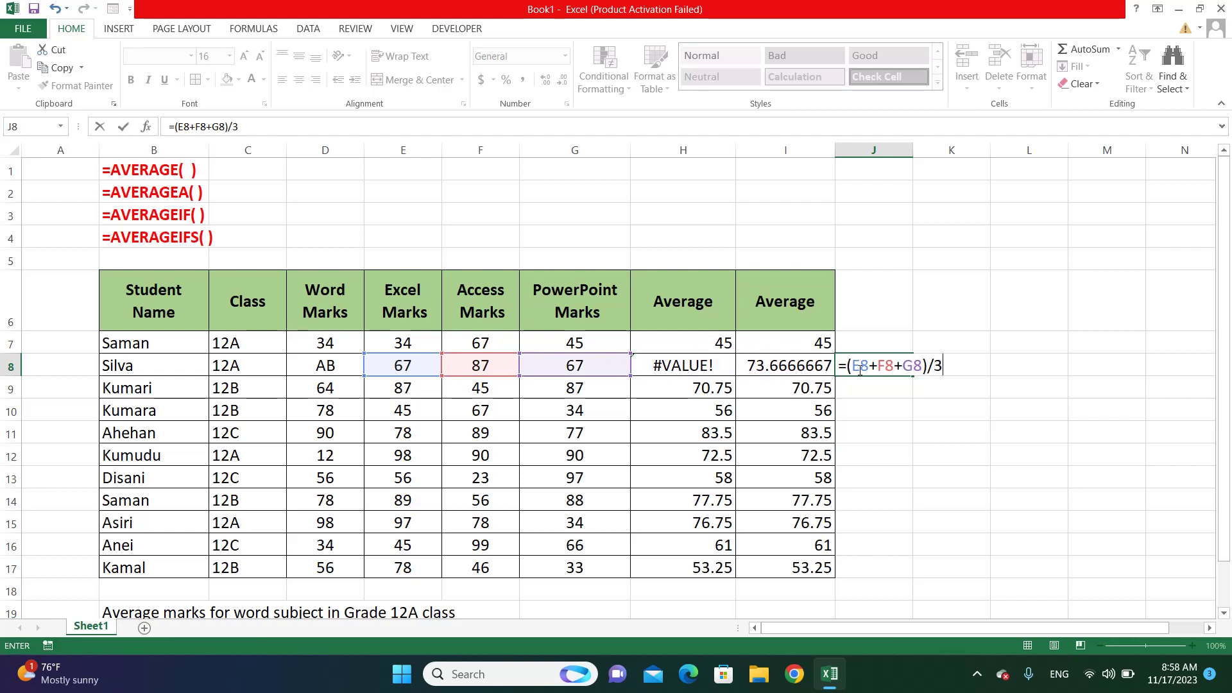
key("Return")
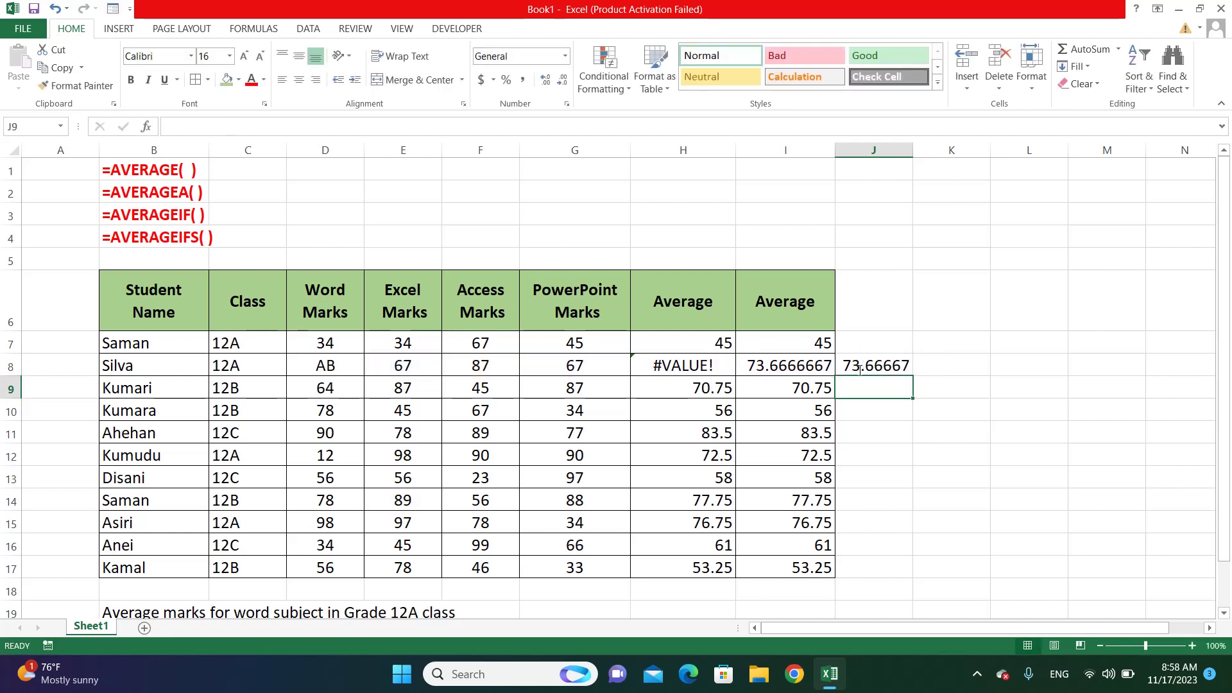
left_click(859, 371)
key("Delete")
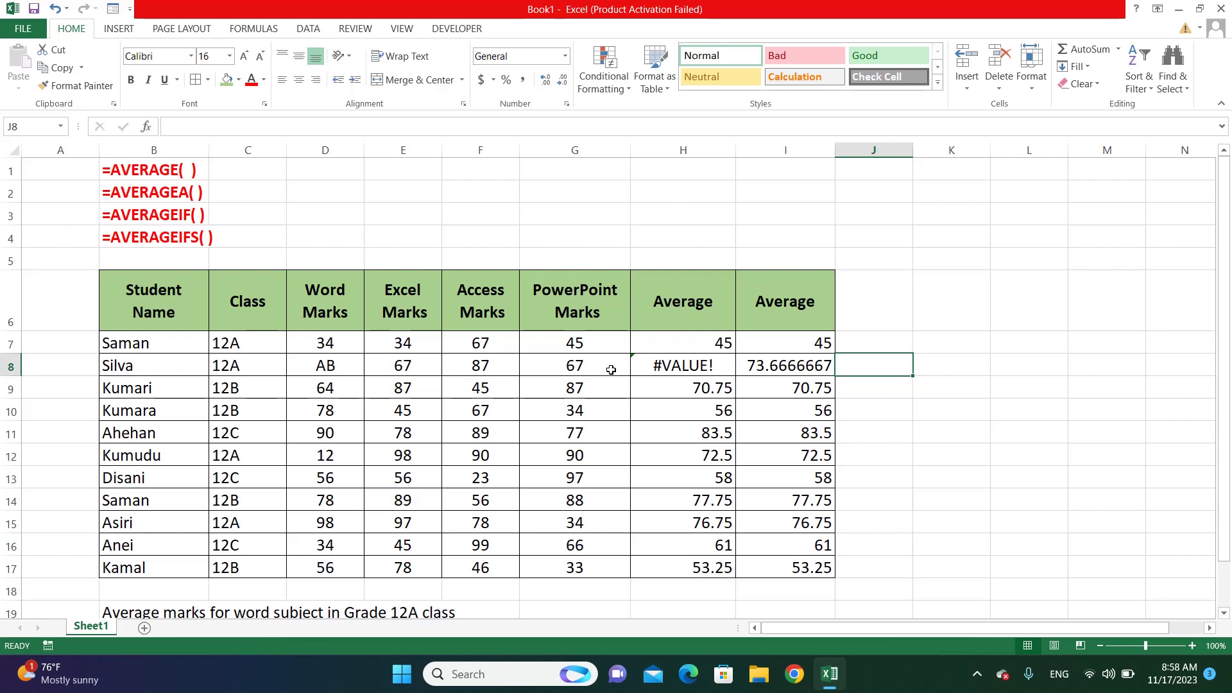
- Replace the Excel mark in E8 and the PowerPoint mark in G8 with AB and compare the averages in H8 and I8
left_click(431, 369)
type("AB")
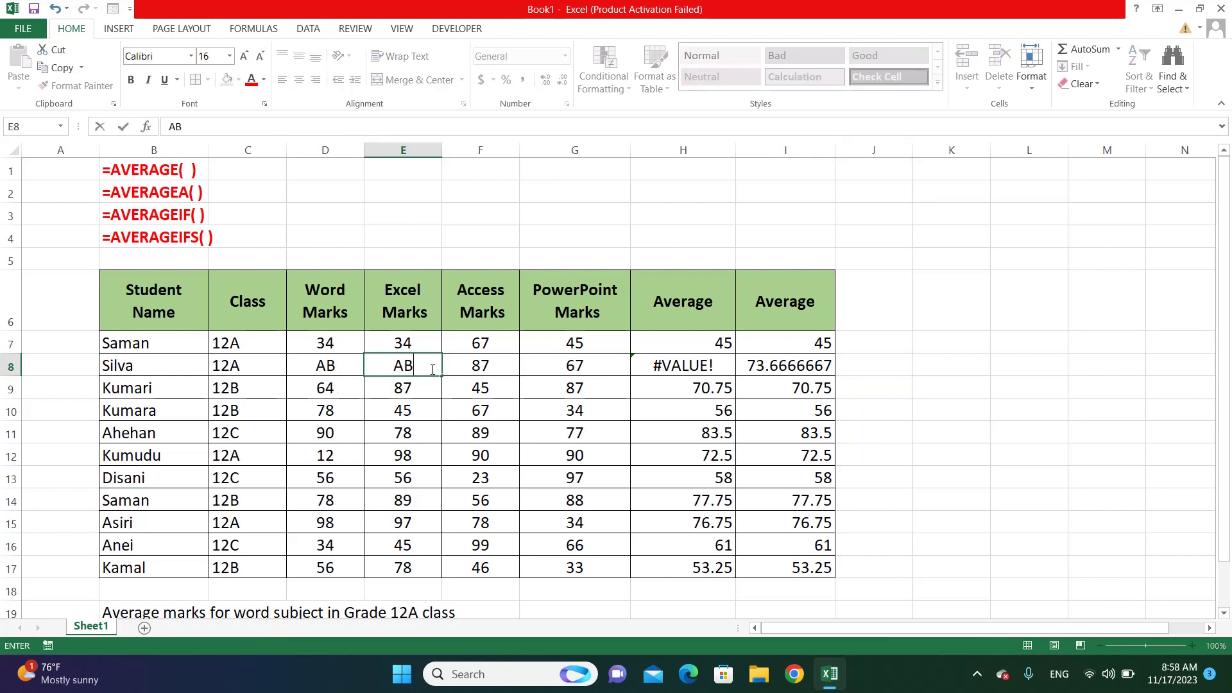
key("Up")
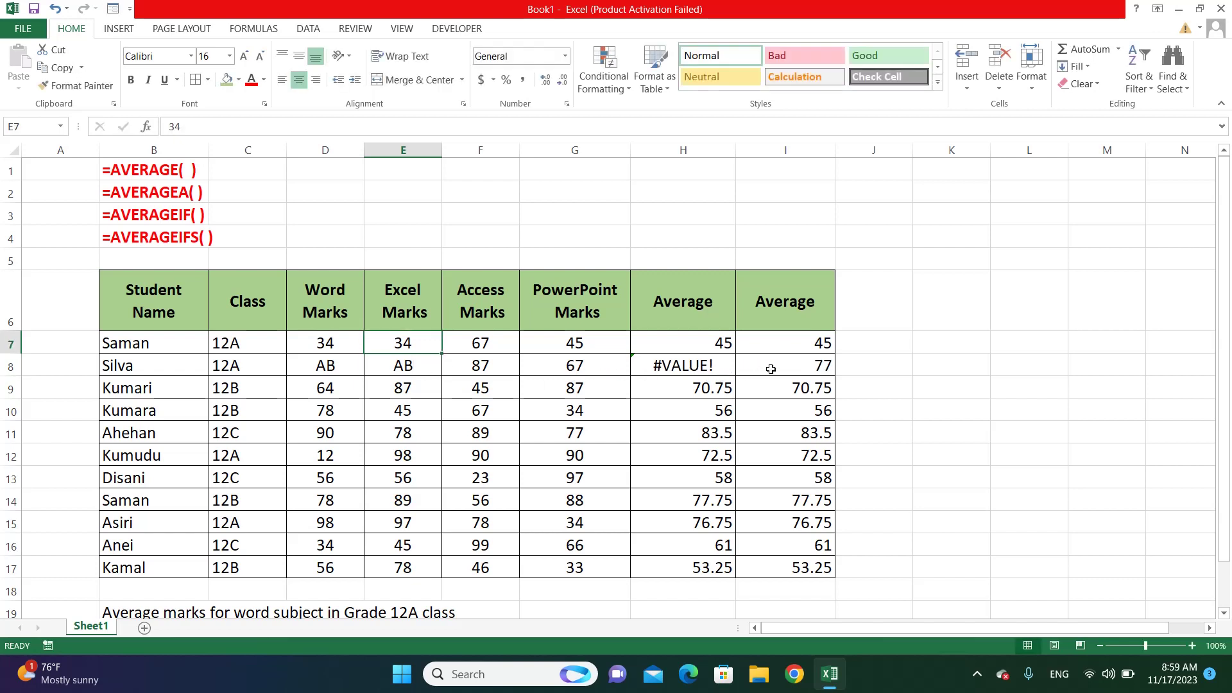
left_click(573, 367)
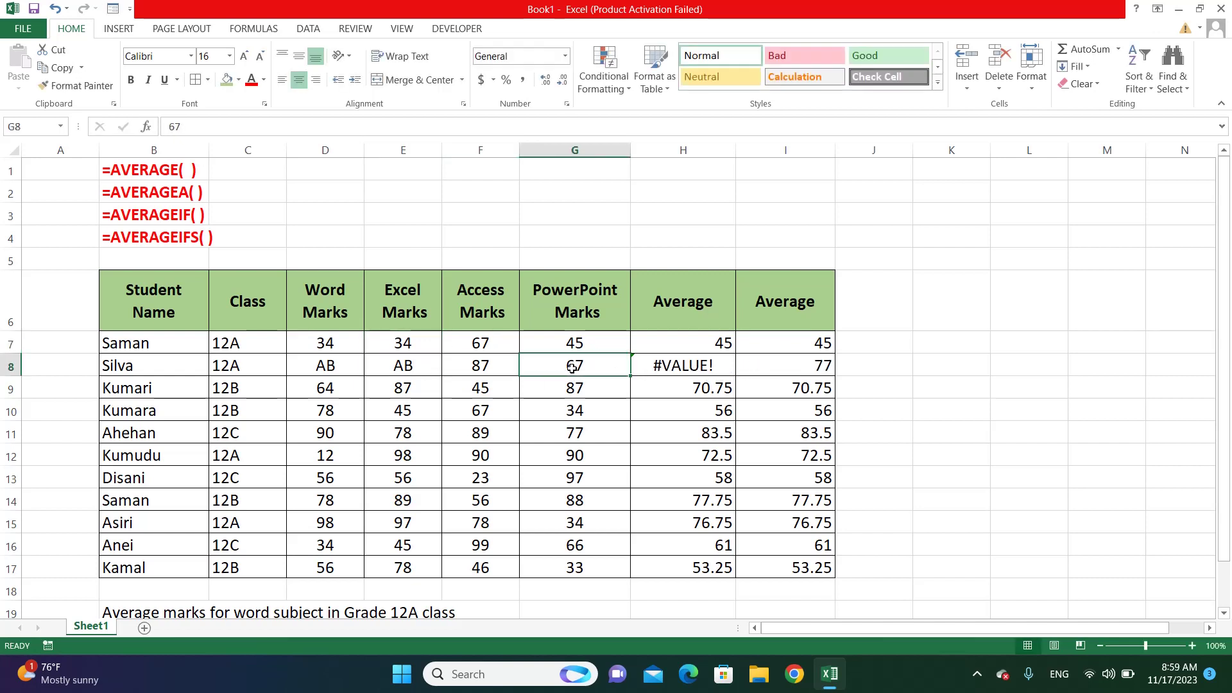
type("AB")
key("Return")
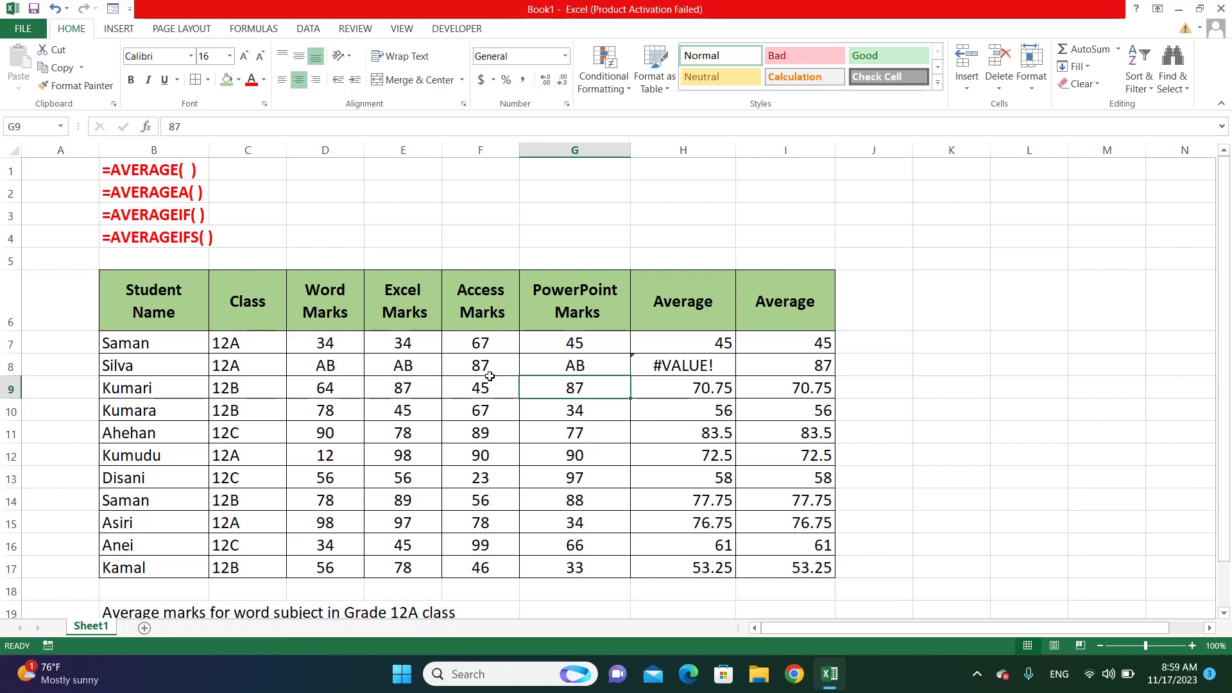
left_click(763, 365)
left_click(671, 365)
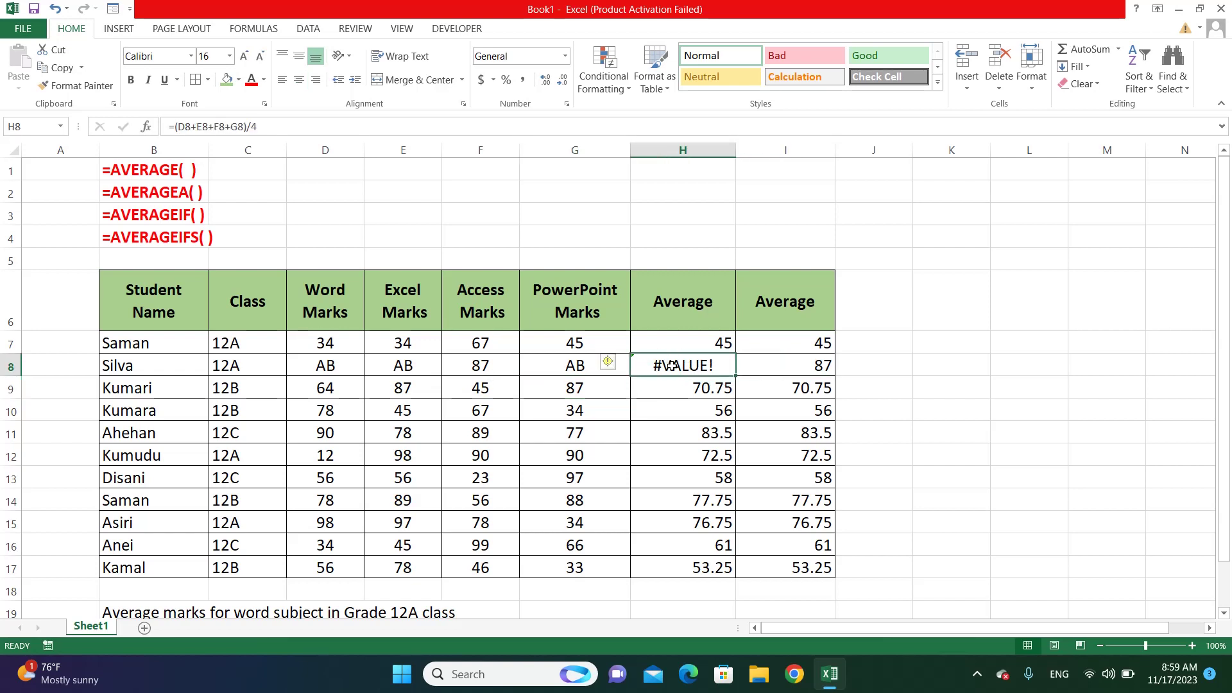
left_click(773, 361)
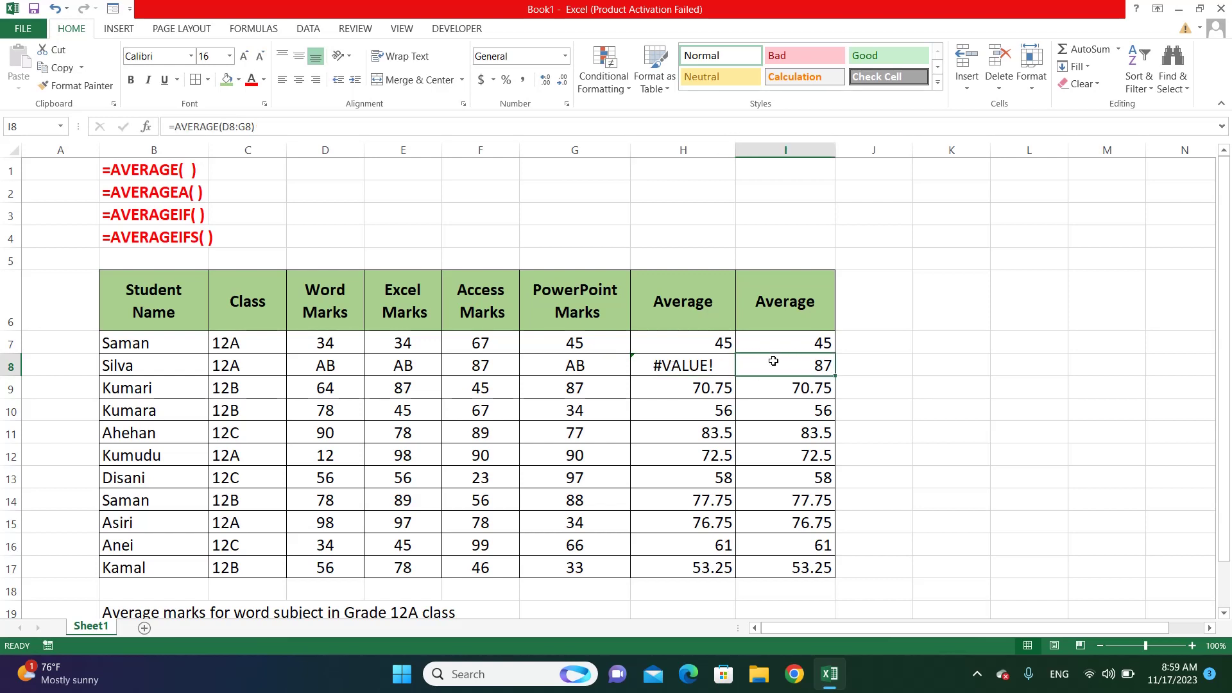
- Fill the Average header from I6 across into J6 to create a third average column
left_click(793, 315)
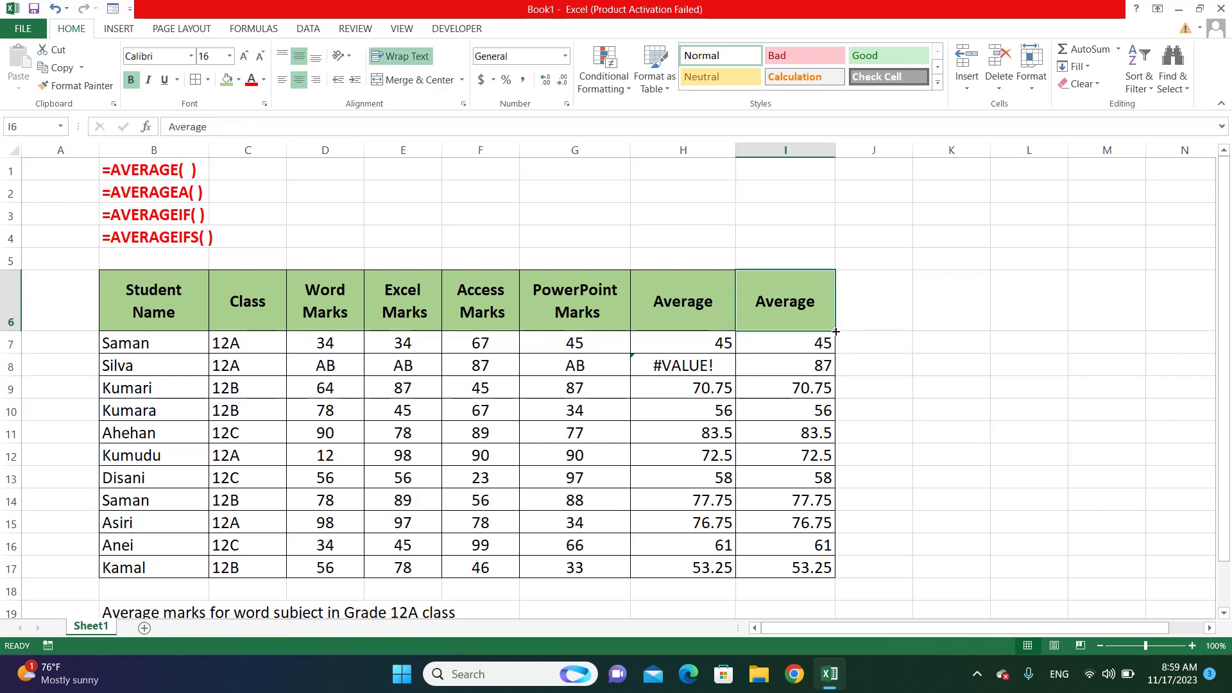
left_click_drag(834, 332, 879, 354)
- Calculate the row 7 average in J7 with =AVERAGEA(D7:G7) and fill the formula down to J17
left_click(877, 347)
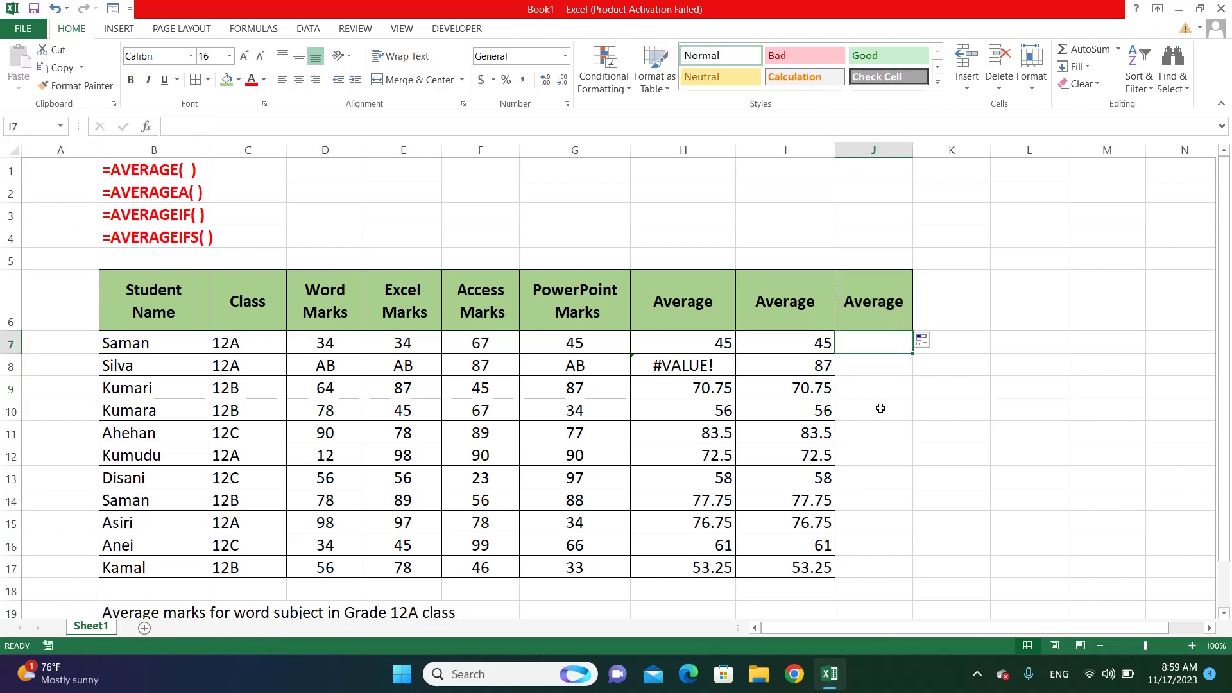
type("=AV")
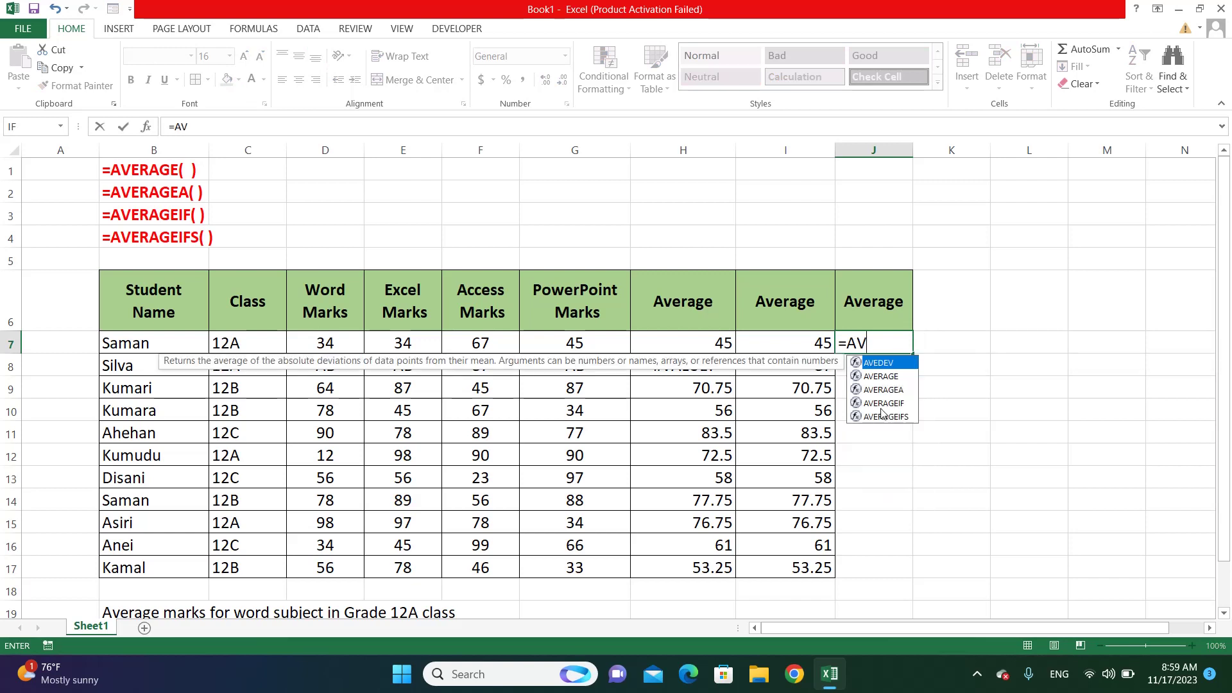
type("ERAGEA")
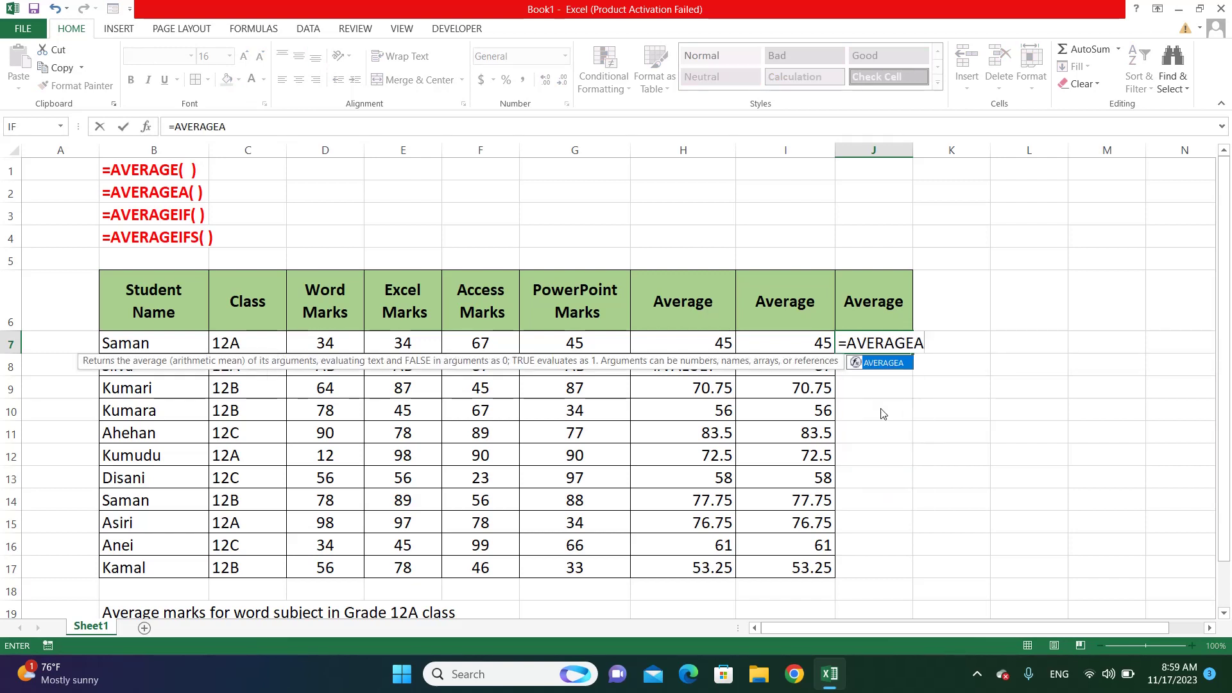
type("(")
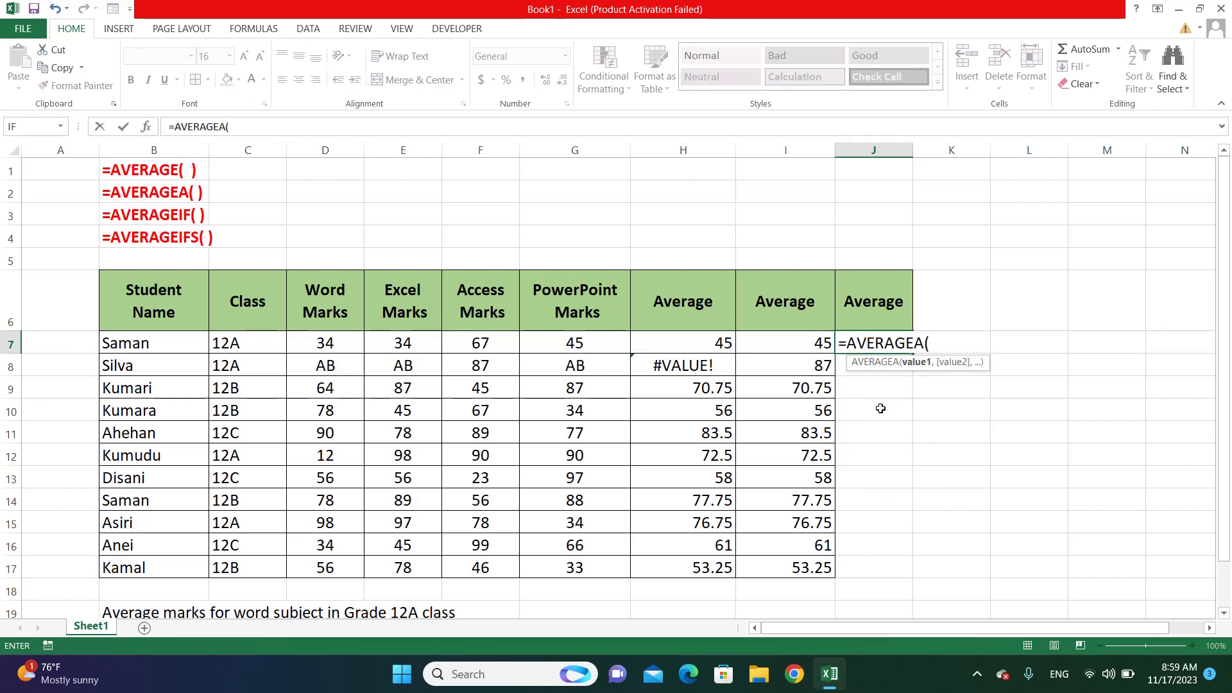
left_click_drag(345, 344, 537, 351)
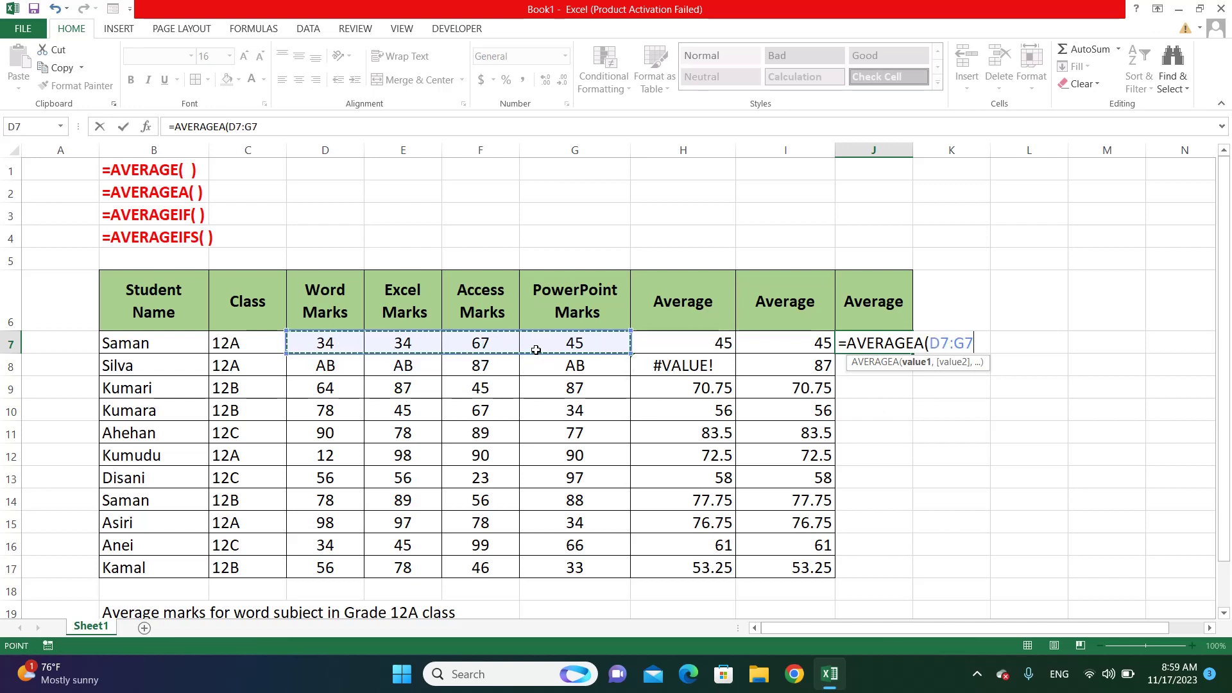
key("Return")
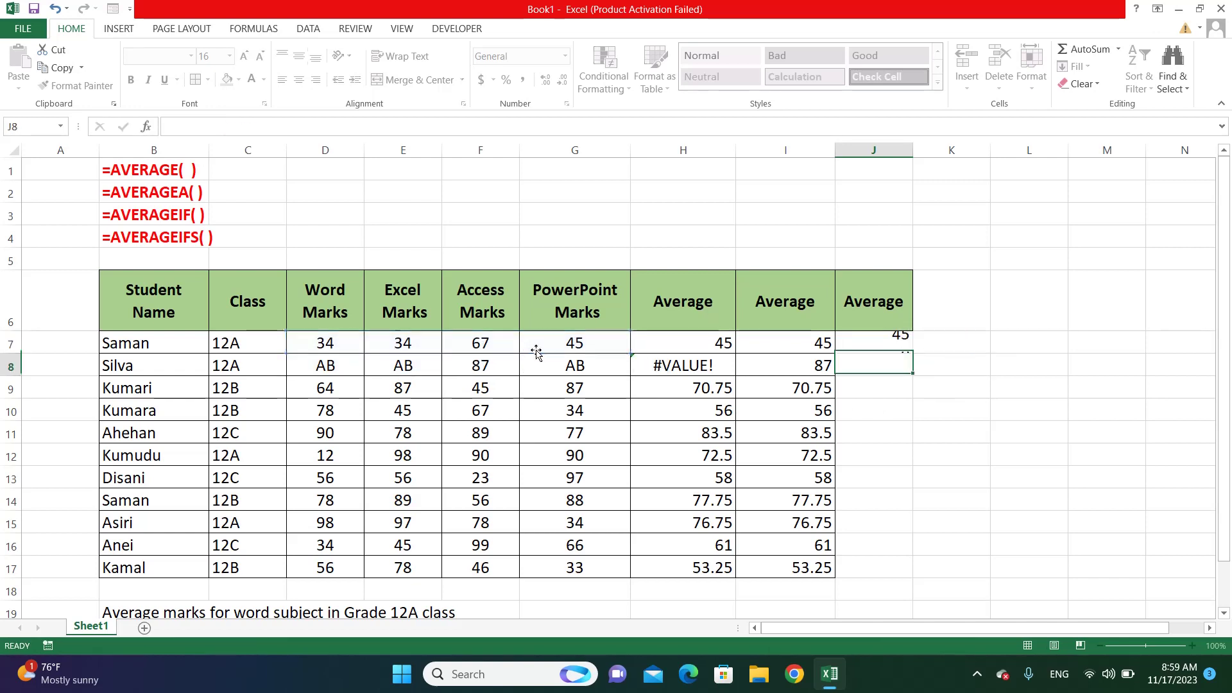
left_click(883, 342)
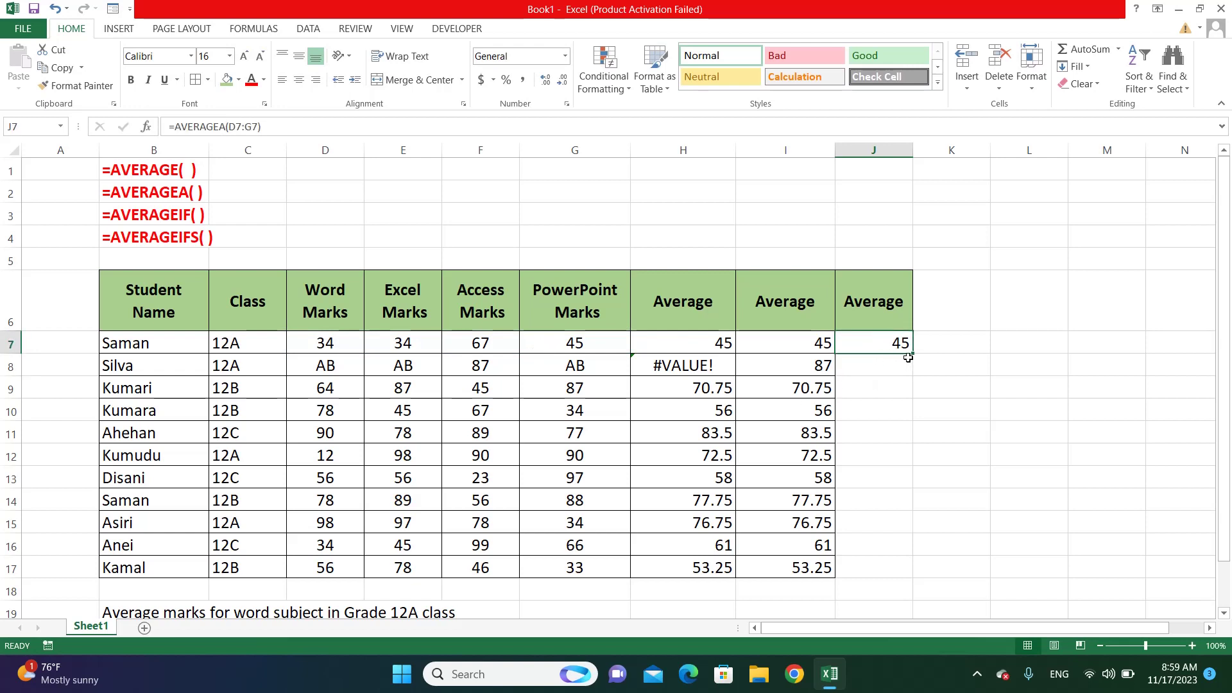
left_click_drag(908, 358, 870, 579)
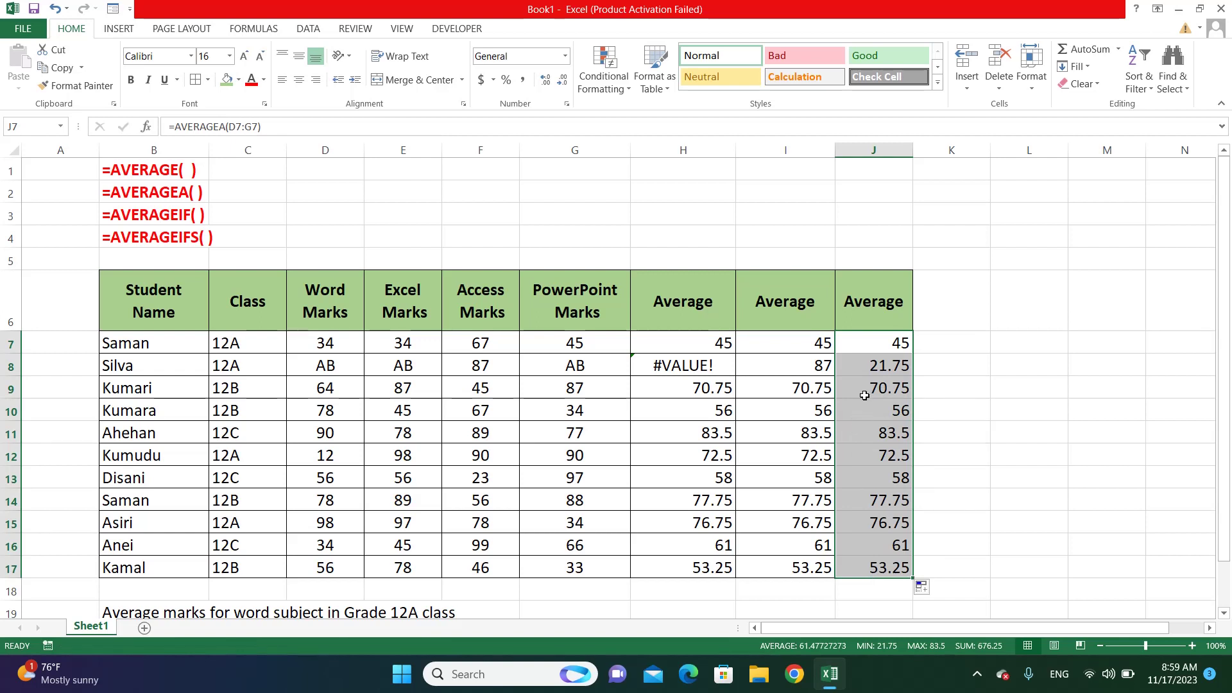
- Verify the AVERAGEA value in J8 with the formula =F8/4 in K8 and clear that cell again
left_click(871, 368)
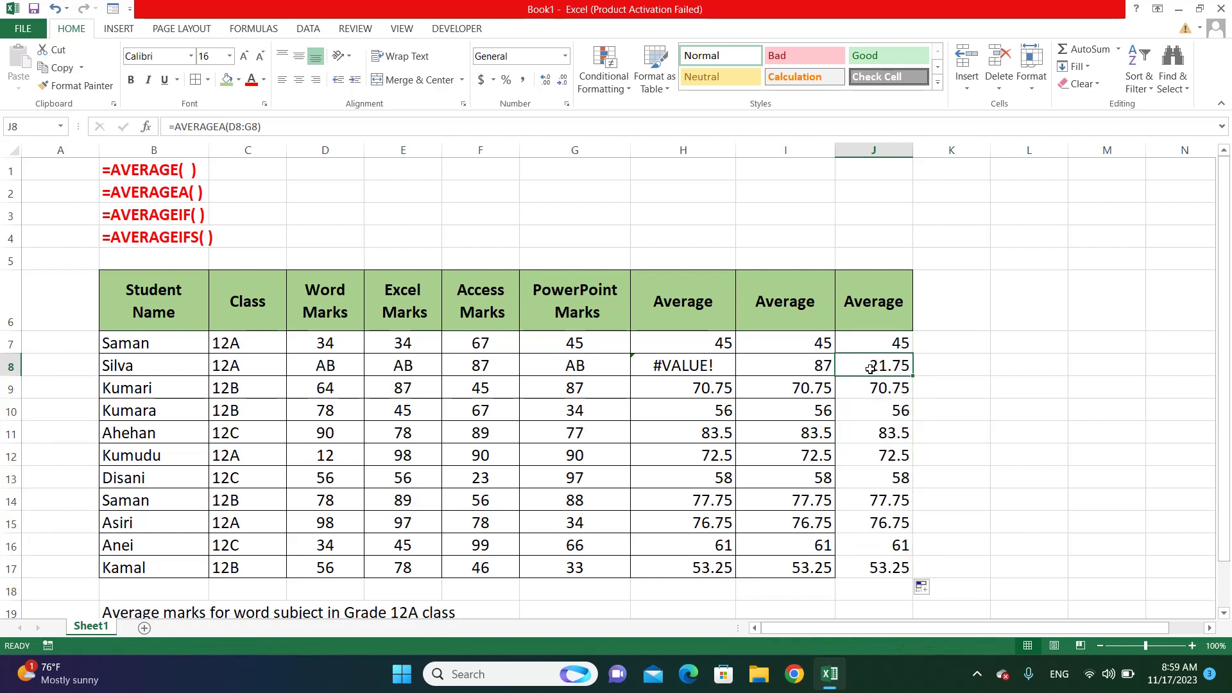
left_click(492, 363)
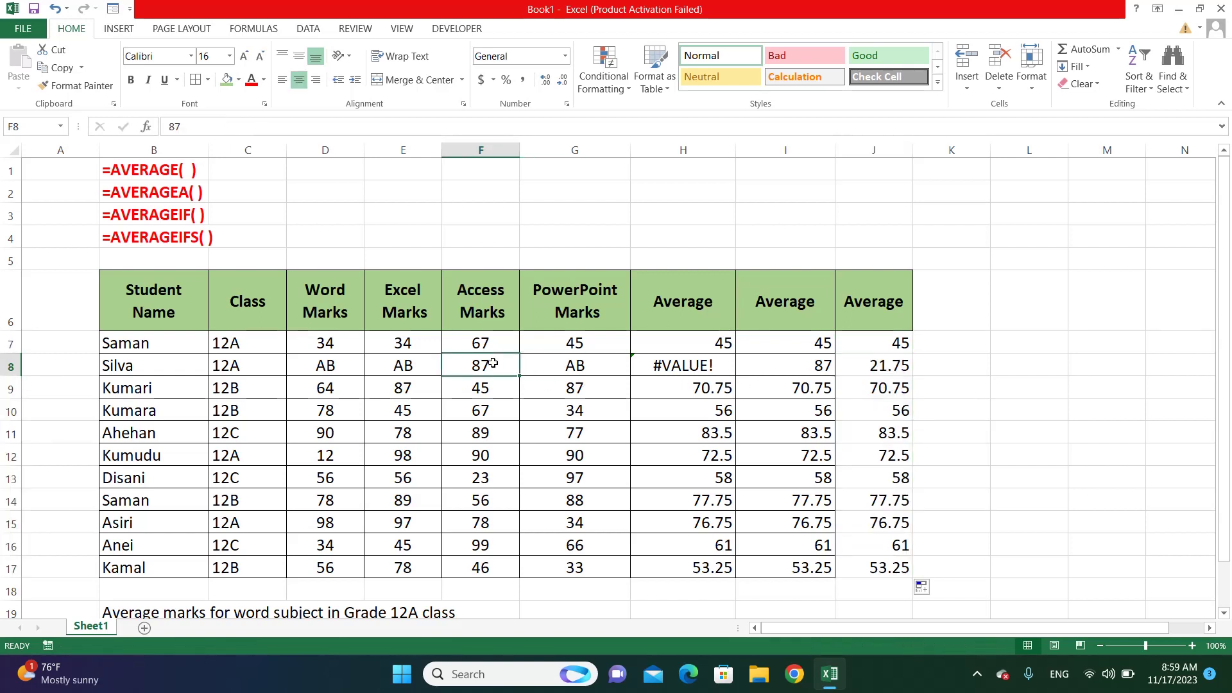
left_click(970, 336)
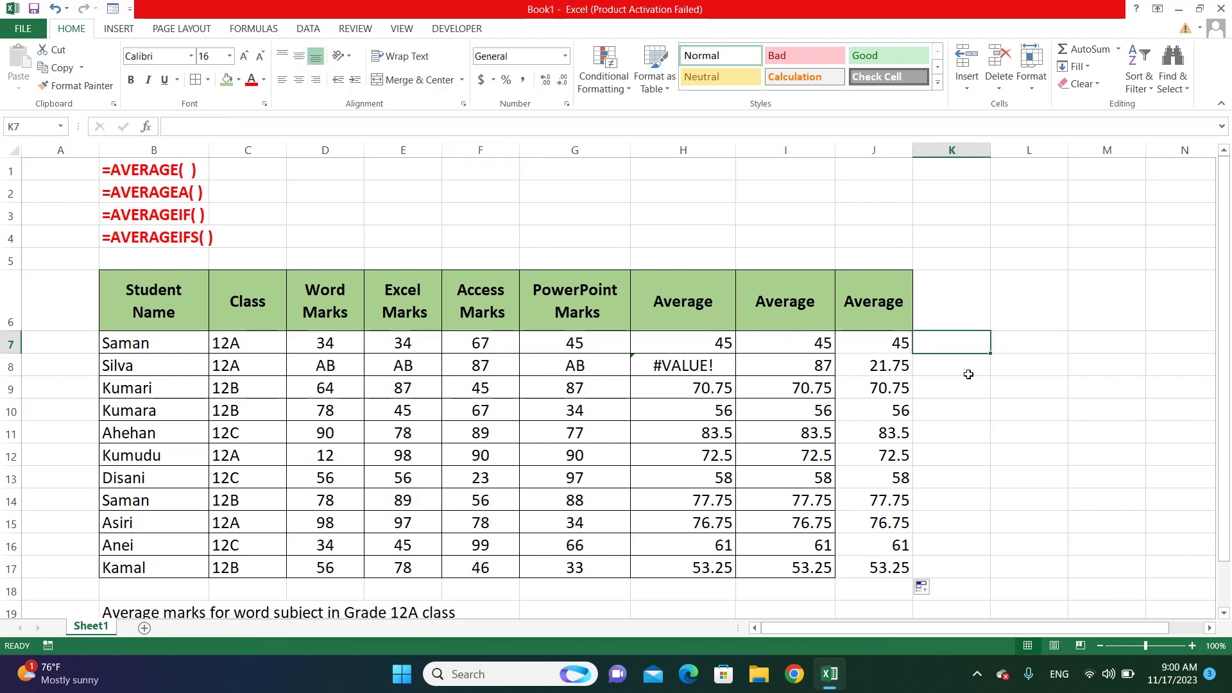
left_click(969, 369)
type("=")
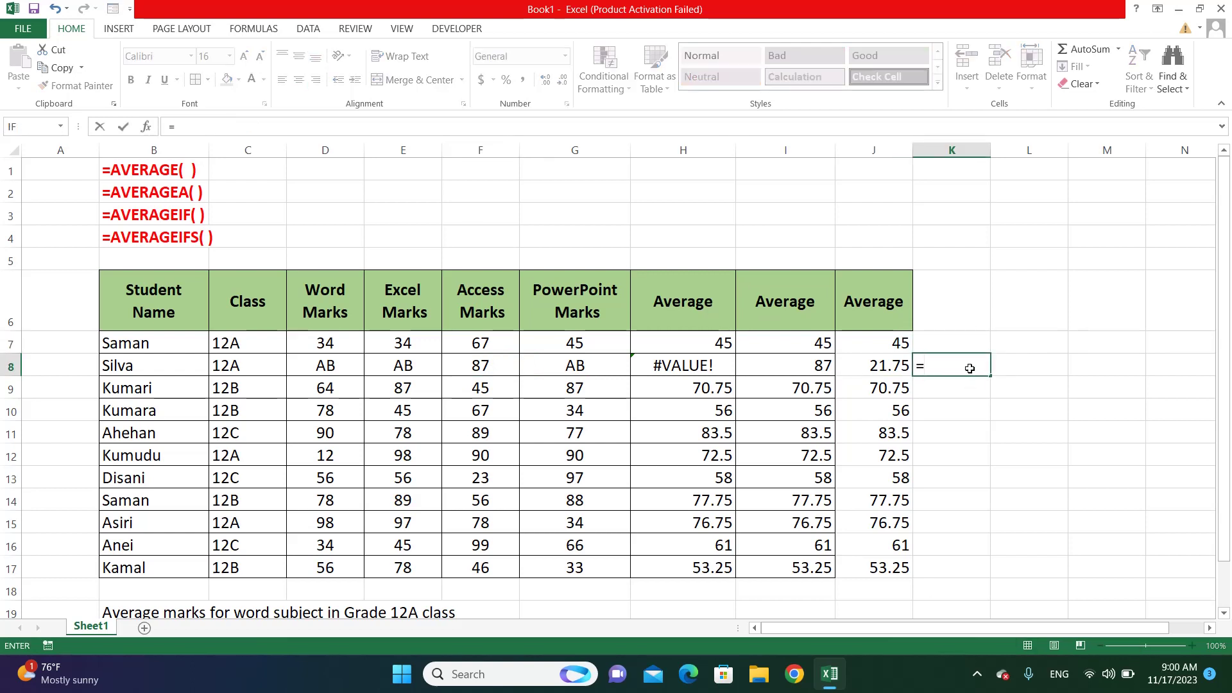
left_click(503, 370)
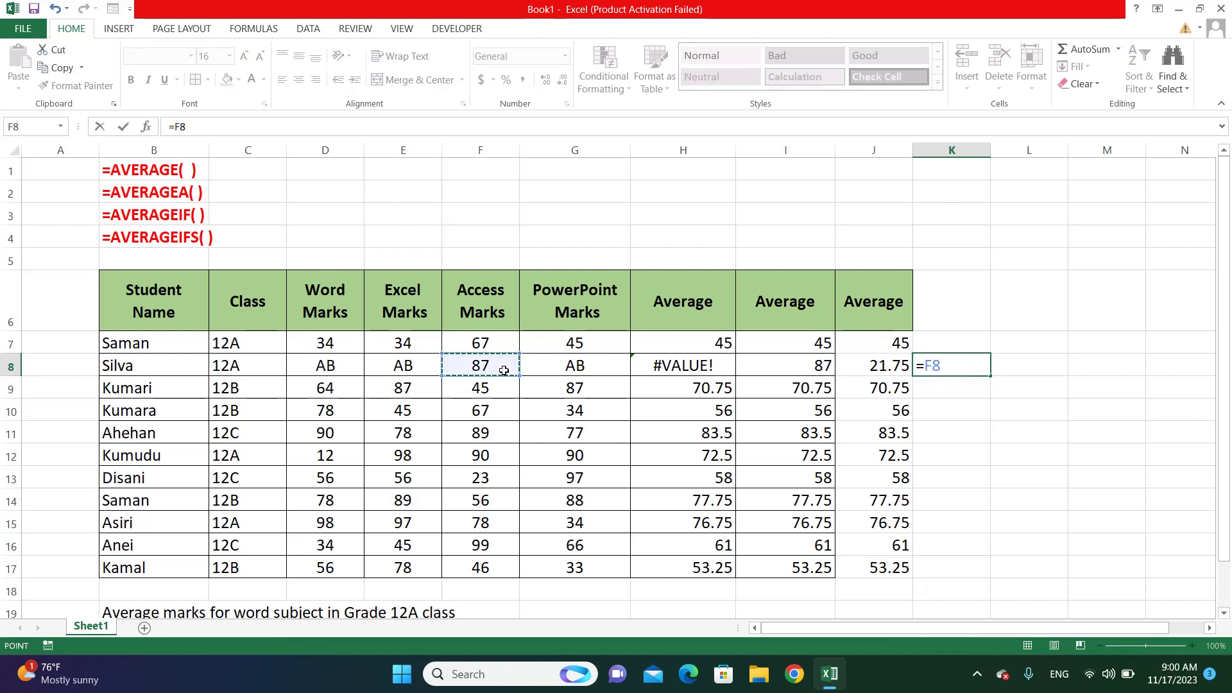
type("/4")
key("Return")
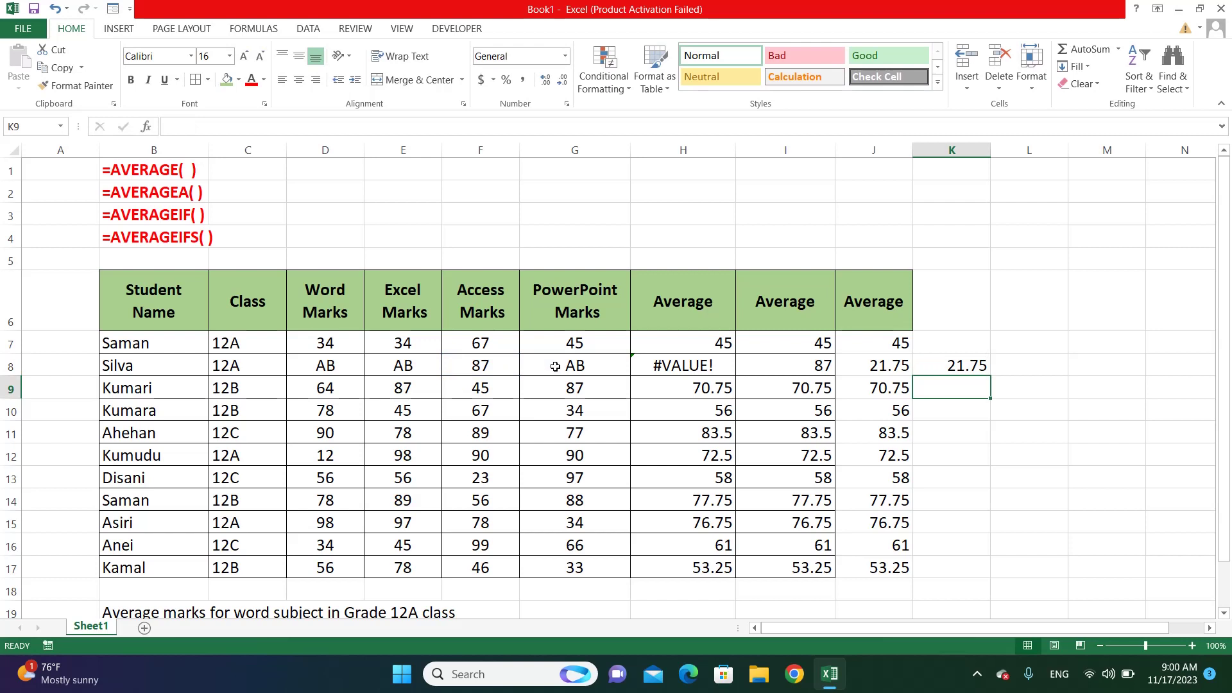
left_click(942, 365)
key("Delete")
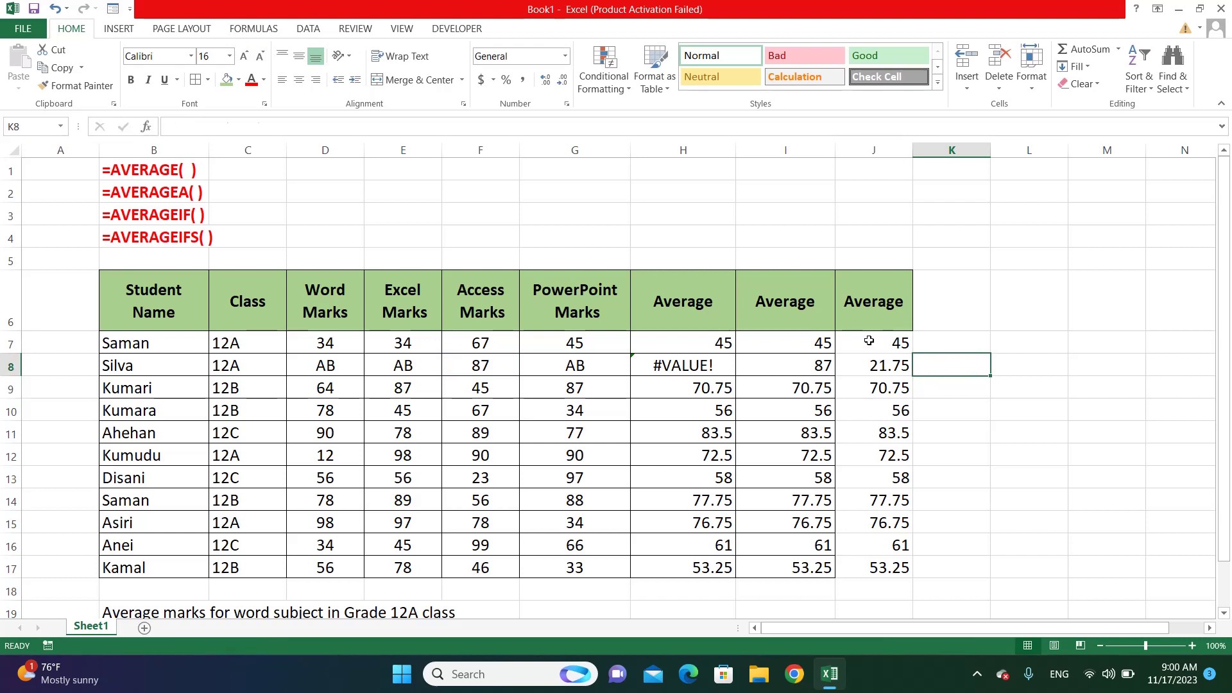
left_click_drag(869, 341, 876, 564)
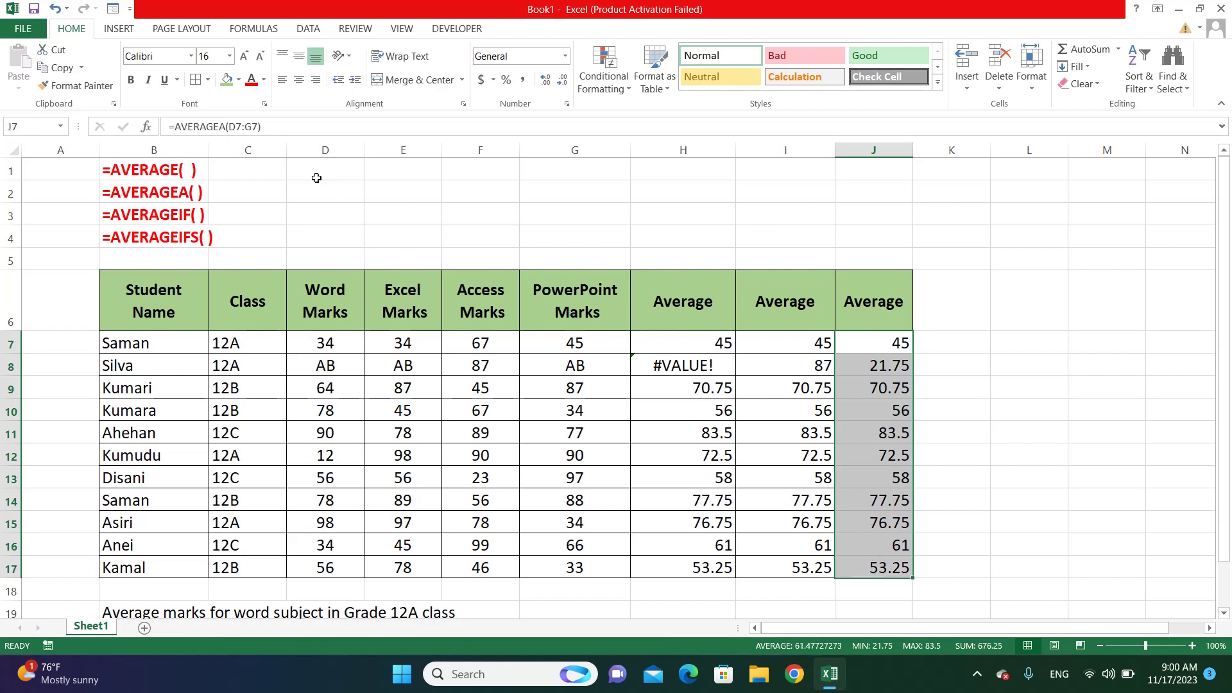
left_click(881, 479)
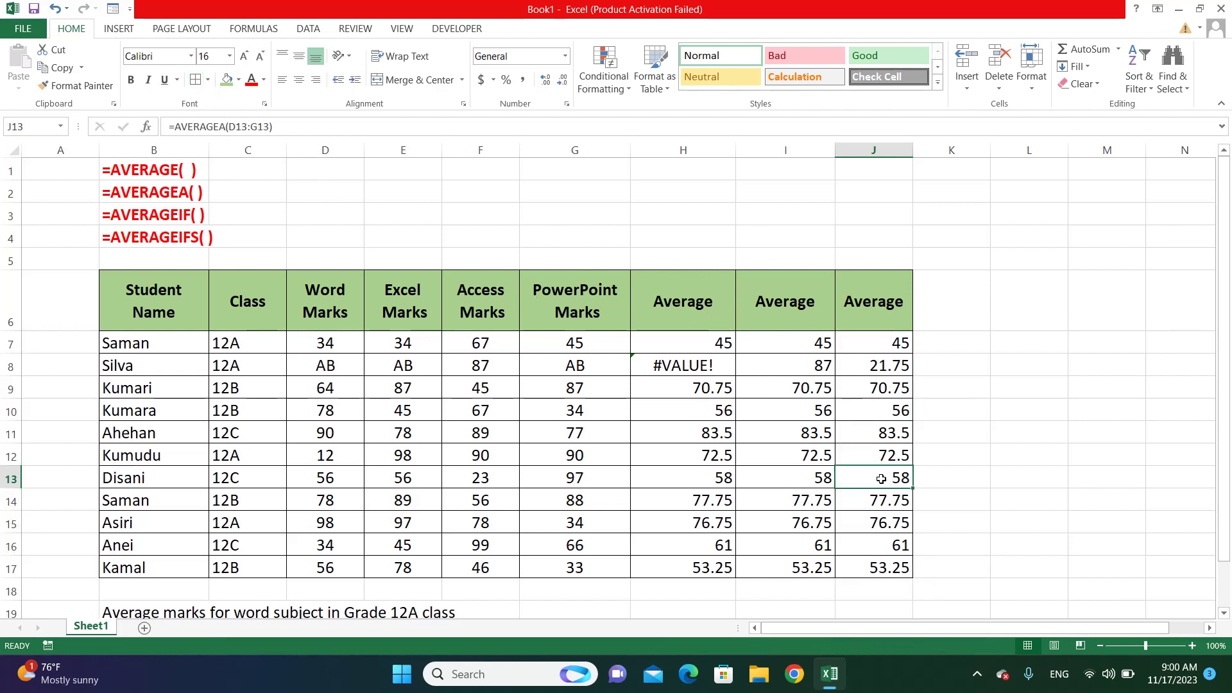
- Replace the AB marks in D8, E8 and G8 with a dash (-)
left_click(333, 367)
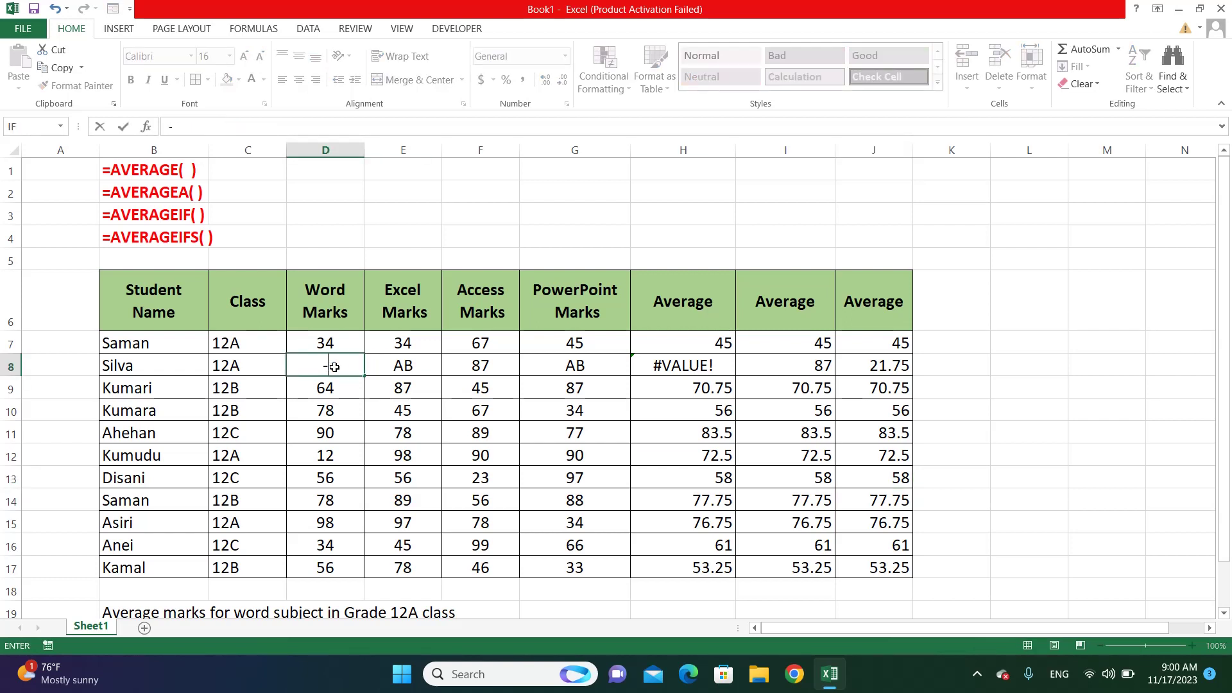
type("-")
key("Return")
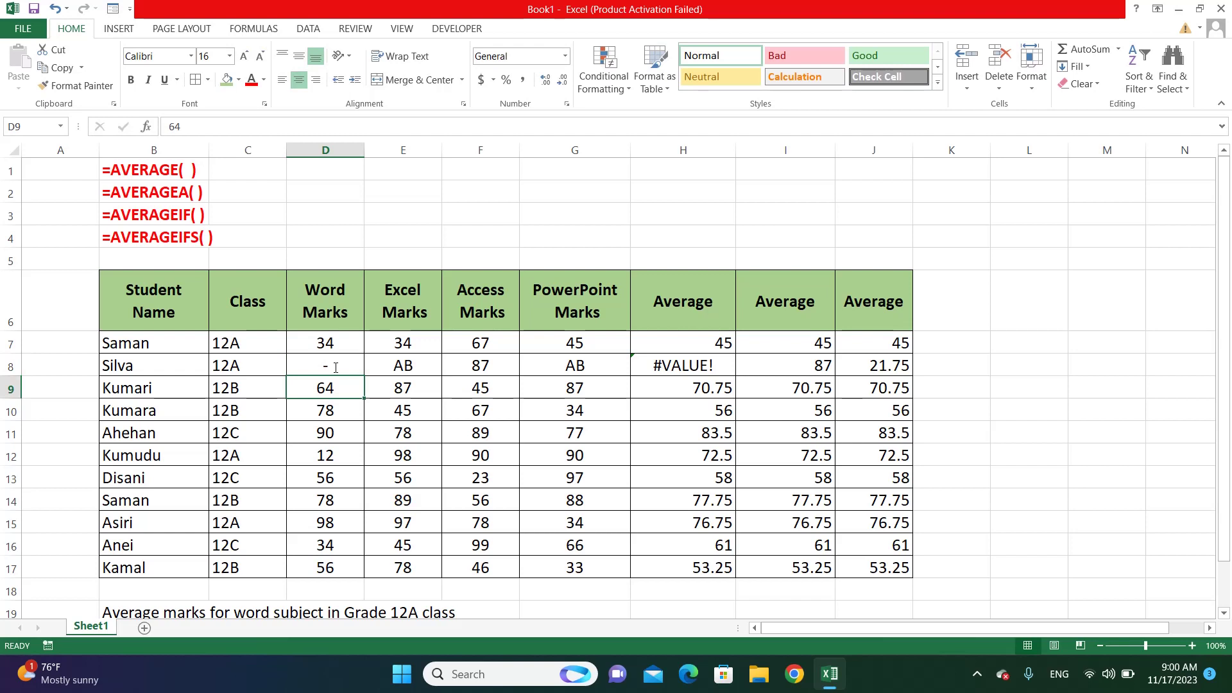
left_click(388, 361)
type("-")
key("Return")
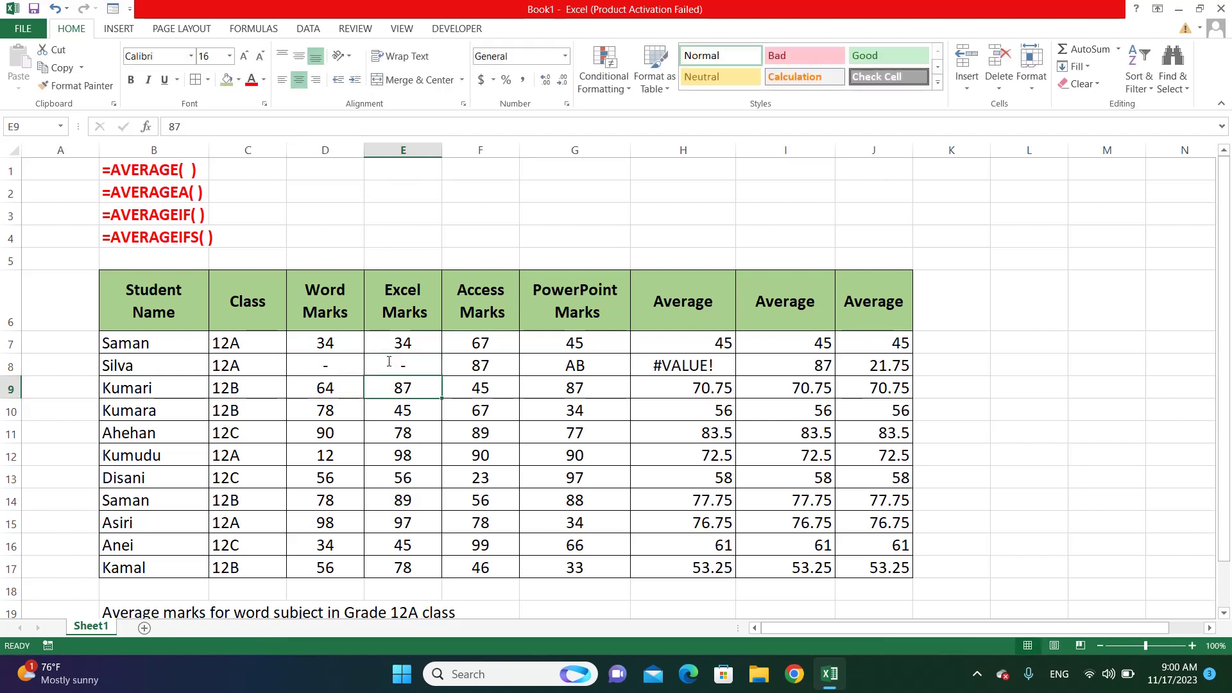
left_click(535, 364)
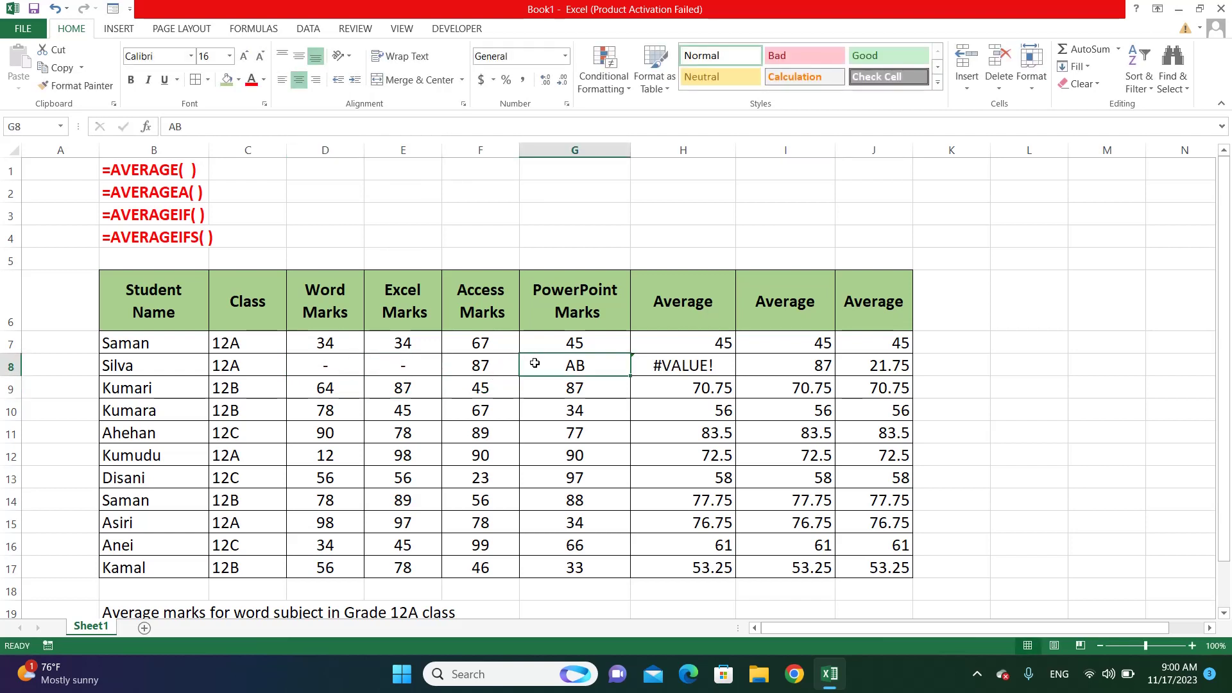
type("-")
key("Return")
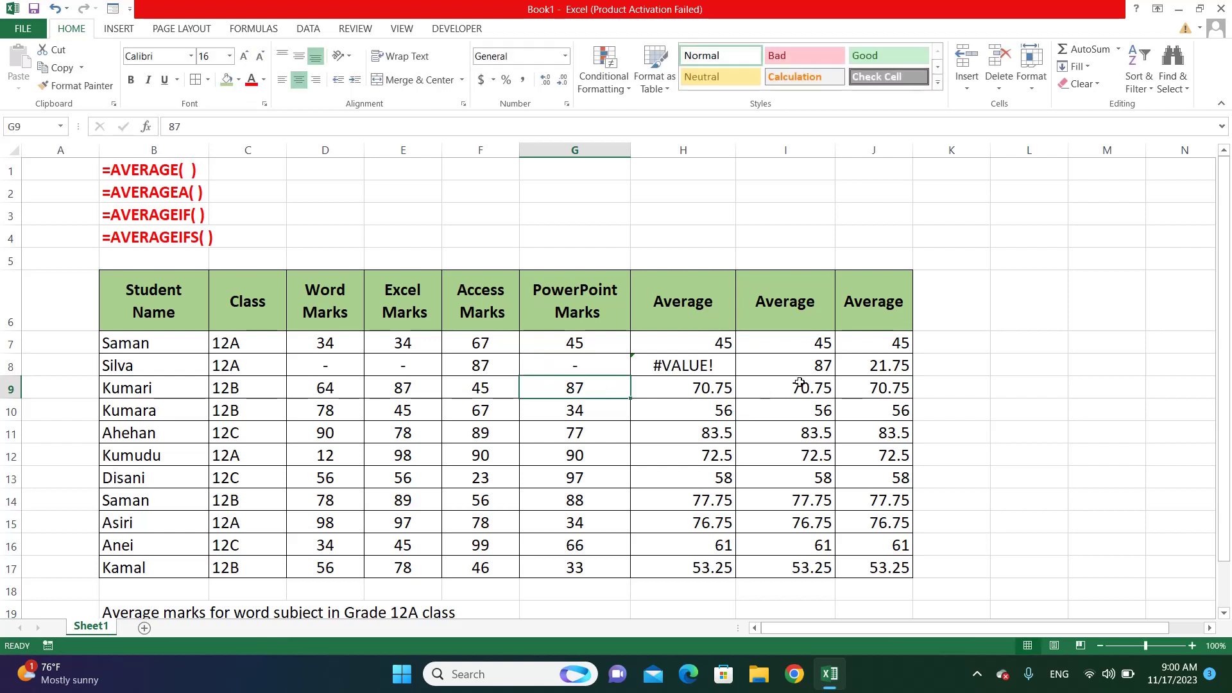
- Replace the Access mark in F7 with ab and compare the AVERAGE formula in I7 with the AVERAGEA formula in J7
double_click(880, 344)
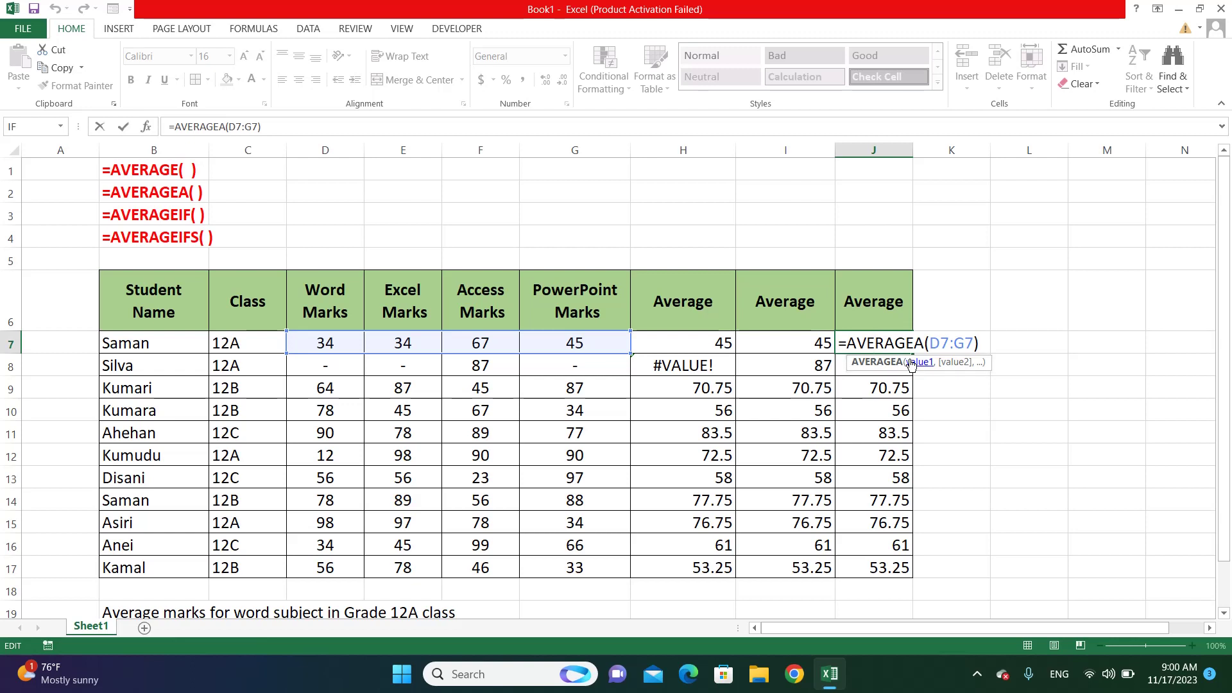
key("ctrl+Return")
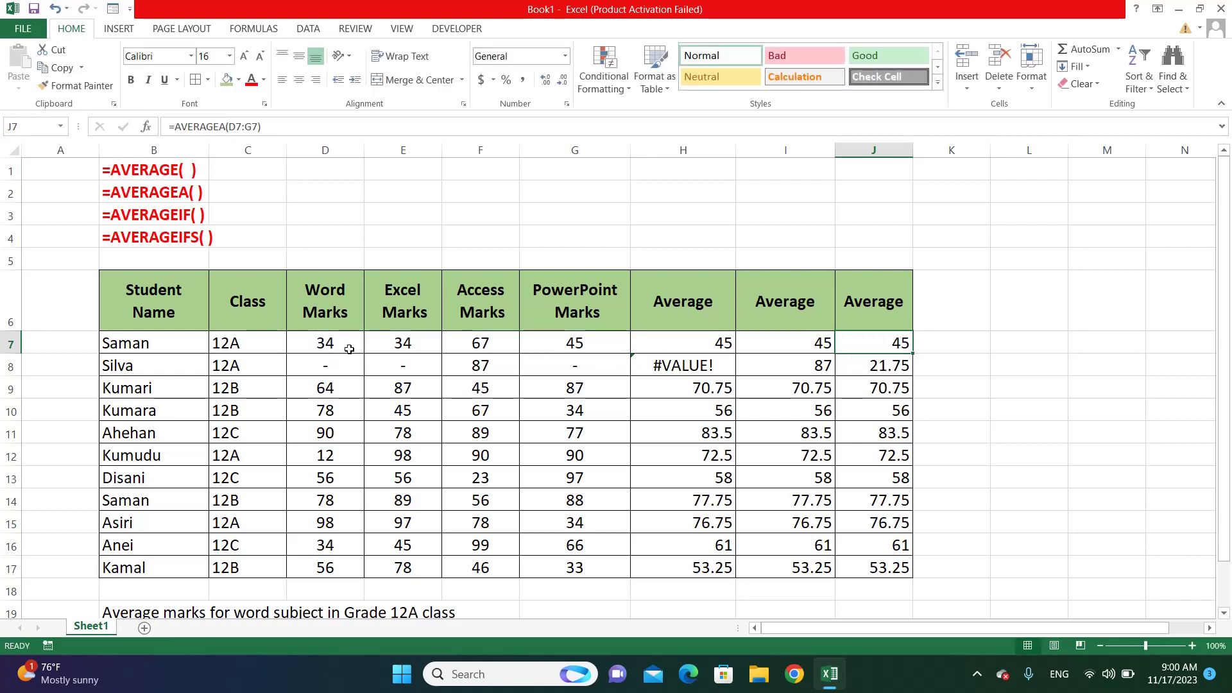
left_click(467, 345)
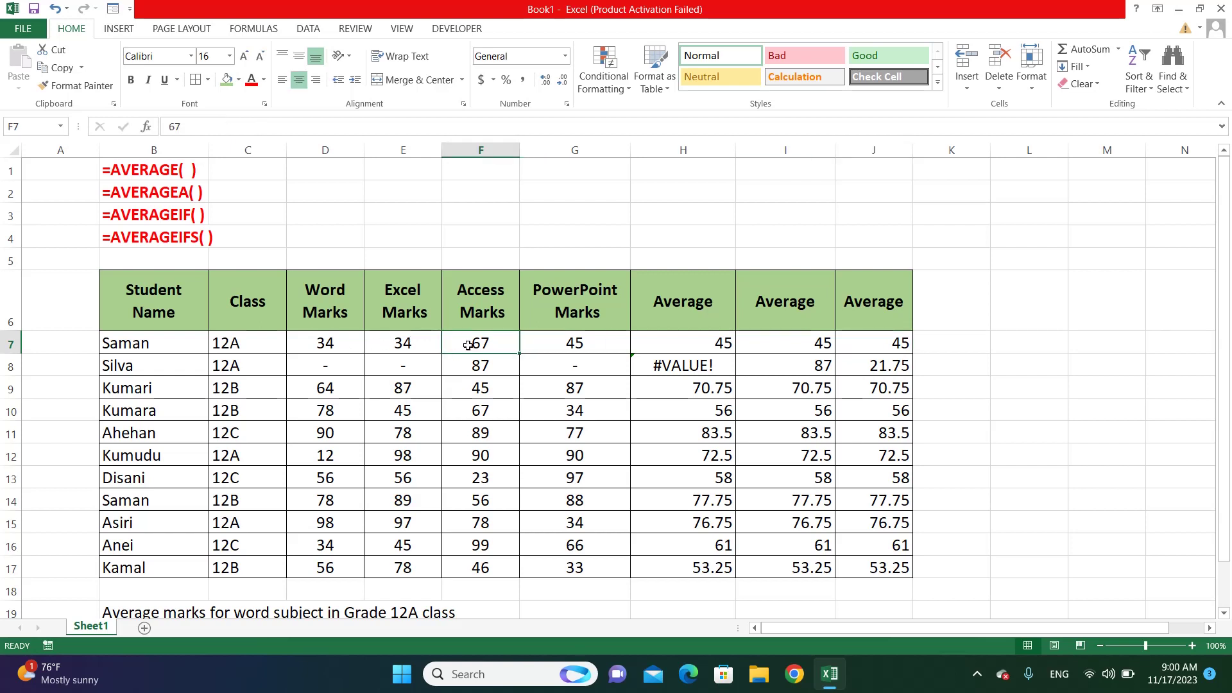
type("ab")
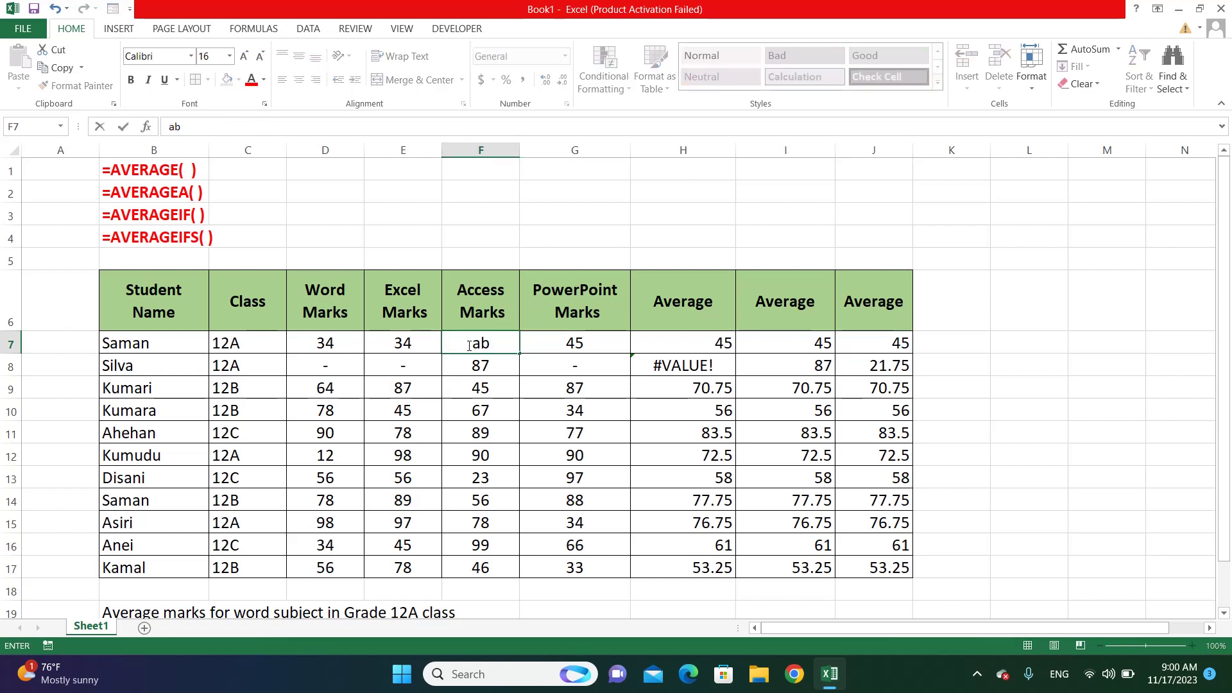
key("Return")
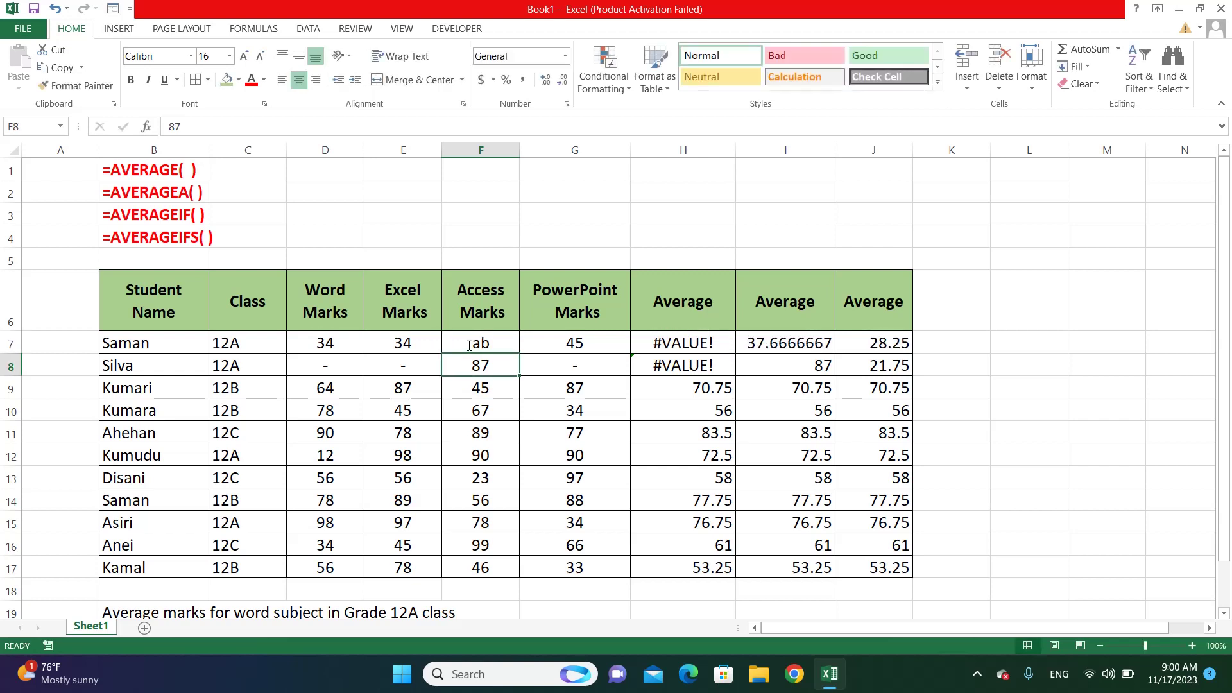
left_click(798, 340)
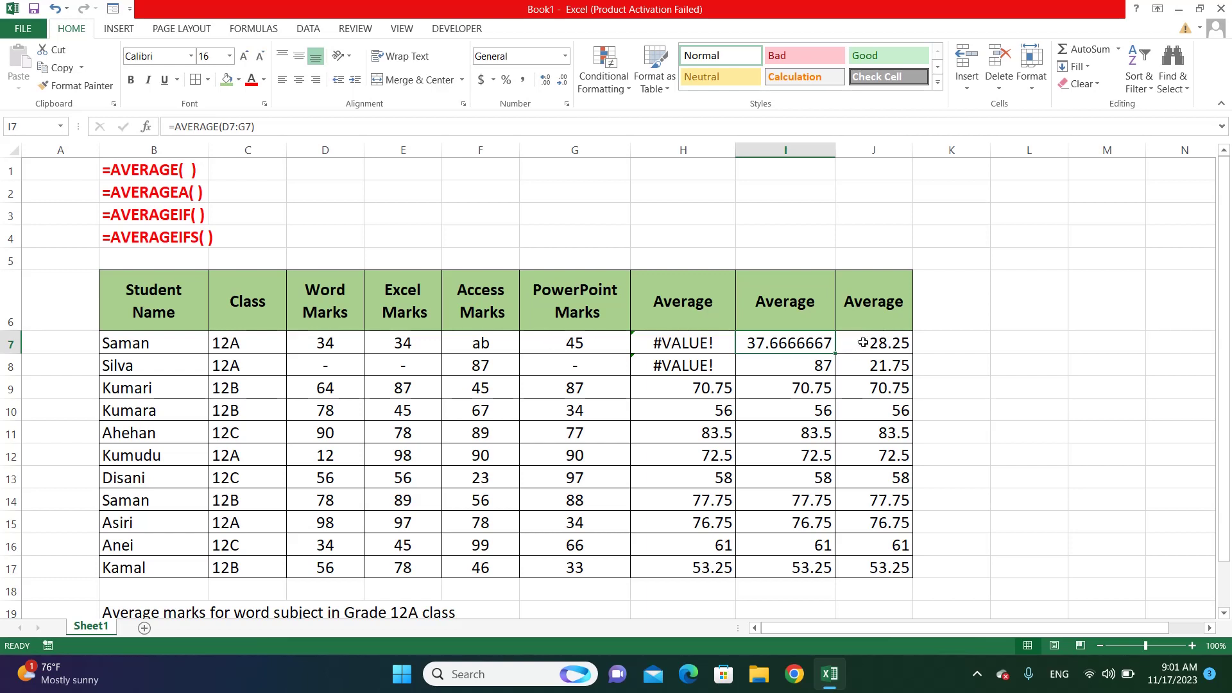
double_click(785, 343)
key("Escape")
double_click(861, 345)
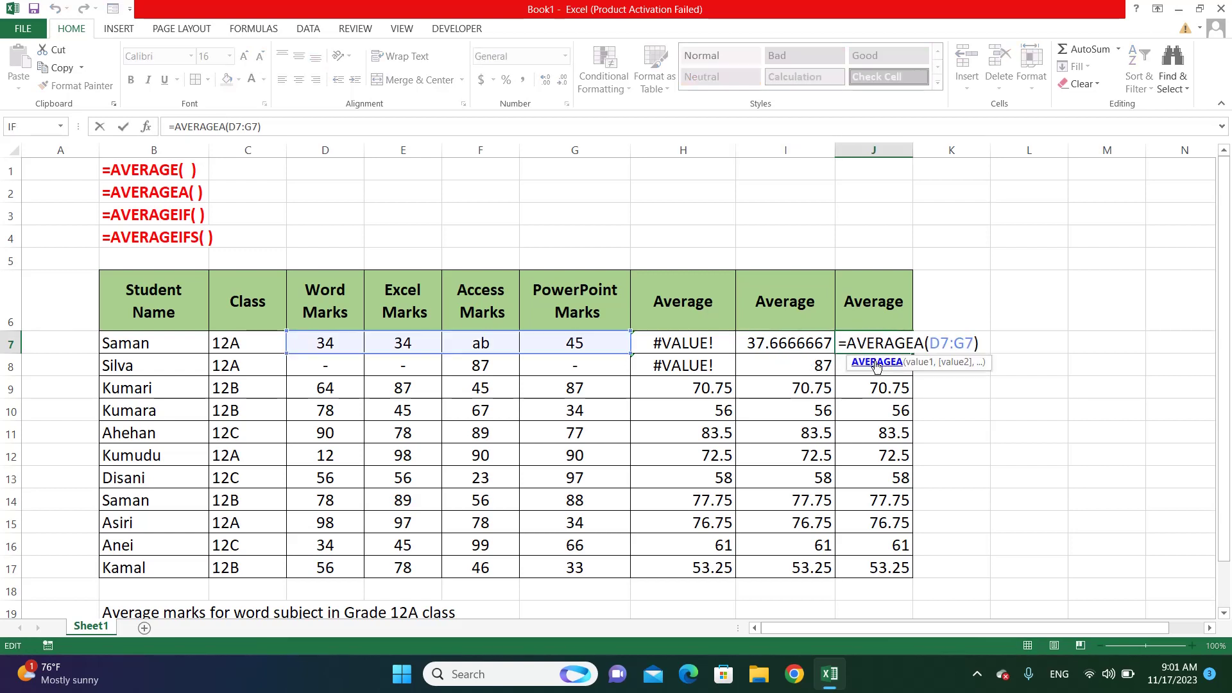
key("Escape")
- Replace the dash in D8 with a Word mark of 67
scroll(725, 408, "down", 1)
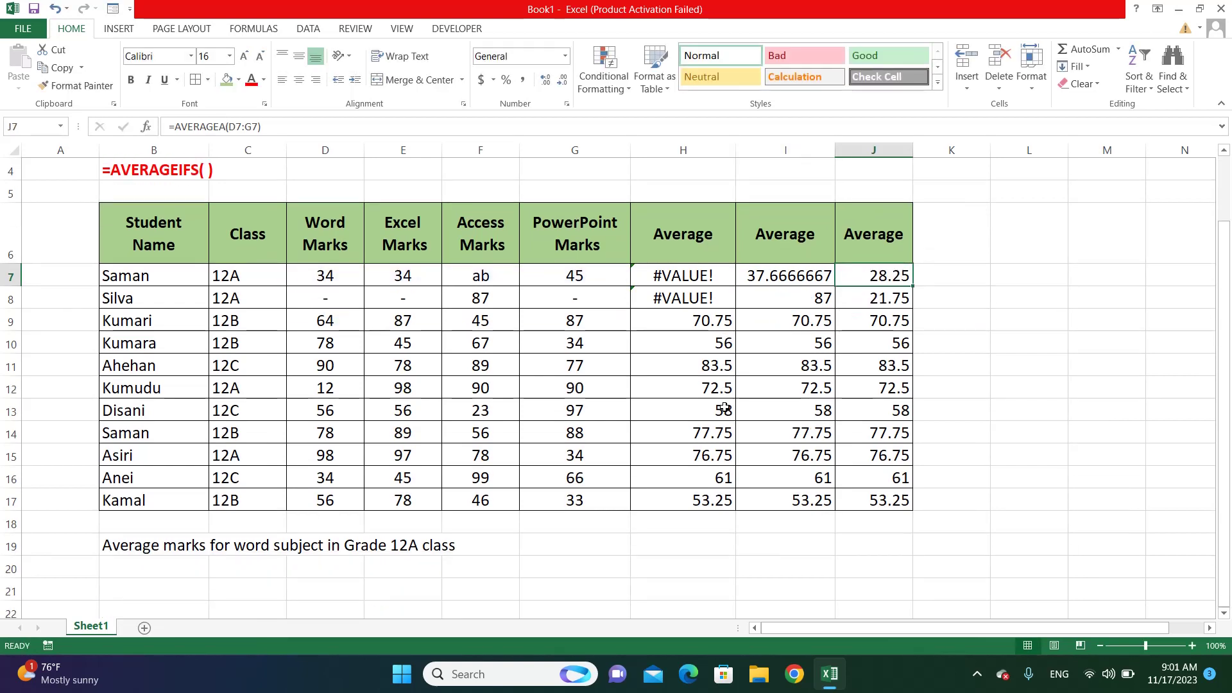
scroll(666, 426, "up", 1)
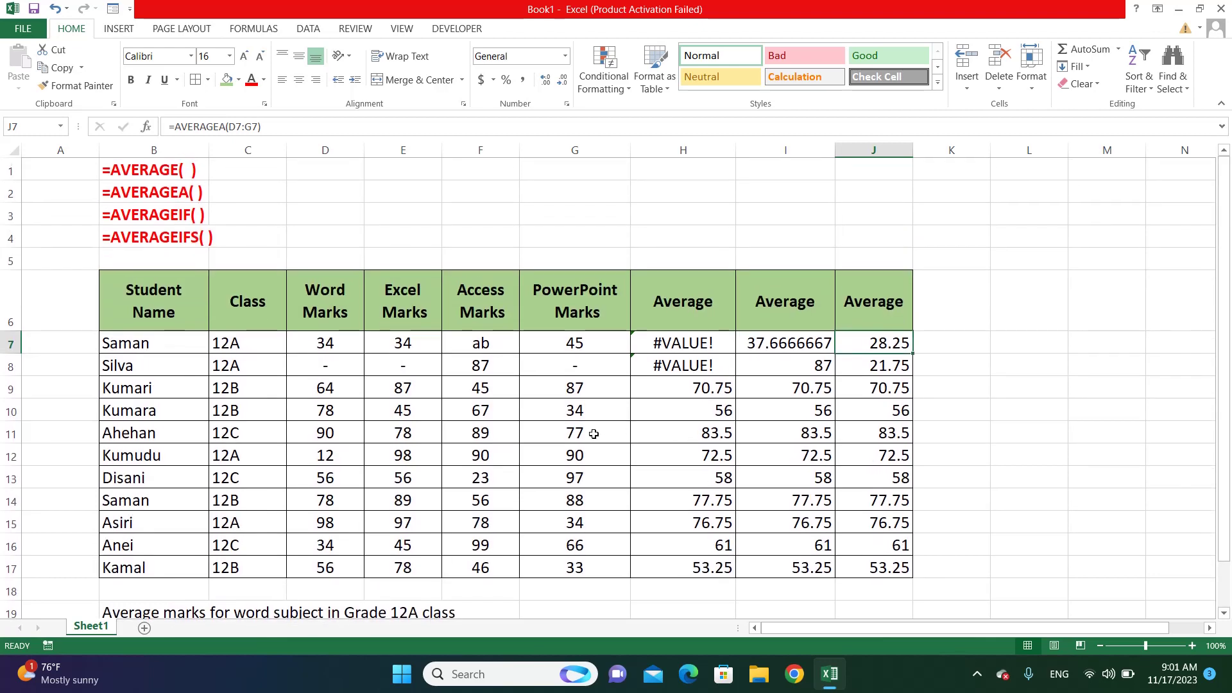
scroll(594, 434, "down", 1)
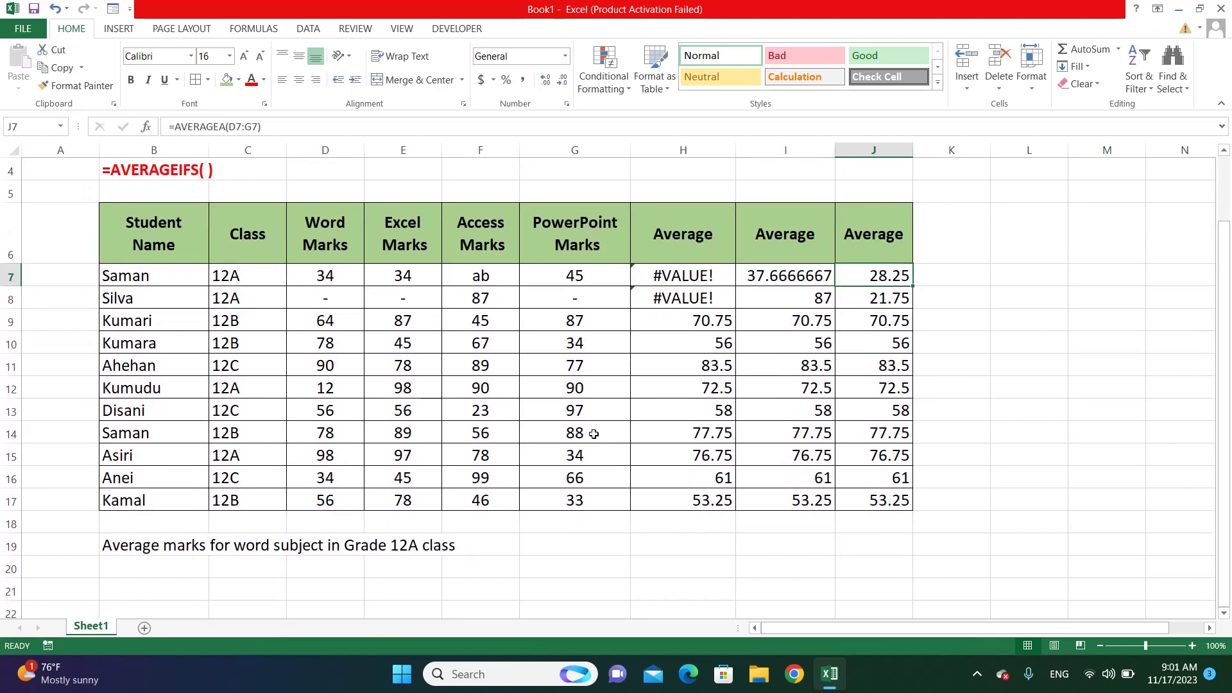
left_click(559, 545)
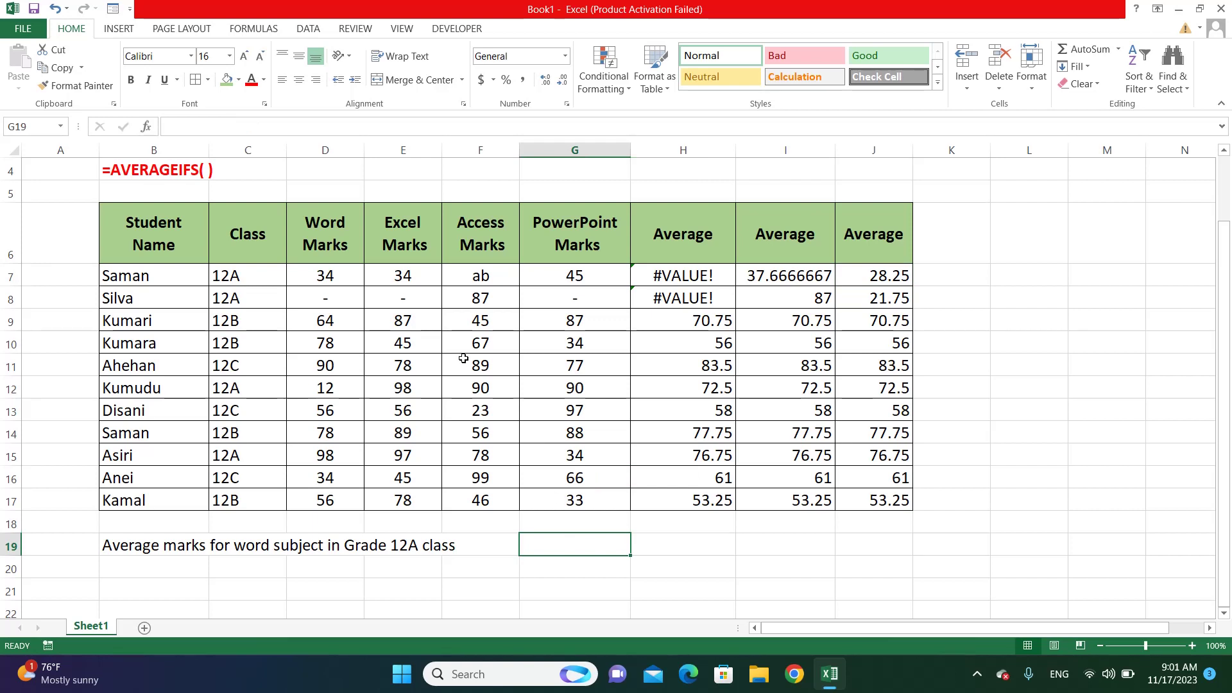
left_click(331, 302)
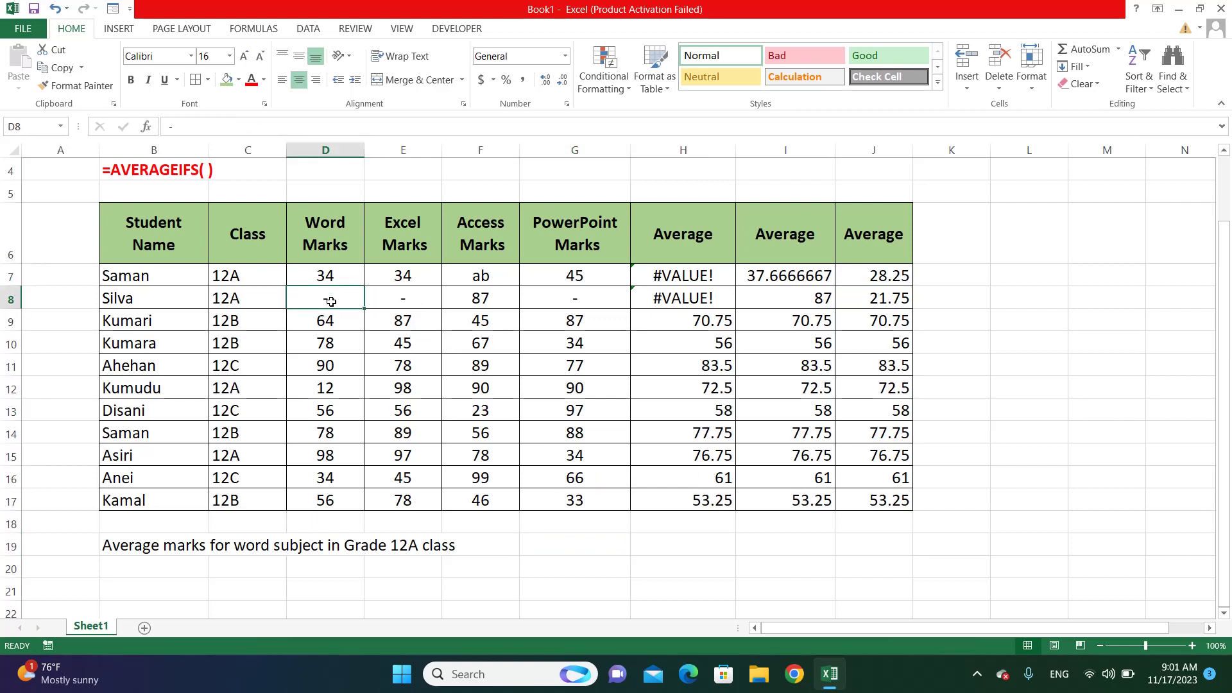
type("67")
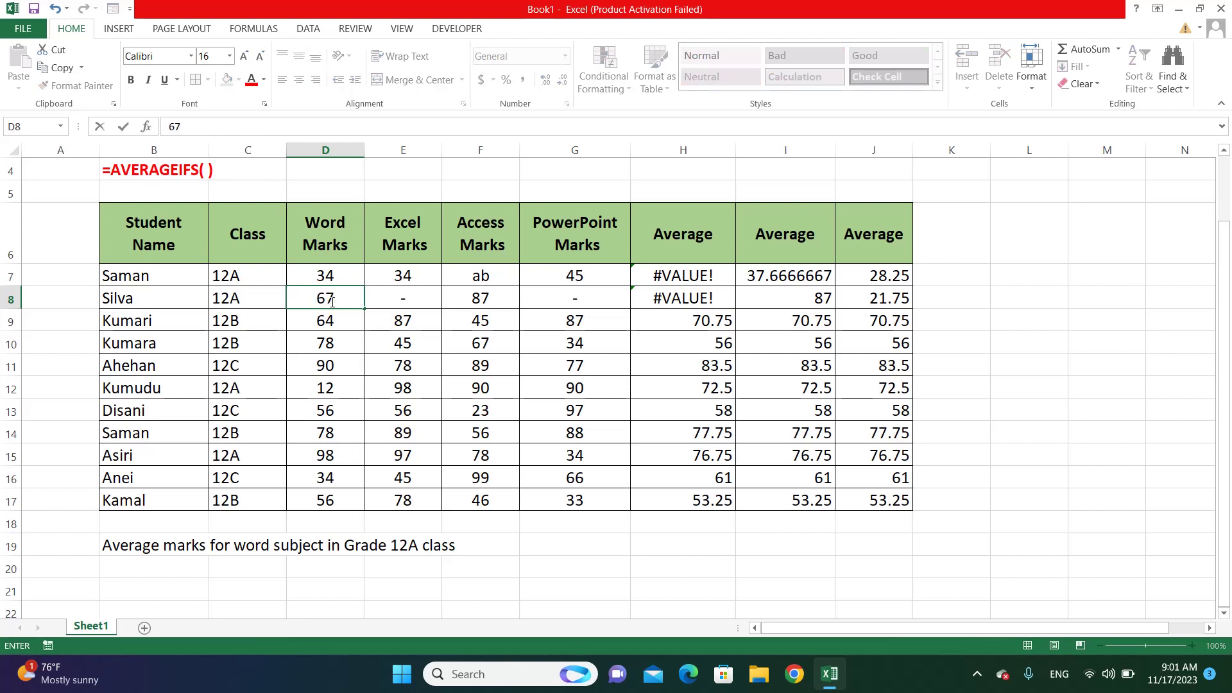
key("Return")
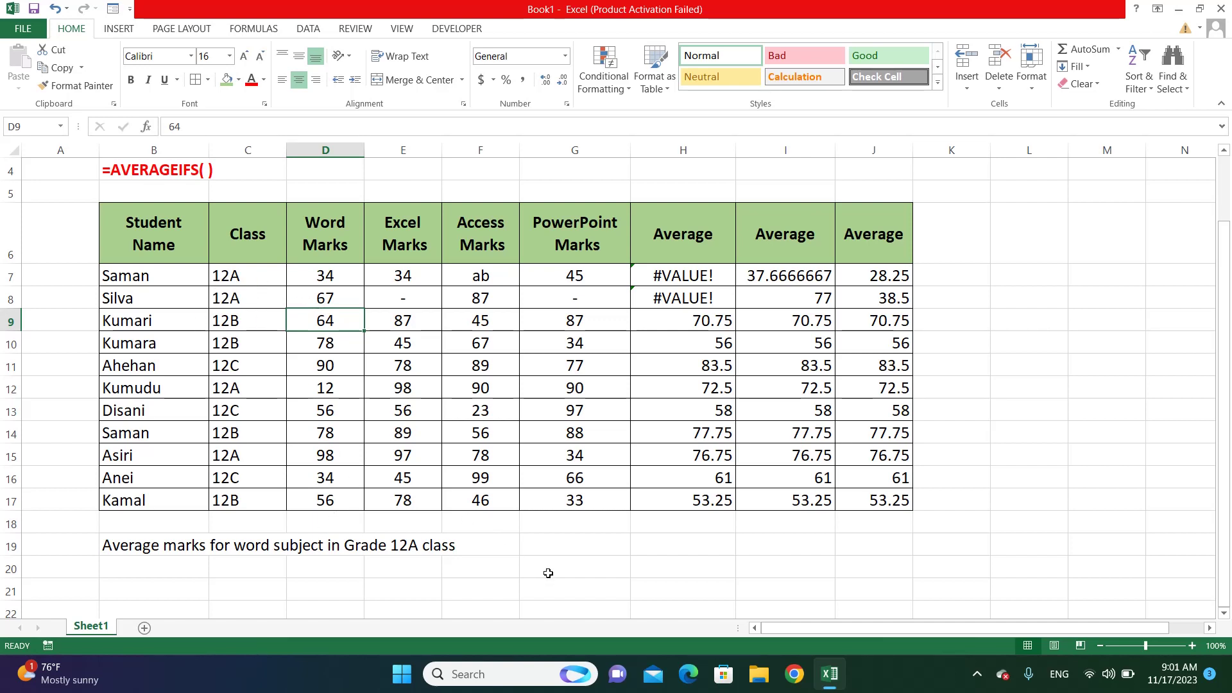
- Calculate the average Word mark for class 12A in G19 with =AVERAGEIF(C7:C17,"=12A",D7:D17)
left_click(560, 544)
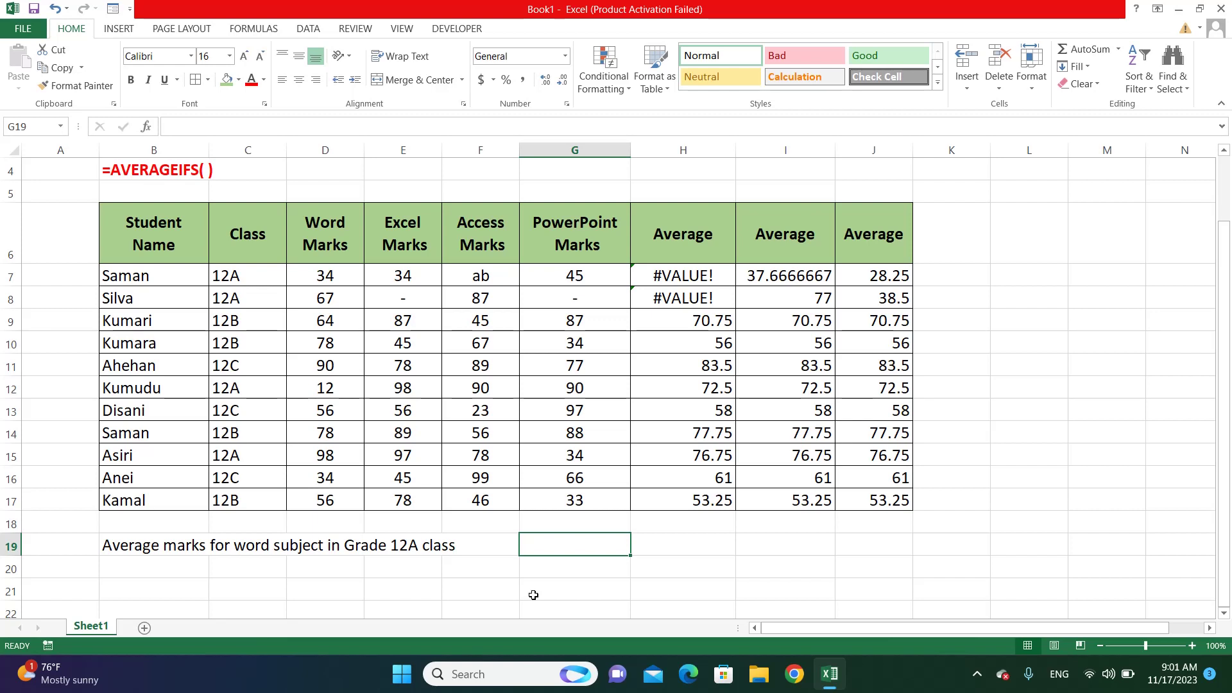
type("=average")
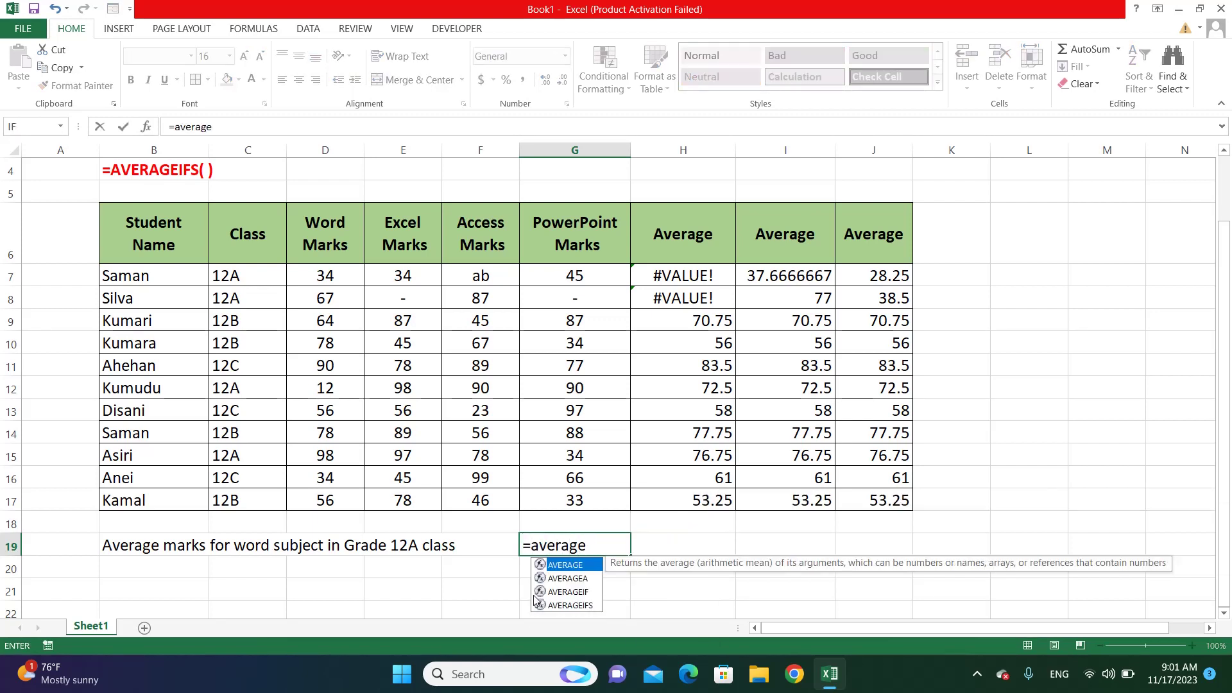
type("if(")
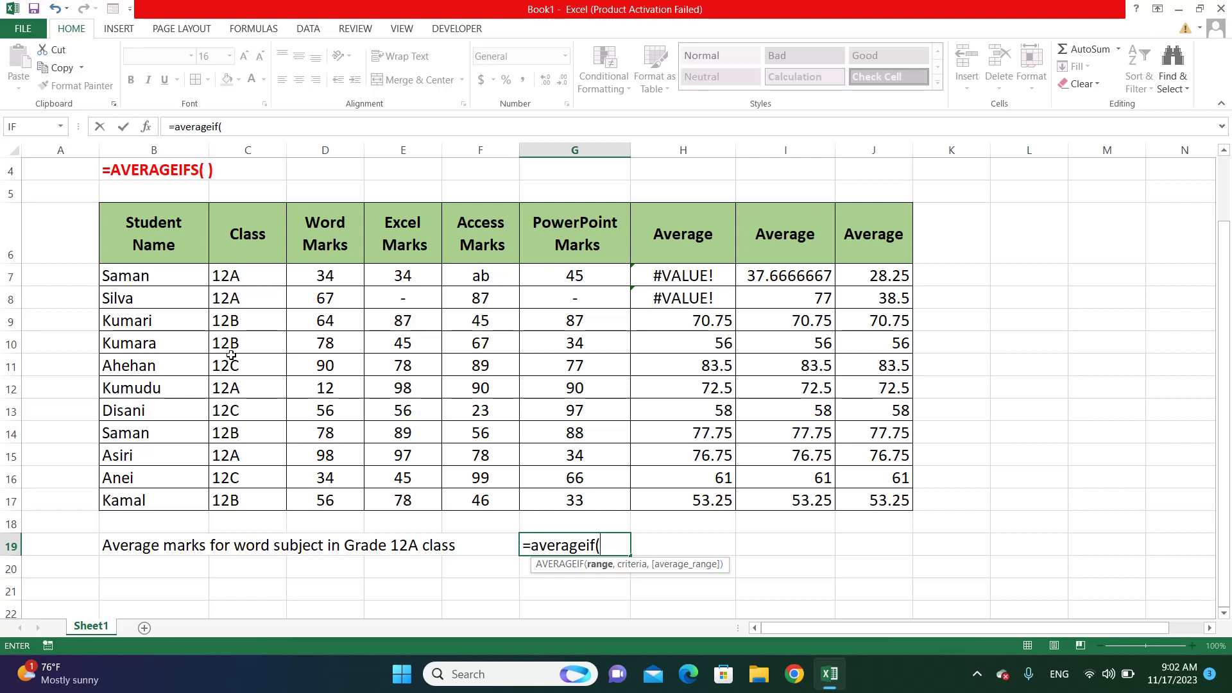
left_click_drag(240, 281, 239, 498)
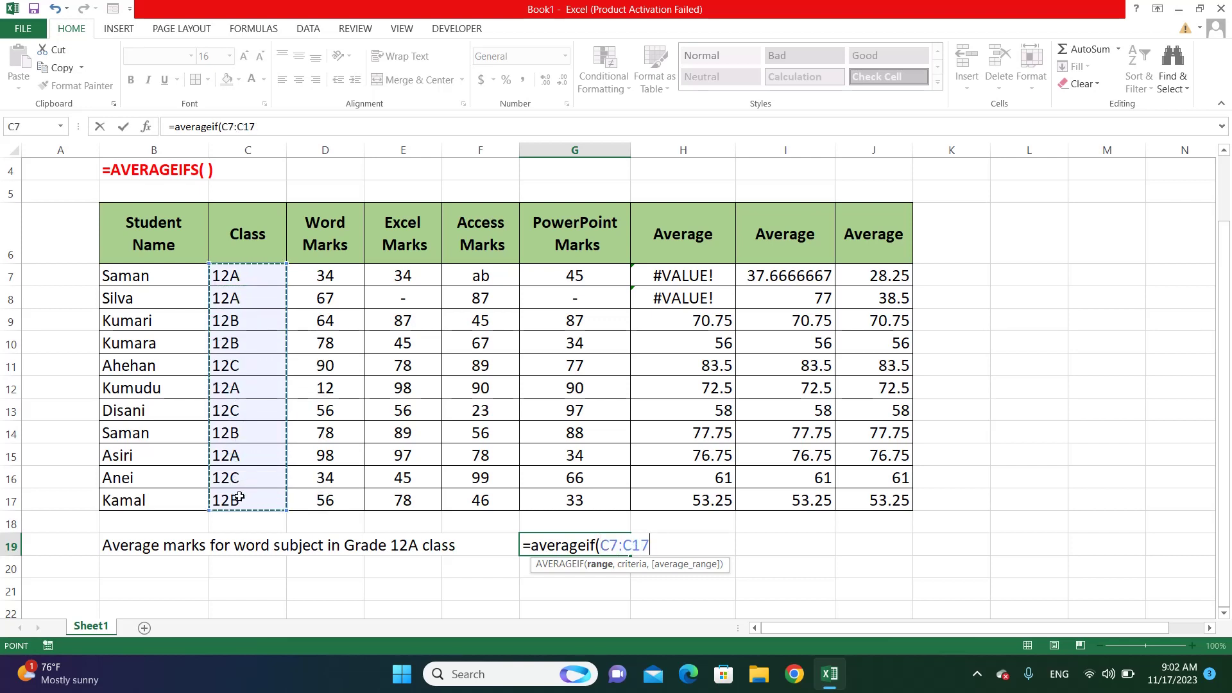
type(",=")
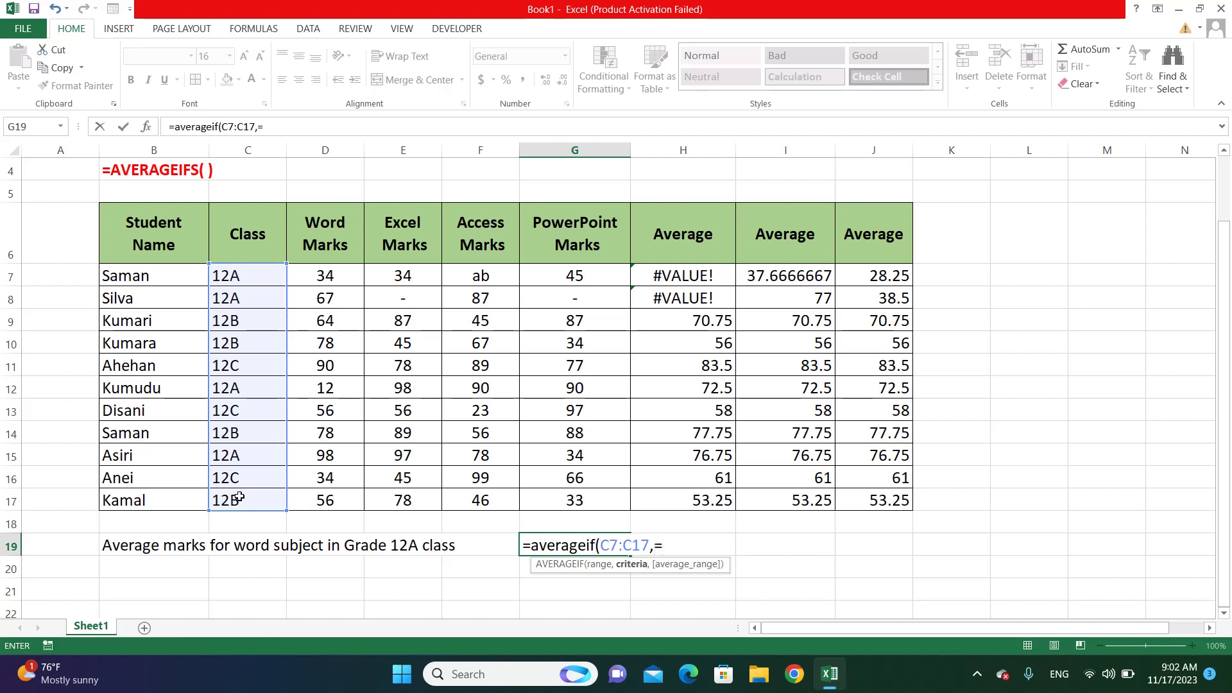
key("BackSpace")
type("\"=12A\",")
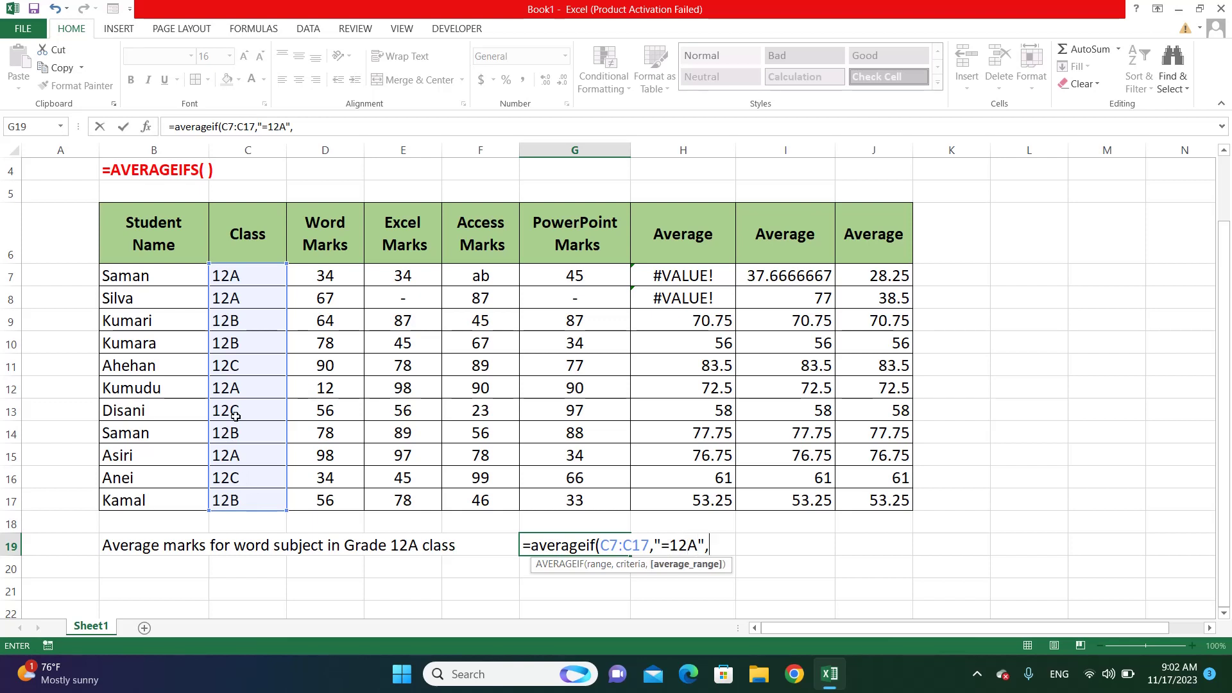
left_click_drag(325, 276, 323, 500)
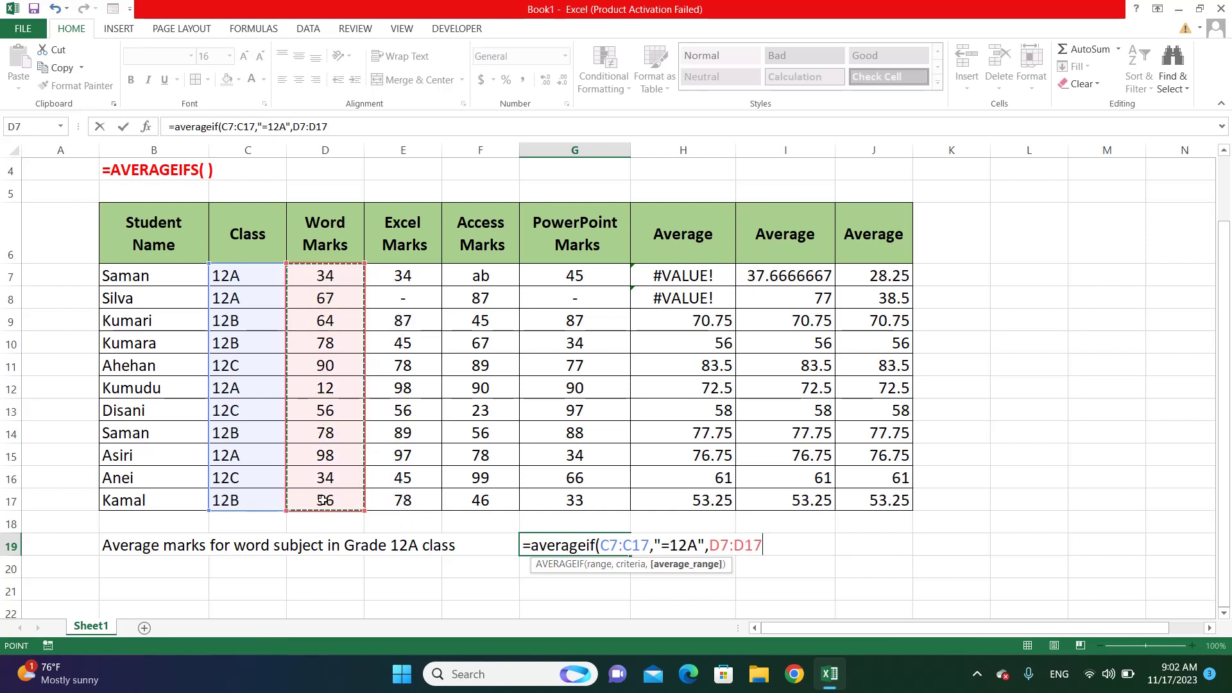
key("Return")
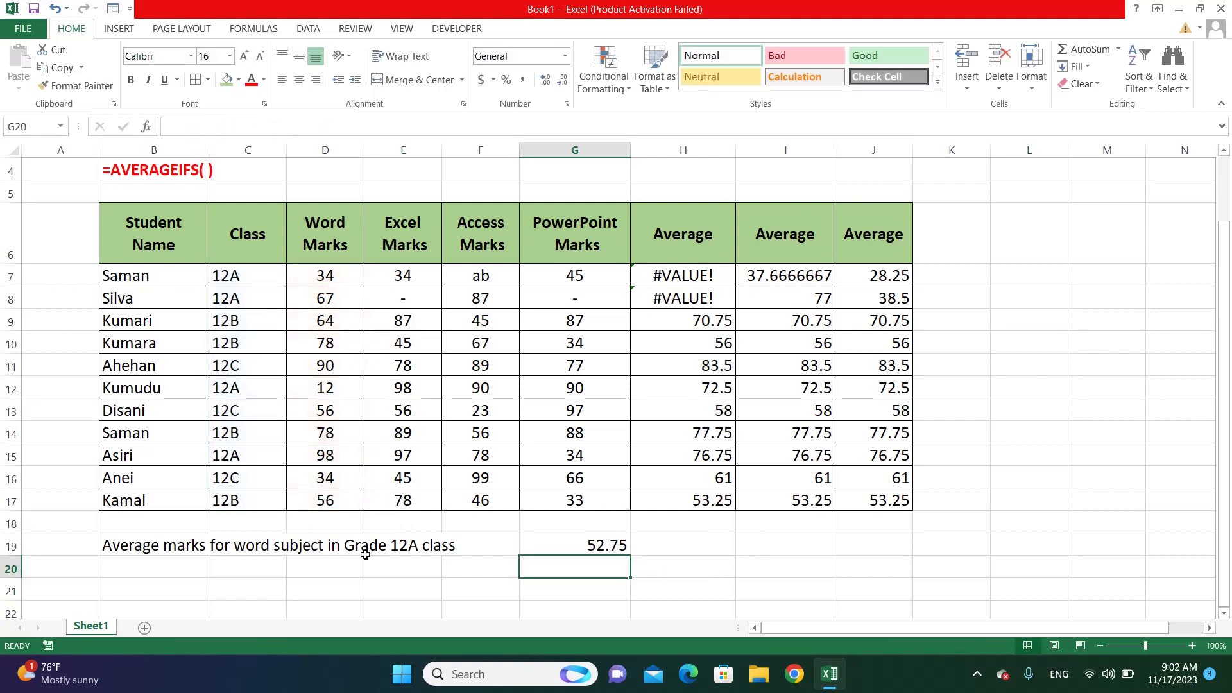
- Cross-check the 12A Word average in H19 with =(D7+D8+D12+D15)/4 and compare it with the AVERAGEIF formula in G19
left_click(589, 545)
left_click(659, 547)
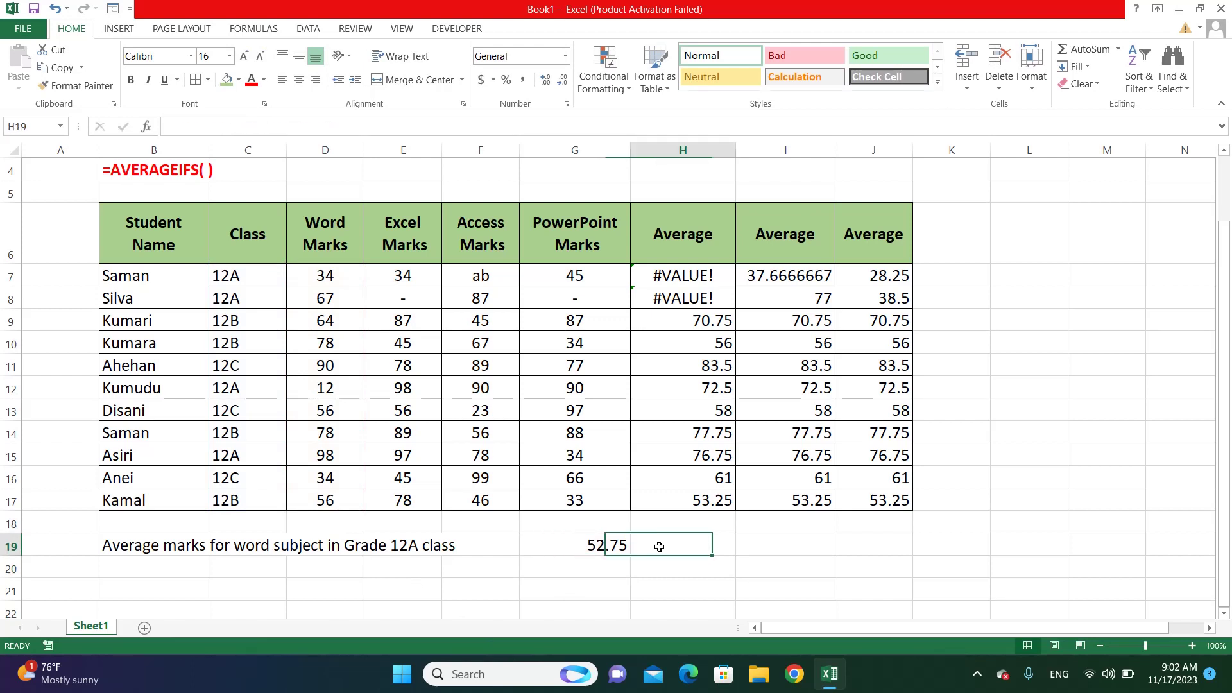
type("=(")
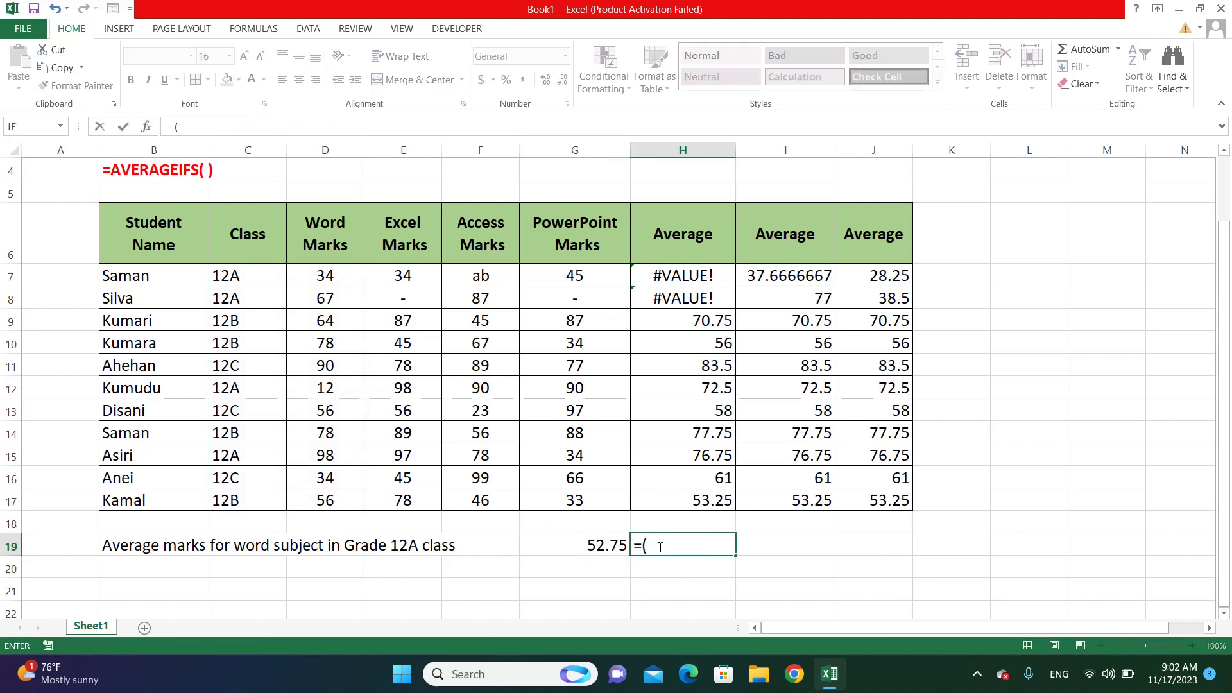
left_click(333, 279)
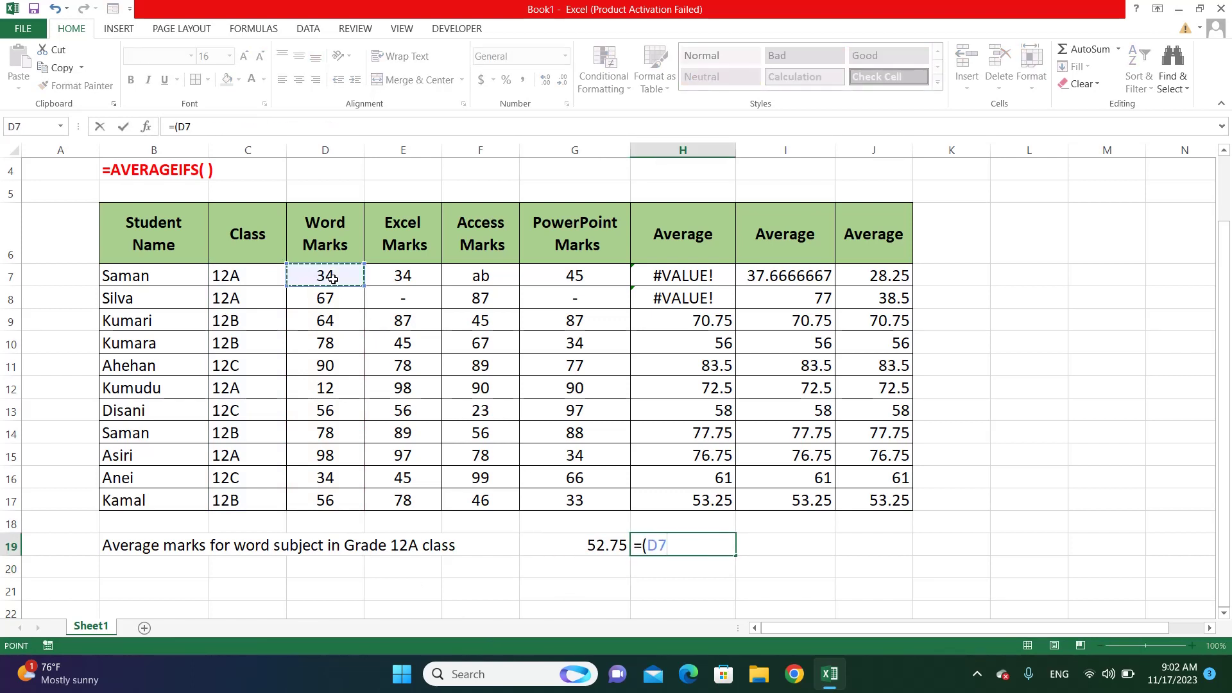
type("+")
left_click(327, 300)
type("+")
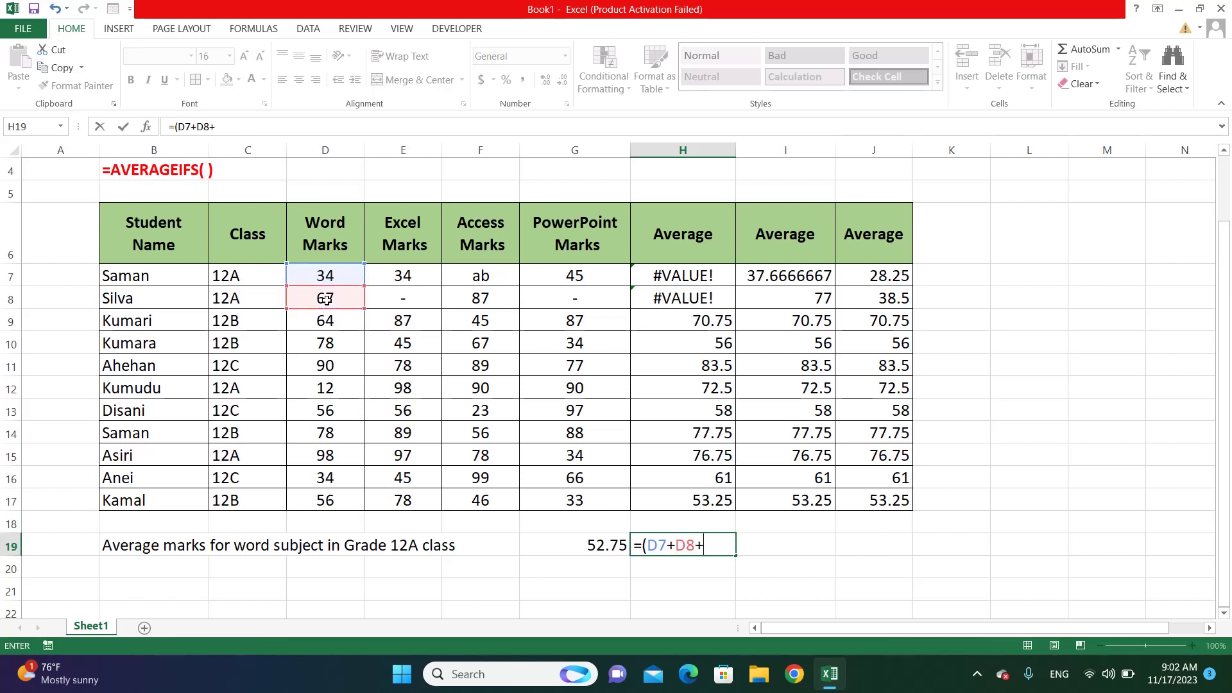
left_click(313, 385)
type("+")
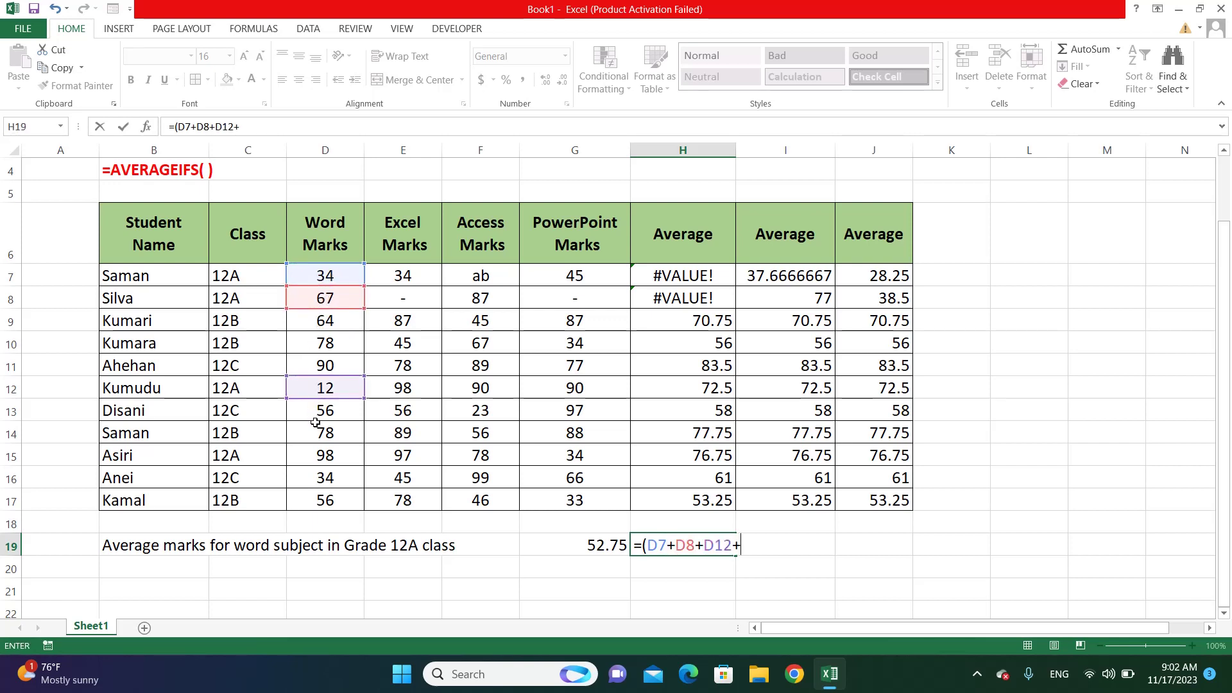
left_click(317, 455)
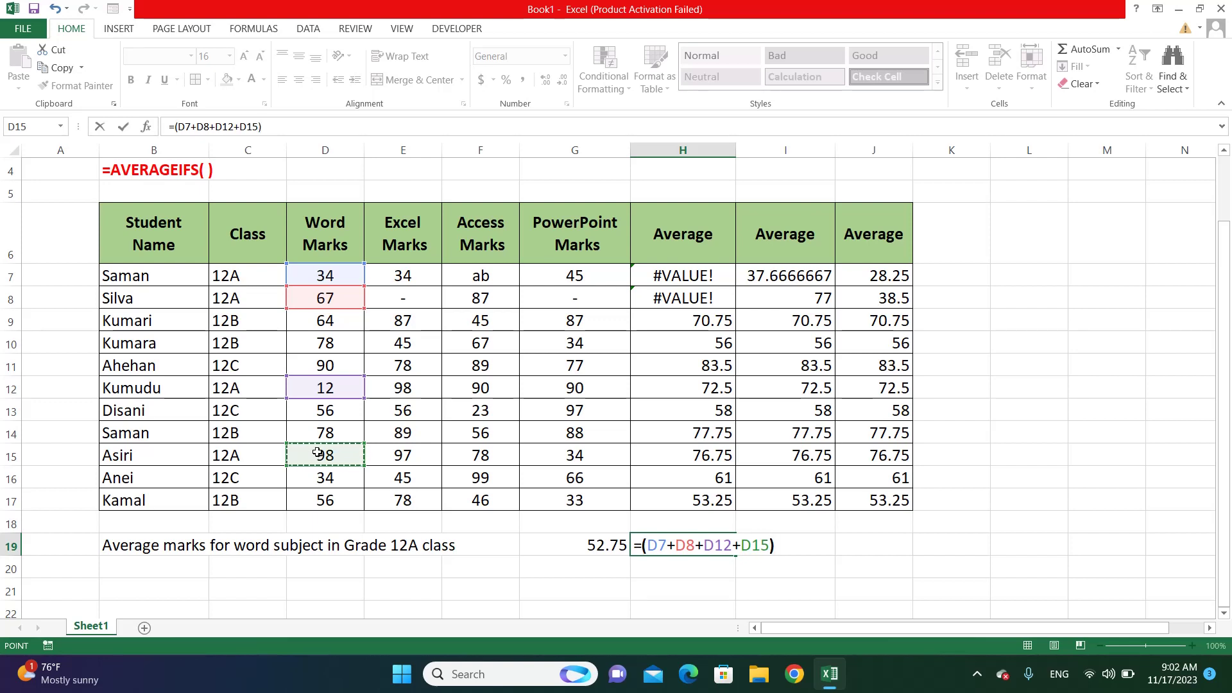
type(")/4")
key("Return")
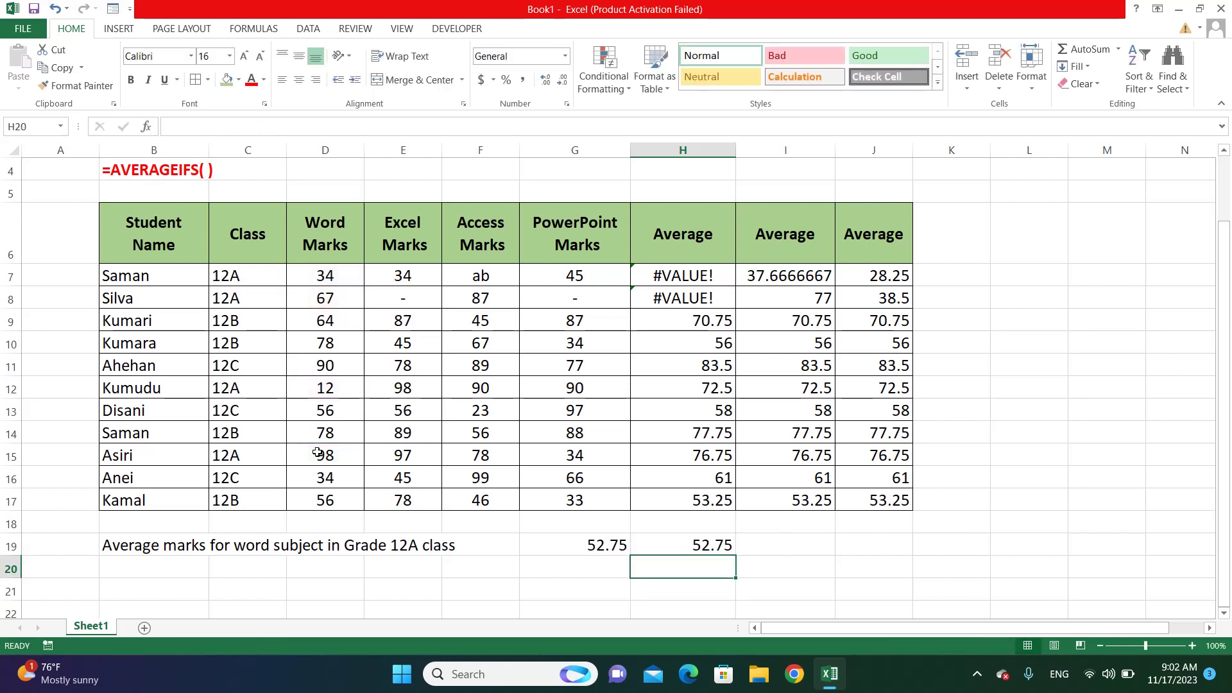
double_click(668, 546)
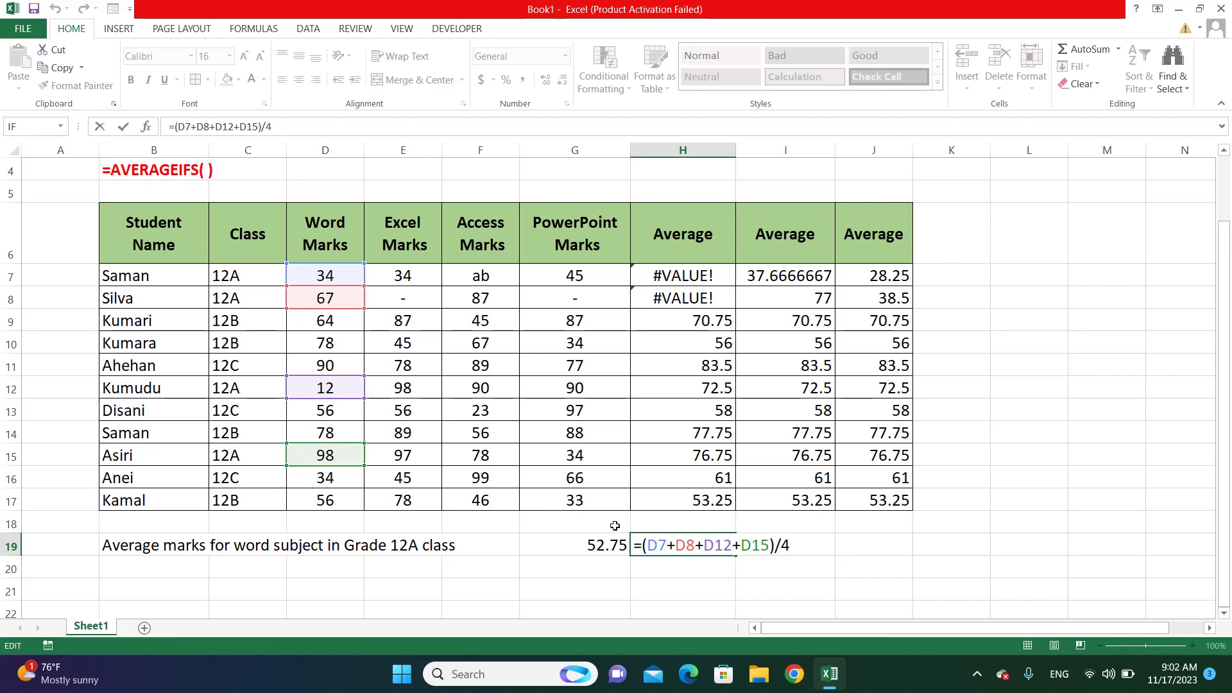
key("Escape")
double_click(599, 543)
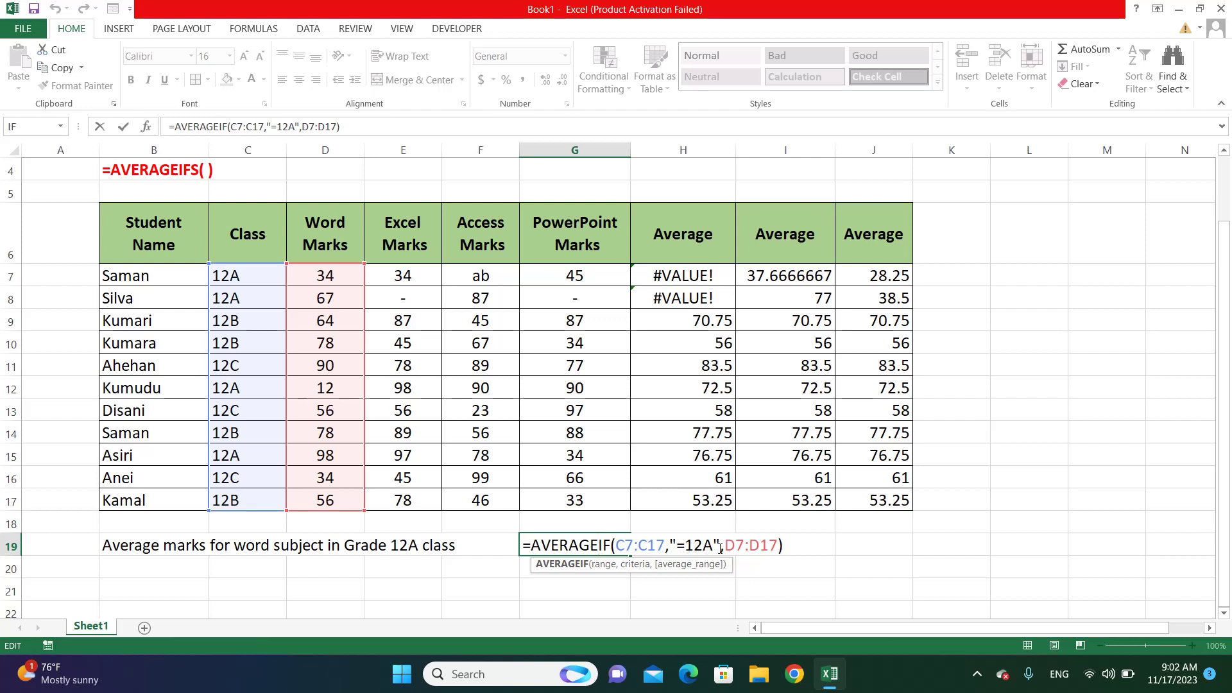
key("Return")
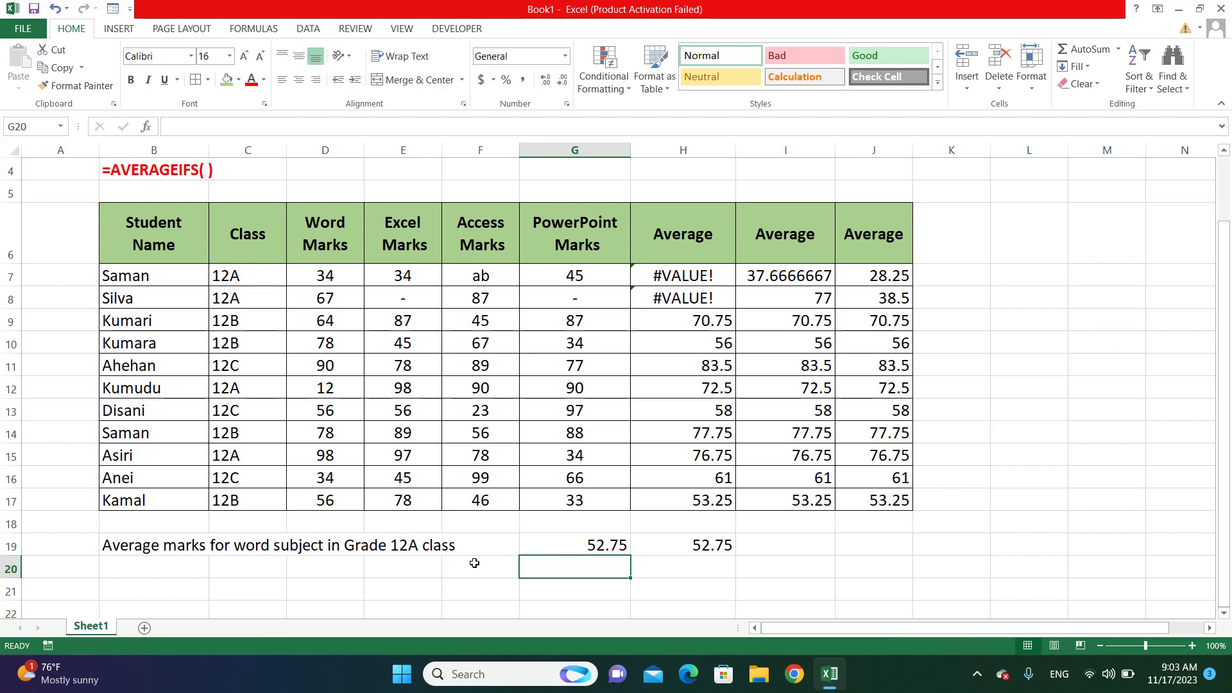
- Replace the ab entry in F7 with an Access mark of 56
left_click(474, 278)
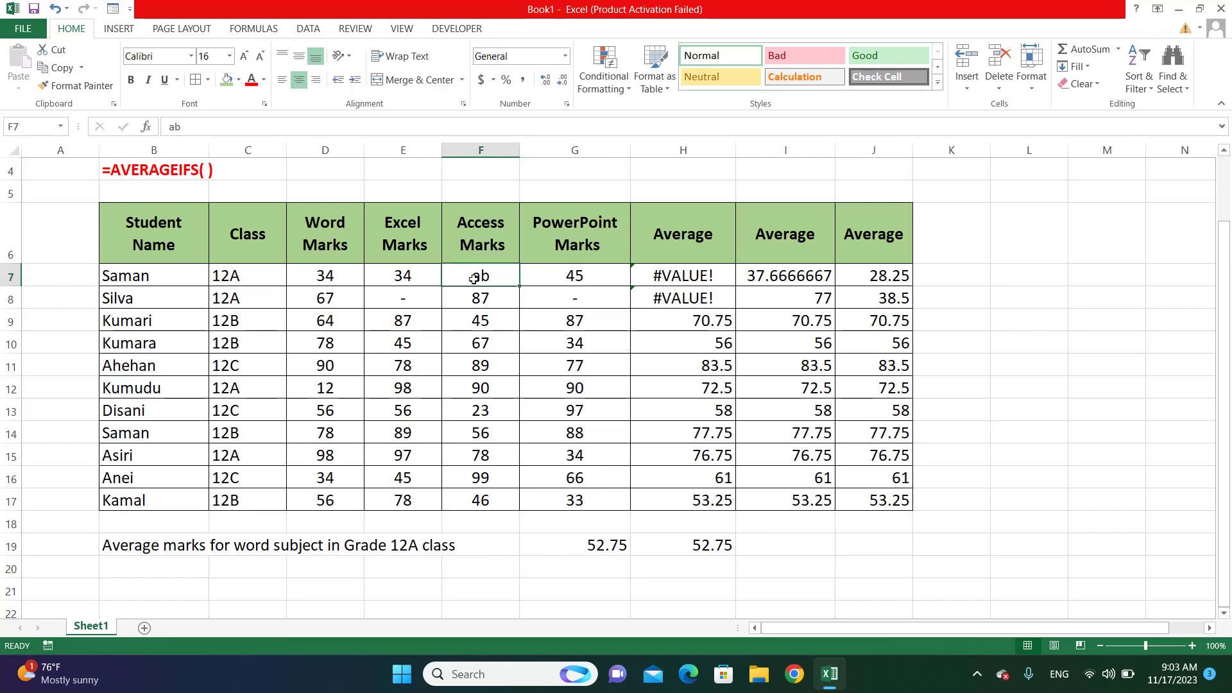
type("56")
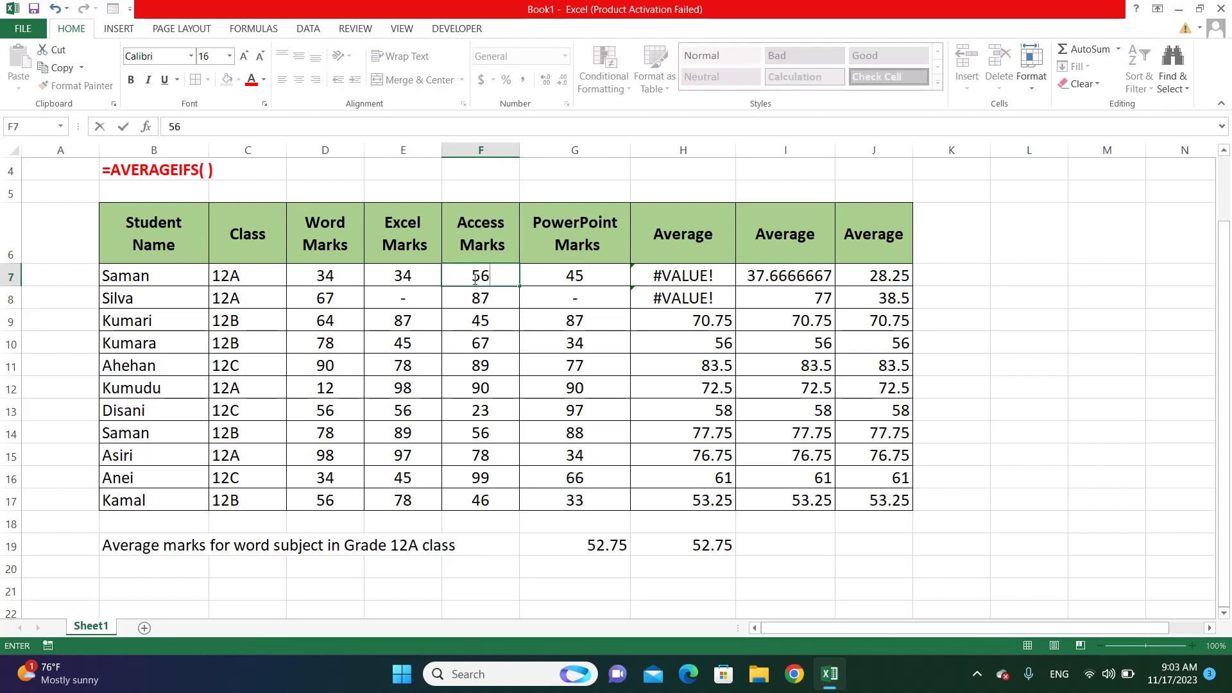
key("Return")
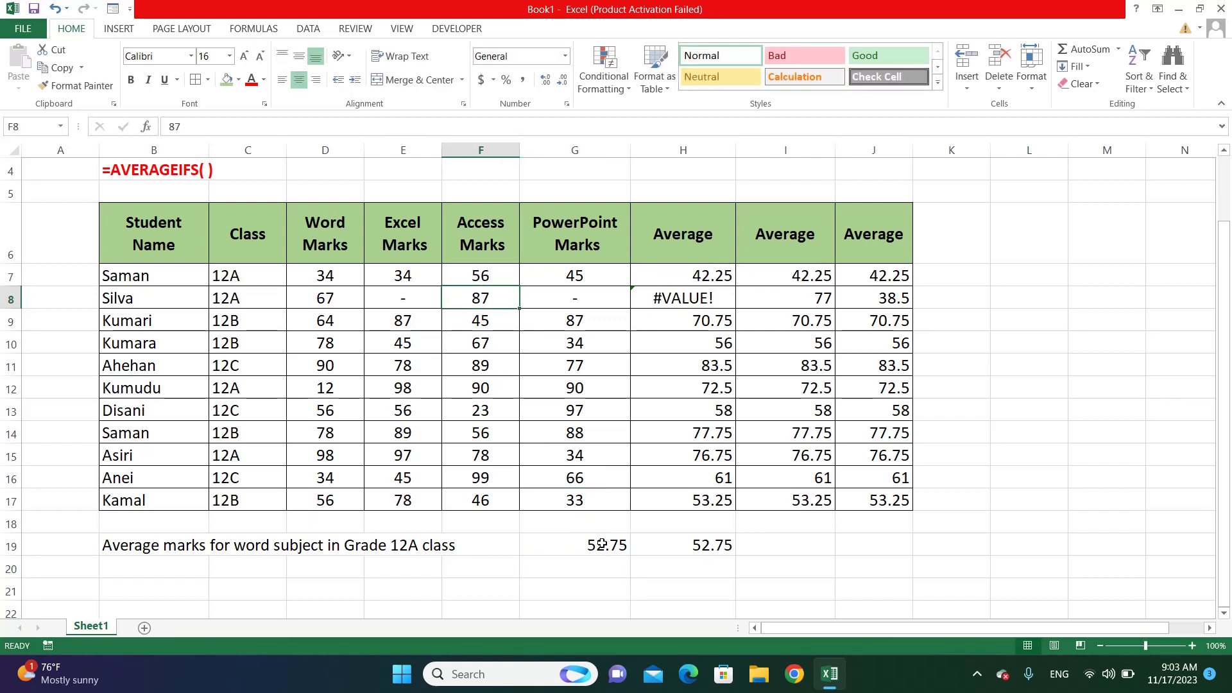
- Calculate in G20 the class 12A average of Access marks of at least 50 with =AVERAGEIFS(F7:F17,C7:C17,"=12A",F7:F17,">=50")
left_click(566, 569)
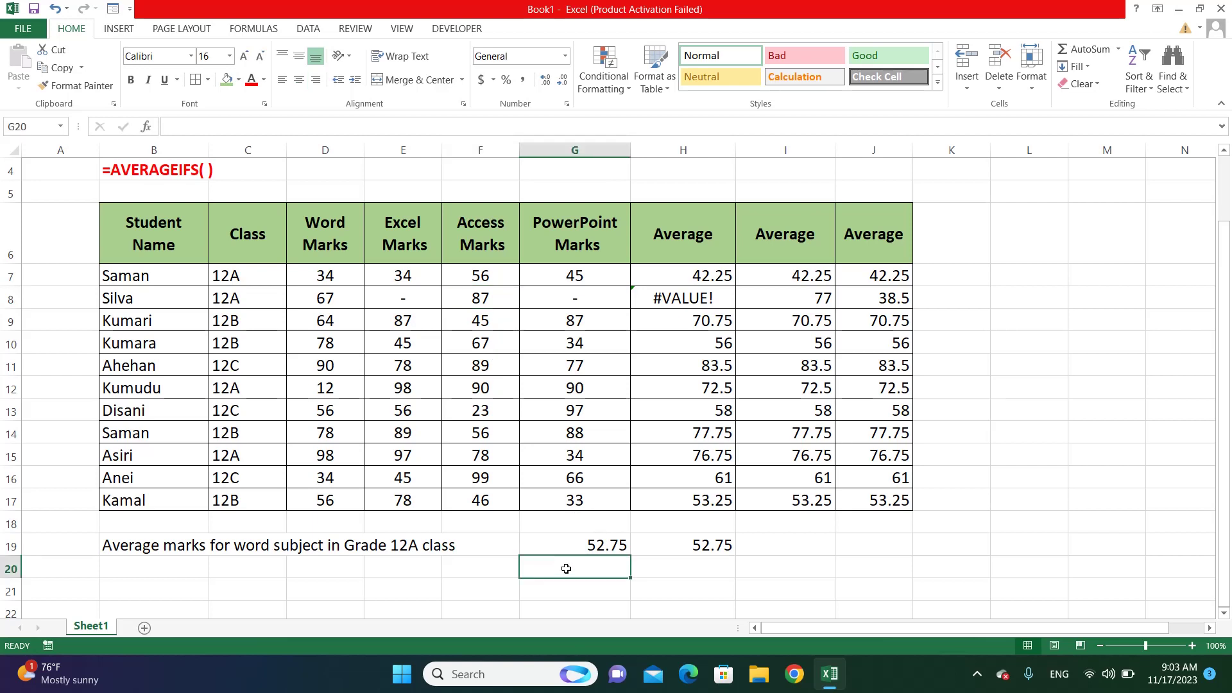
type("=")
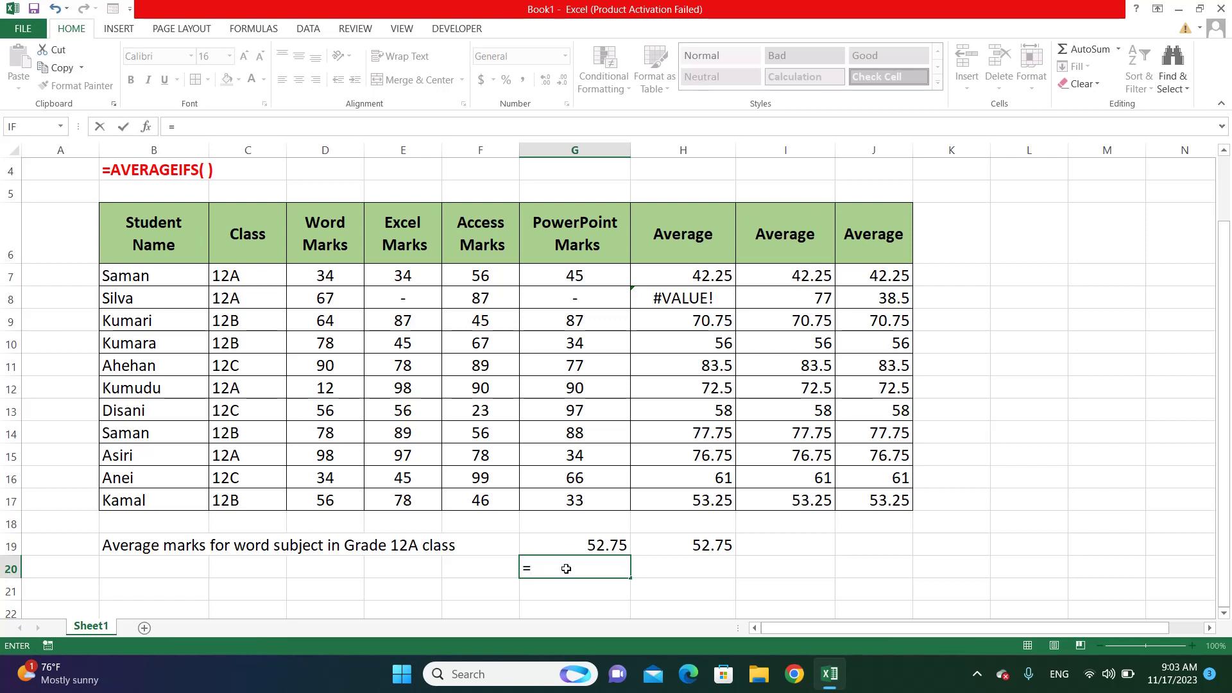
type("averag")
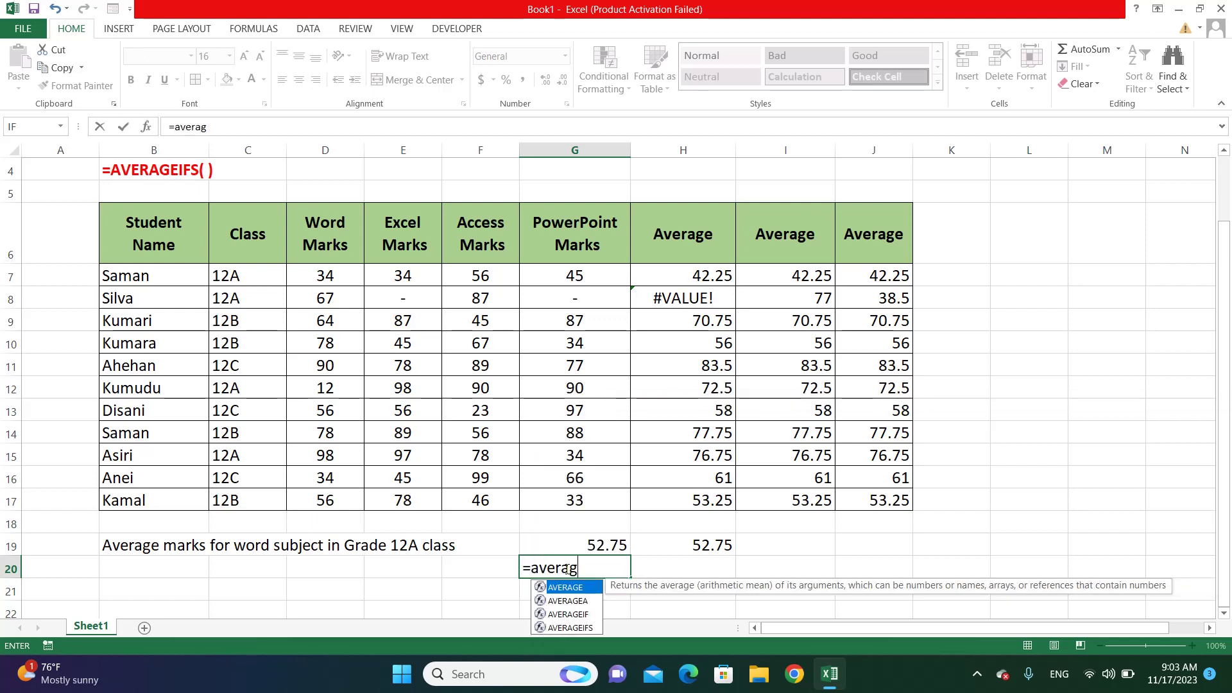
type("eifs")
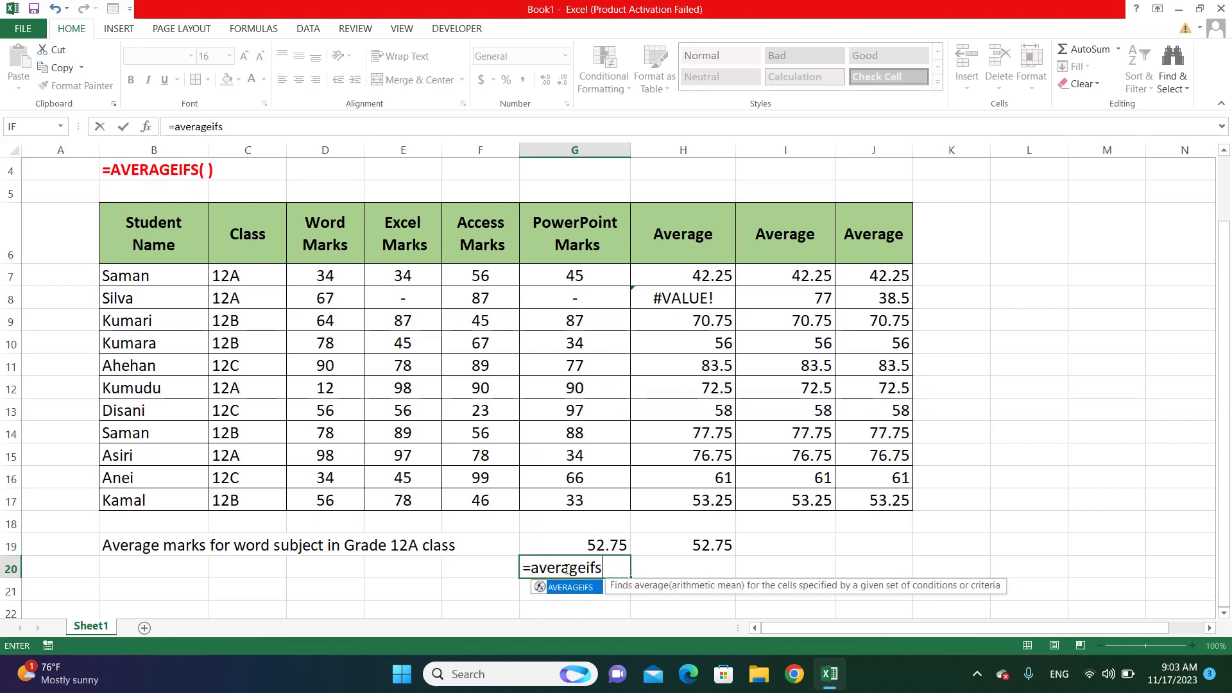
type("(")
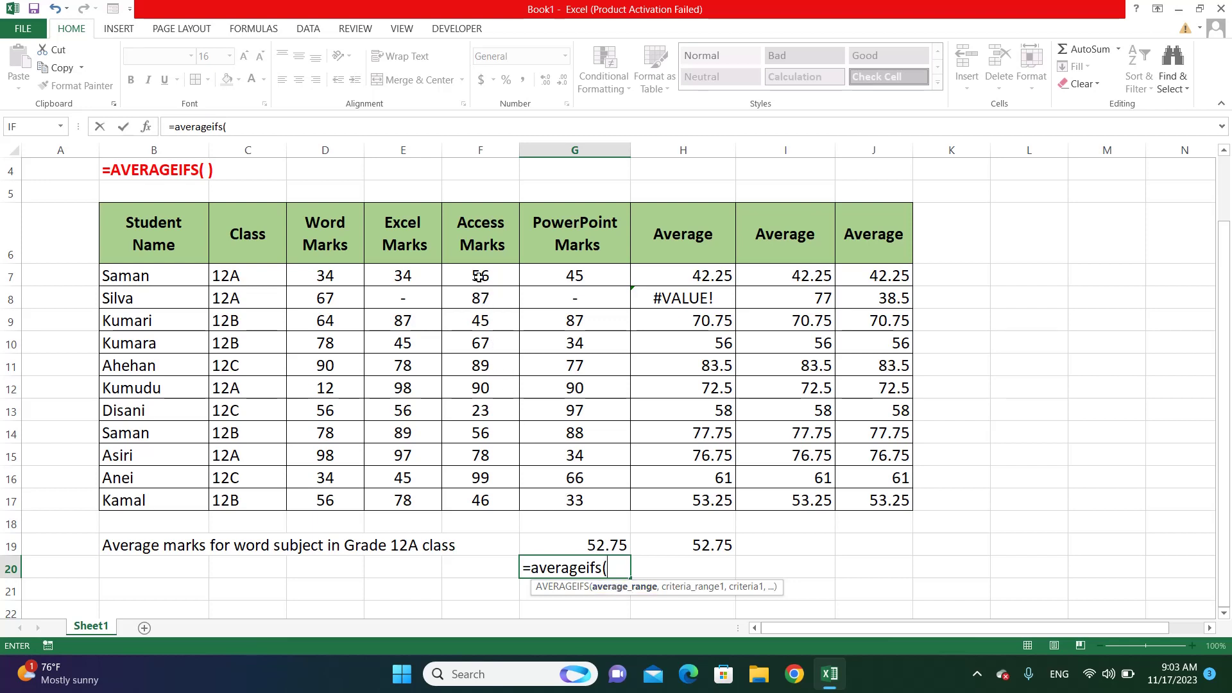
left_click_drag(478, 277, 477, 498)
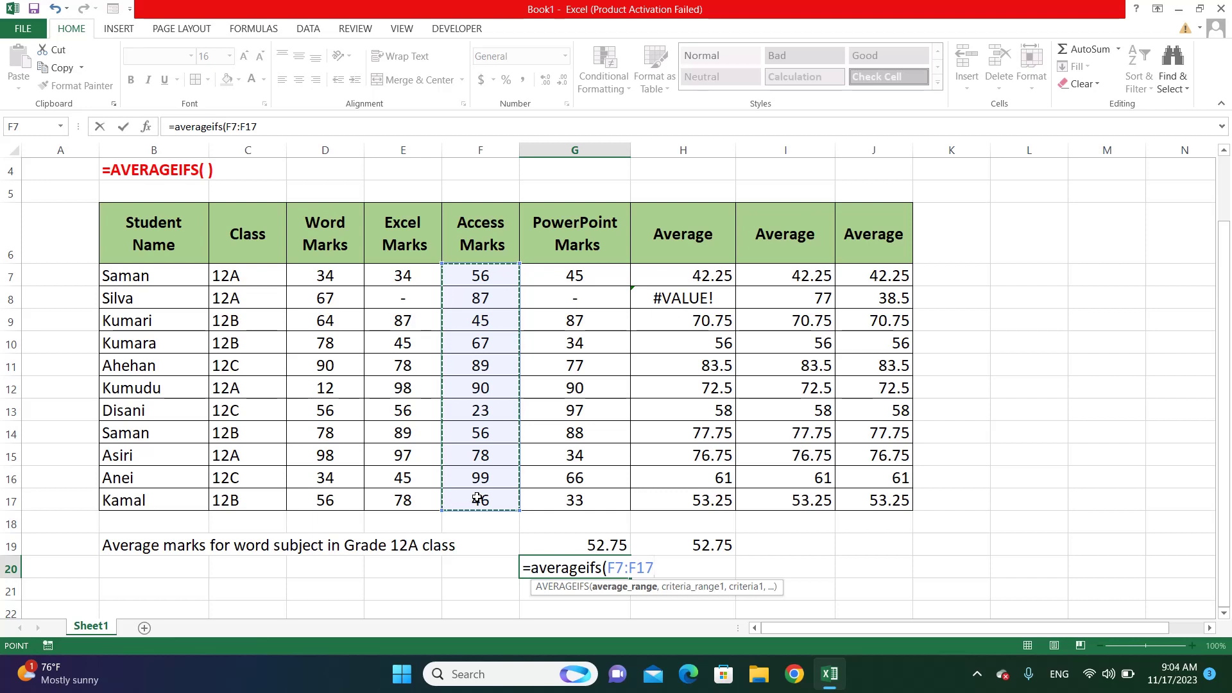
type(",")
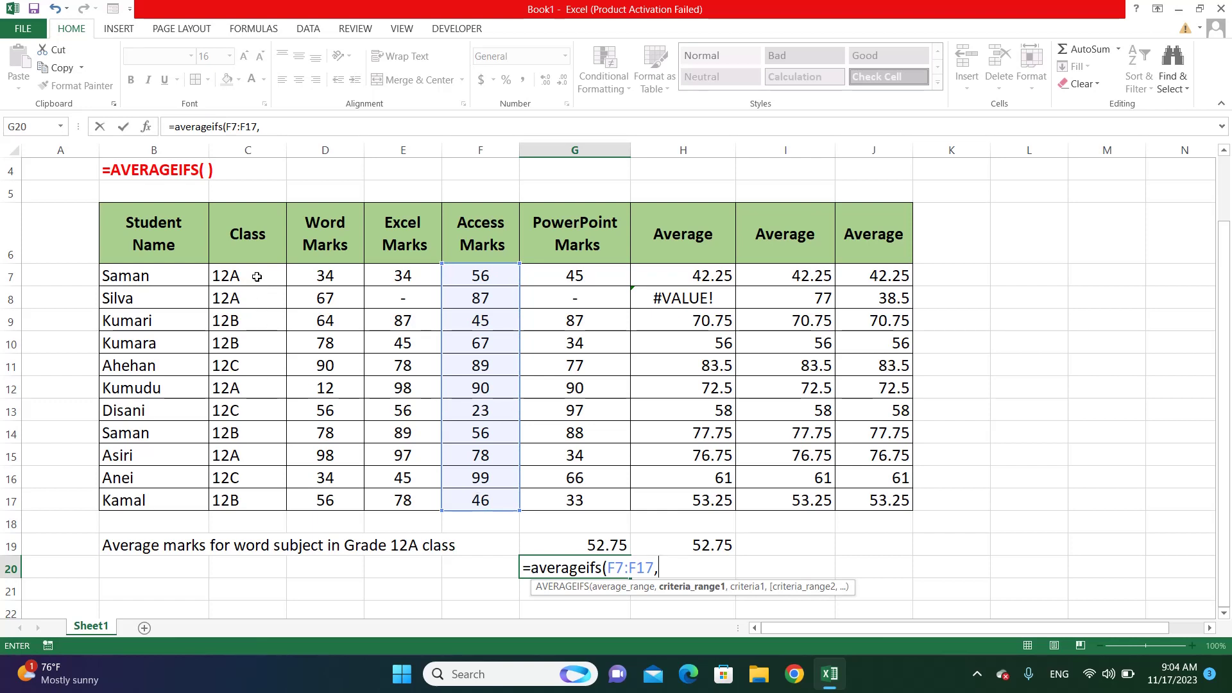
left_click_drag(257, 276, 236, 499)
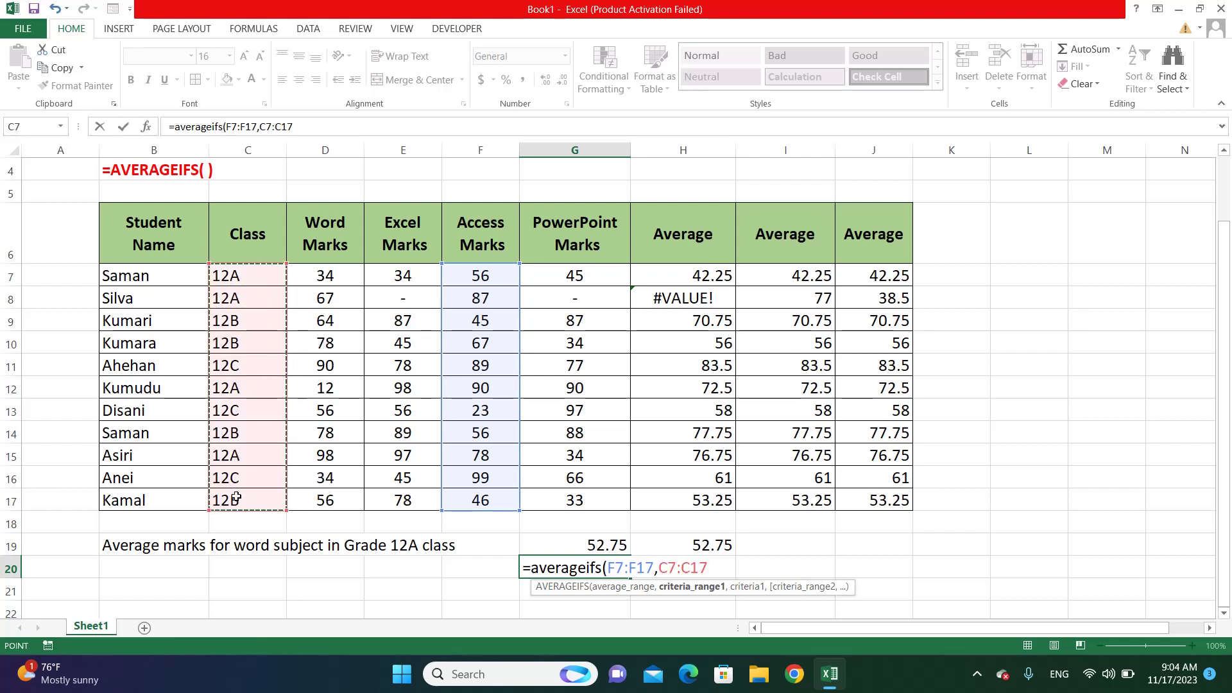
type(",\"=")
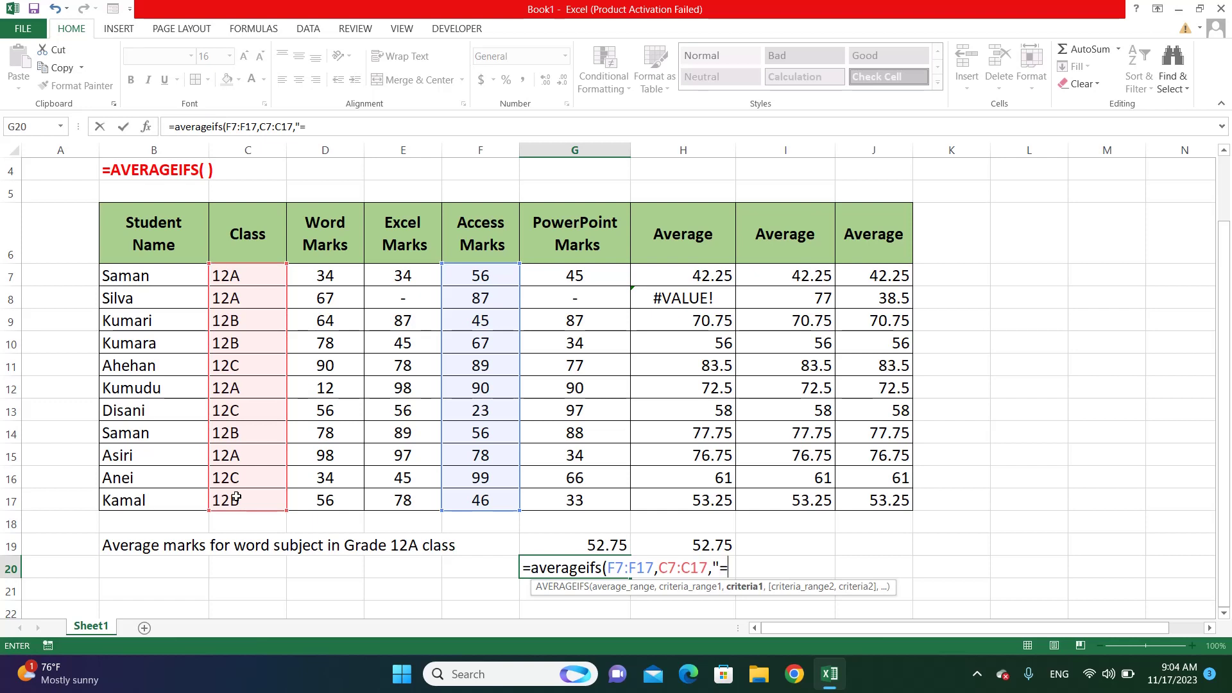
type("12A\",")
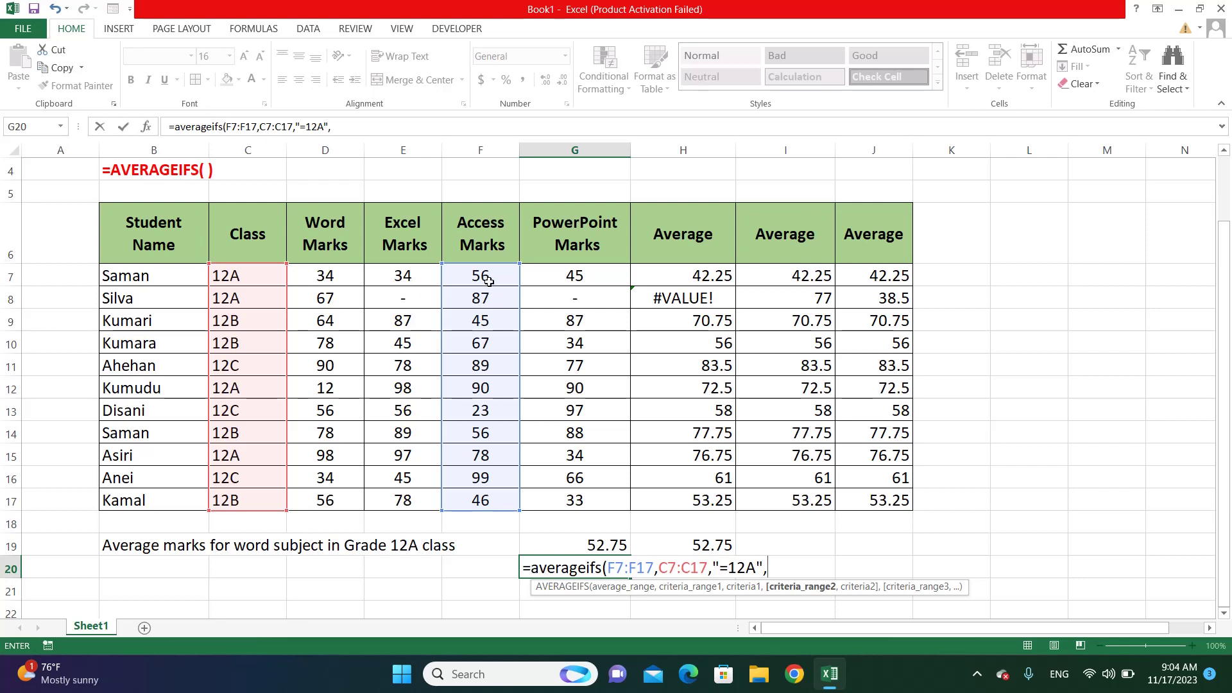
left_click_drag(489, 281, 475, 500)
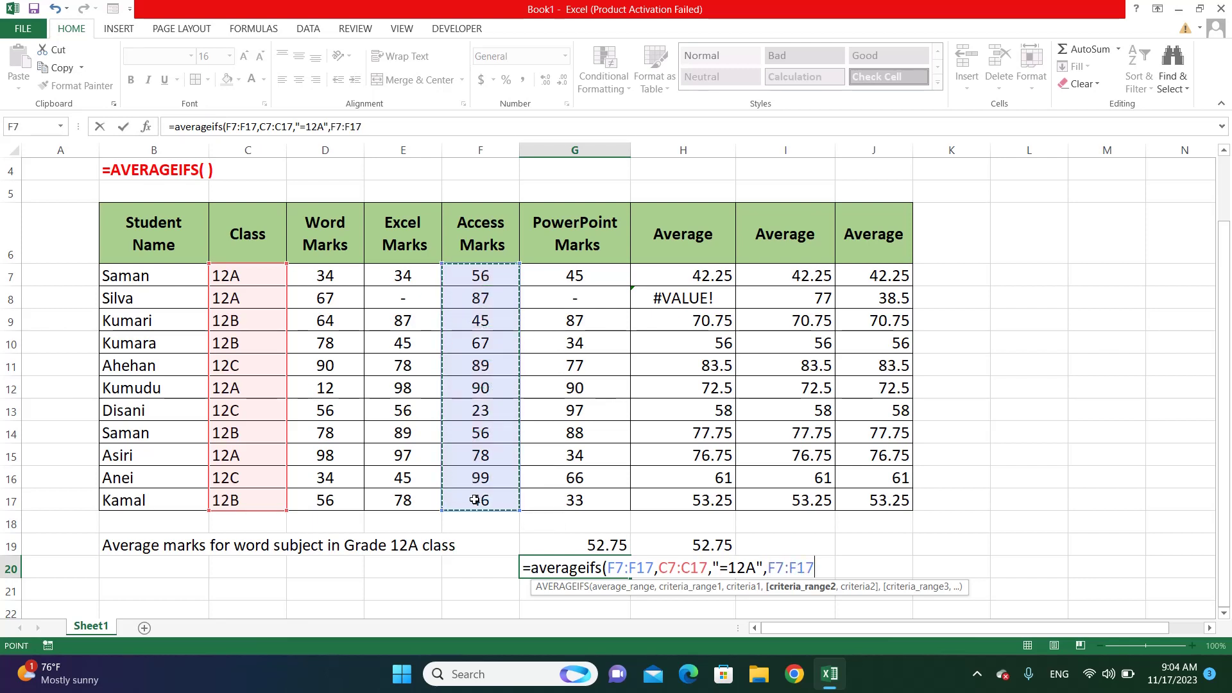
type(",")
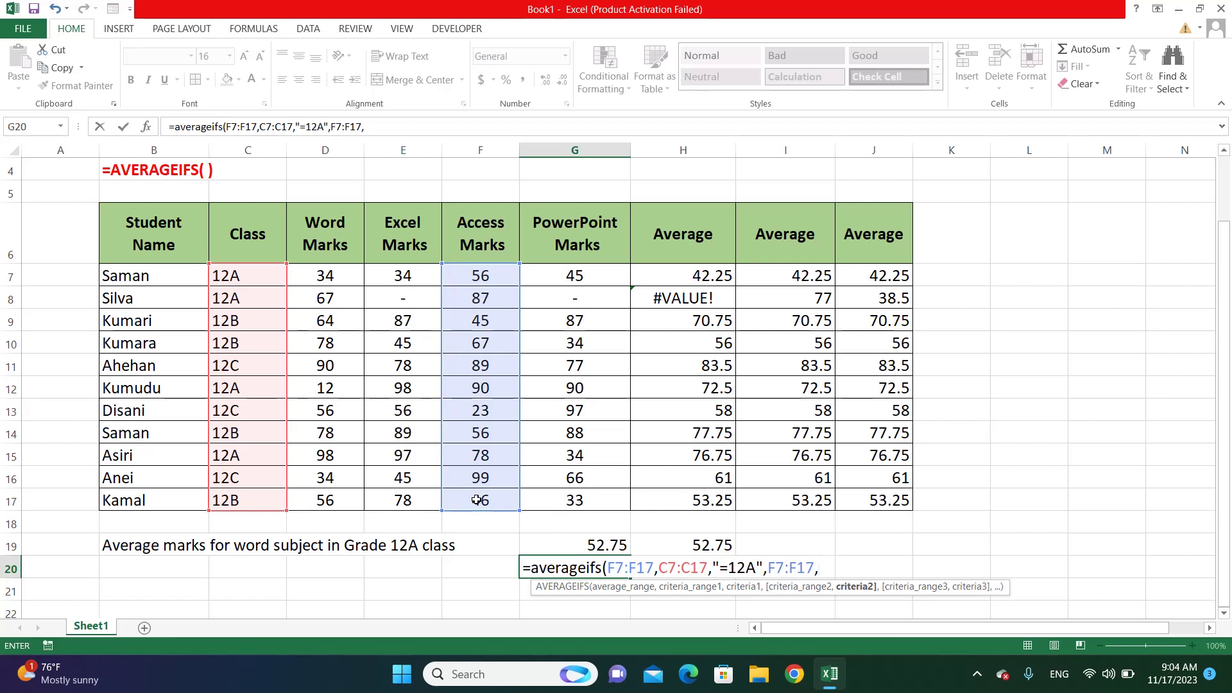
type("\">=50\")")
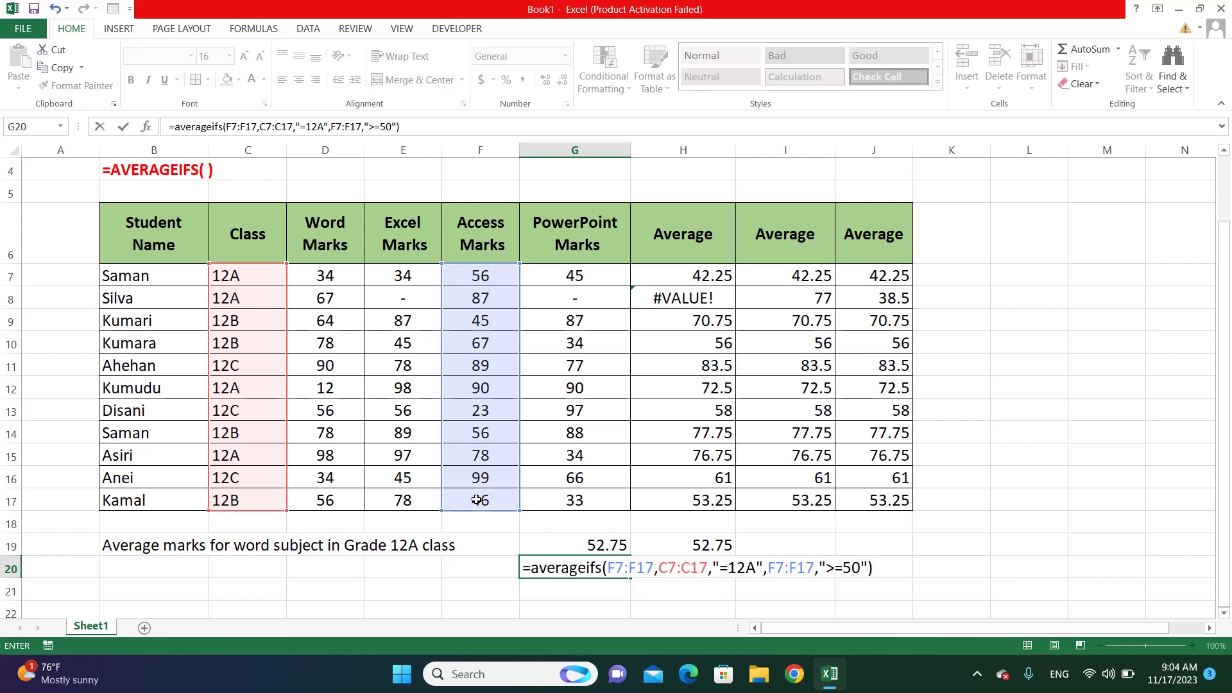
key("Return")
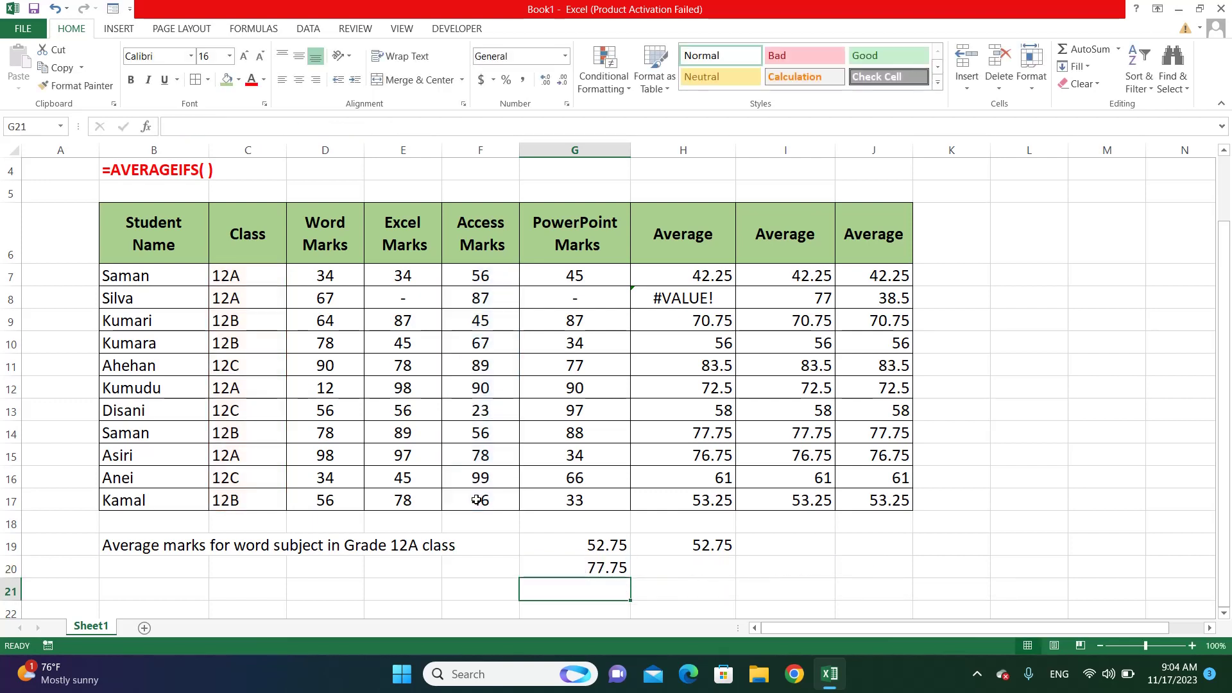
- Cross-check the 12A Access average in H20 with the manual formula =(F7+F8+F12+F15)/4
left_click(678, 565)
type("=")
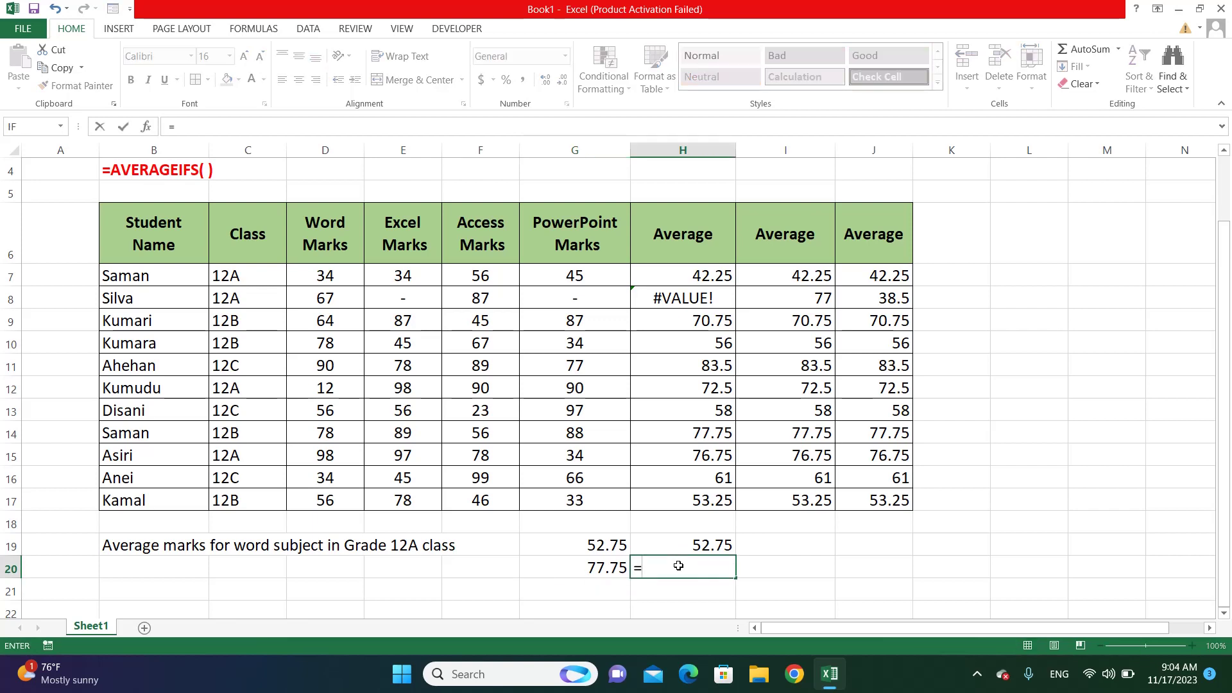
type("(")
left_click(495, 279)
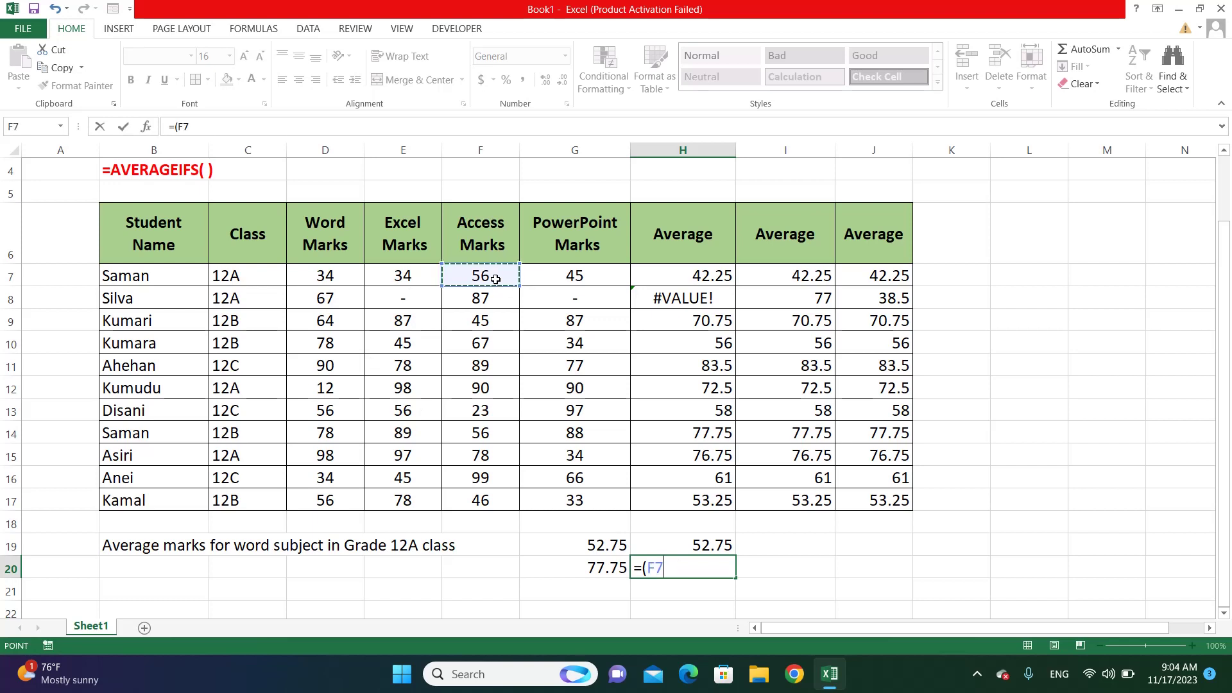
type("+")
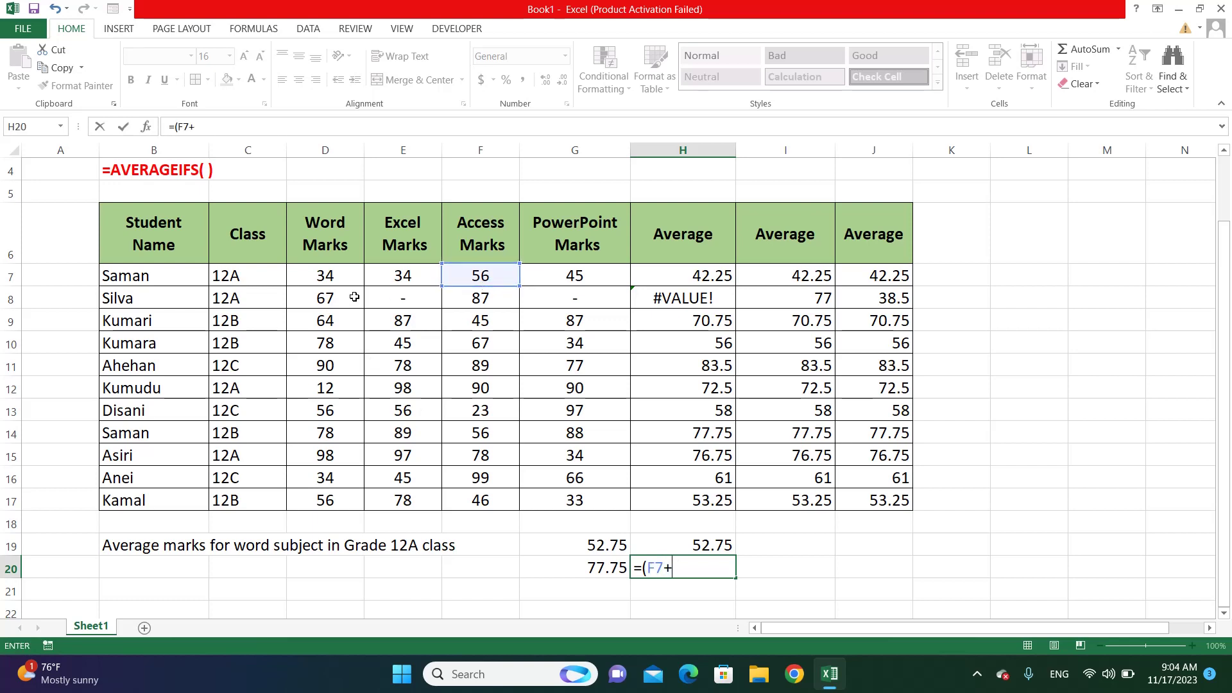
left_click(466, 299)
type("+")
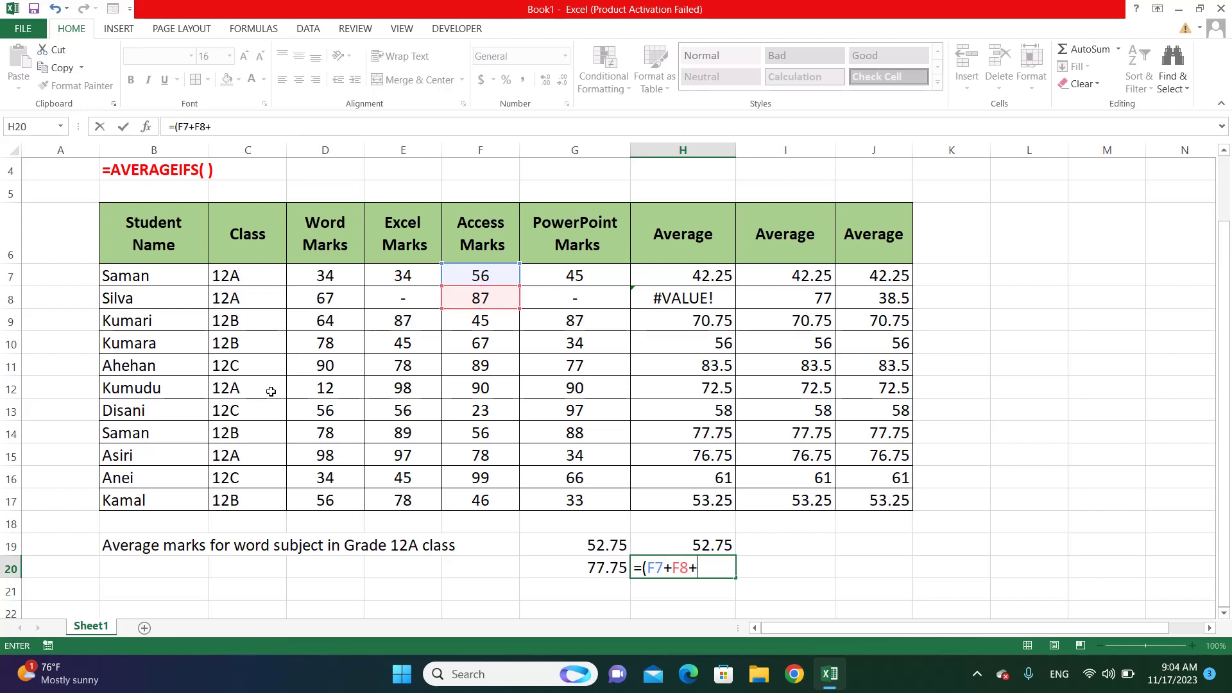
left_click(460, 391)
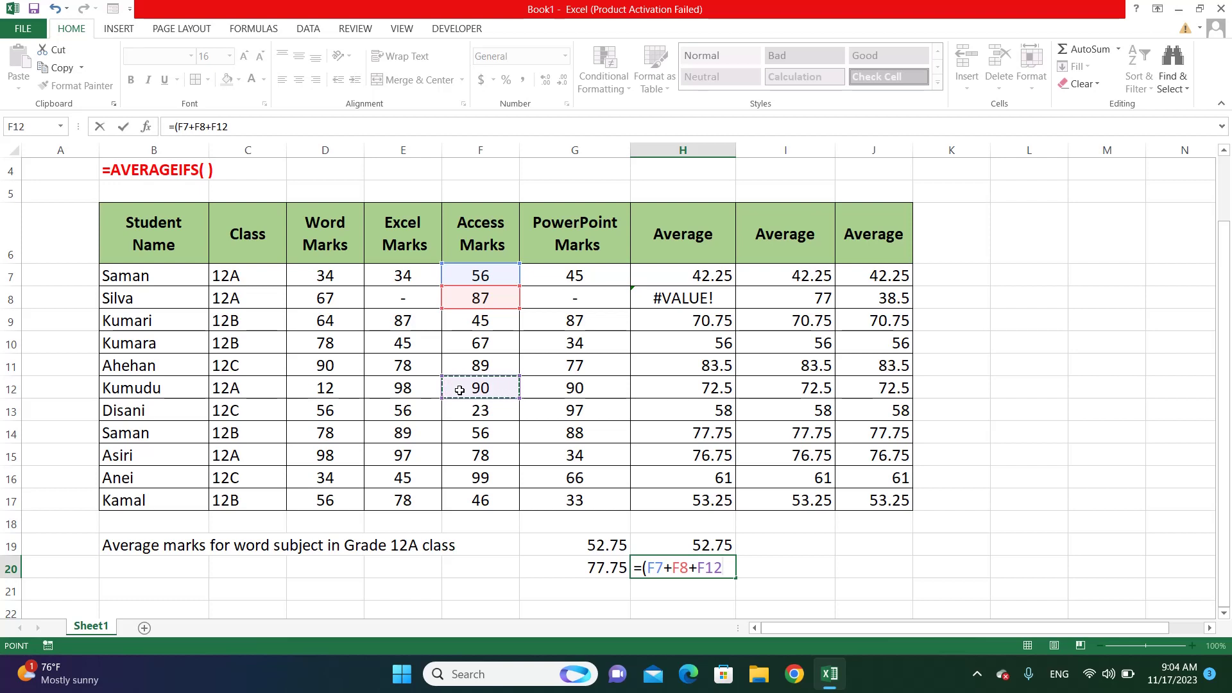
type("+")
left_click(455, 457)
type(")/4")
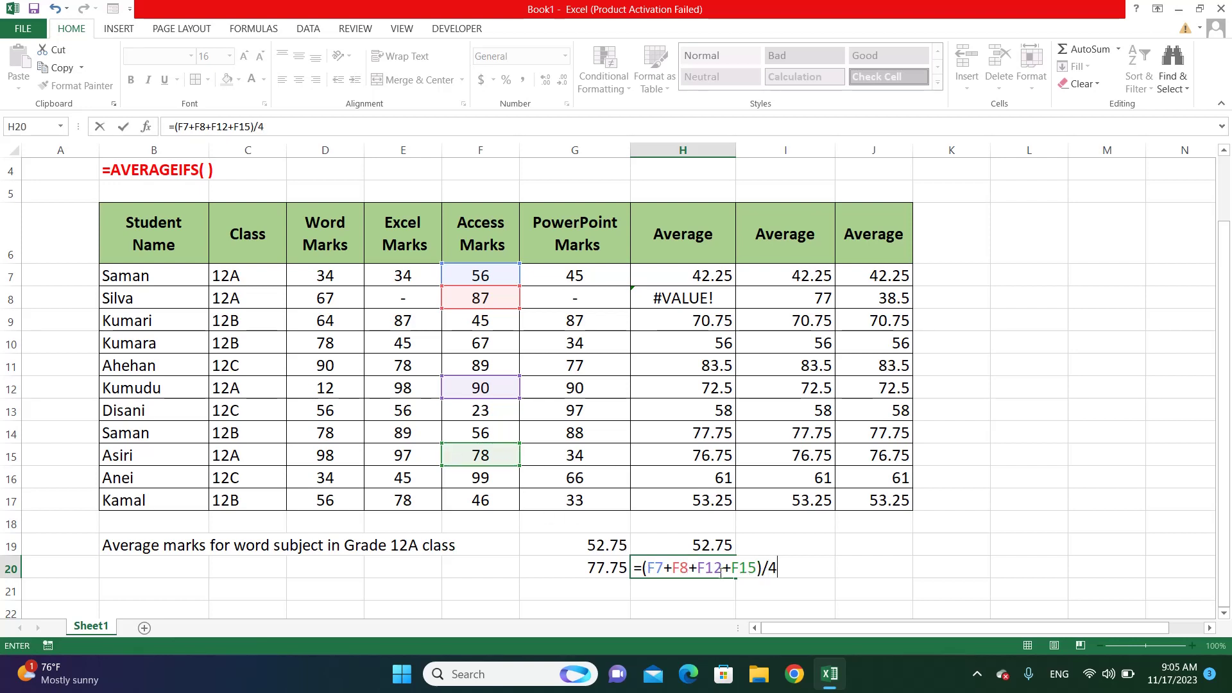
key("Return")
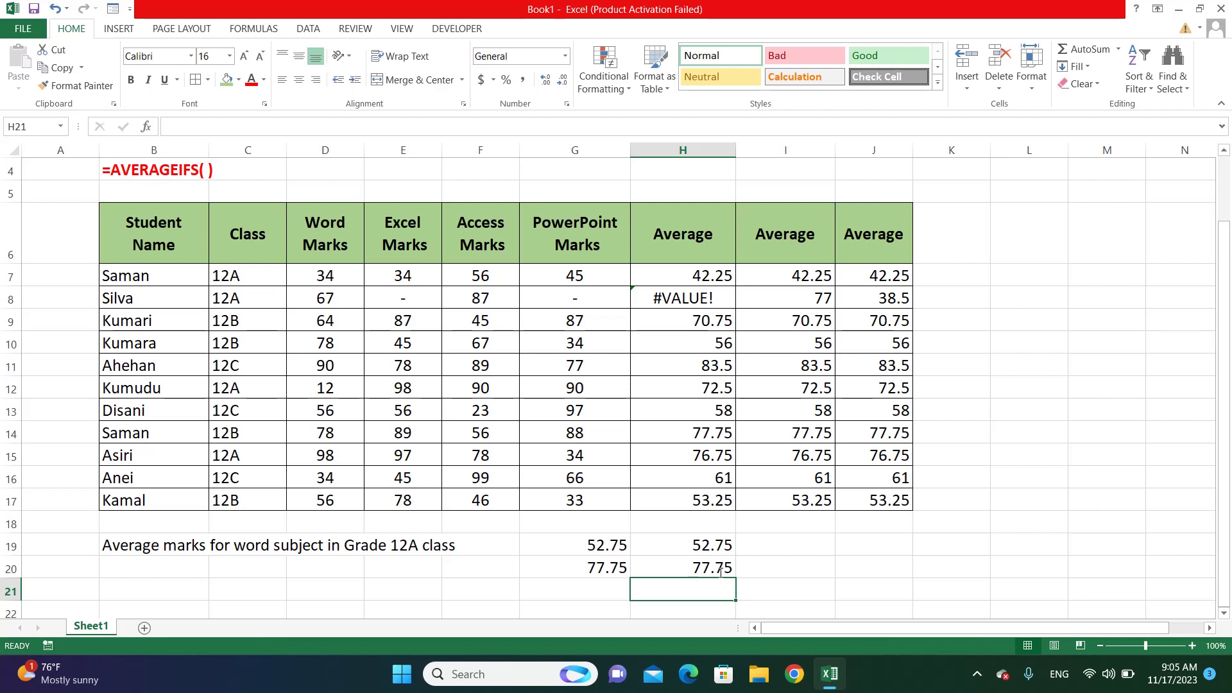
left_click(720, 572)
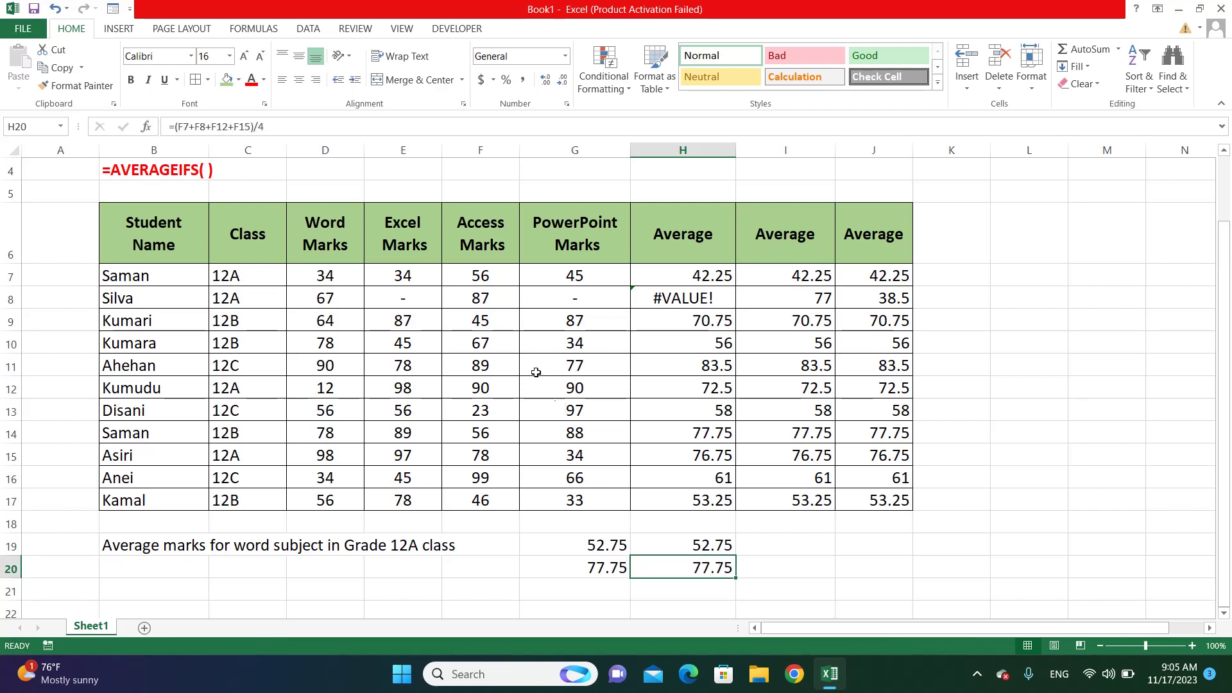
- Change the Access mark in F7 to 40 so it falls below the 50-mark criterion
left_click(482, 279)
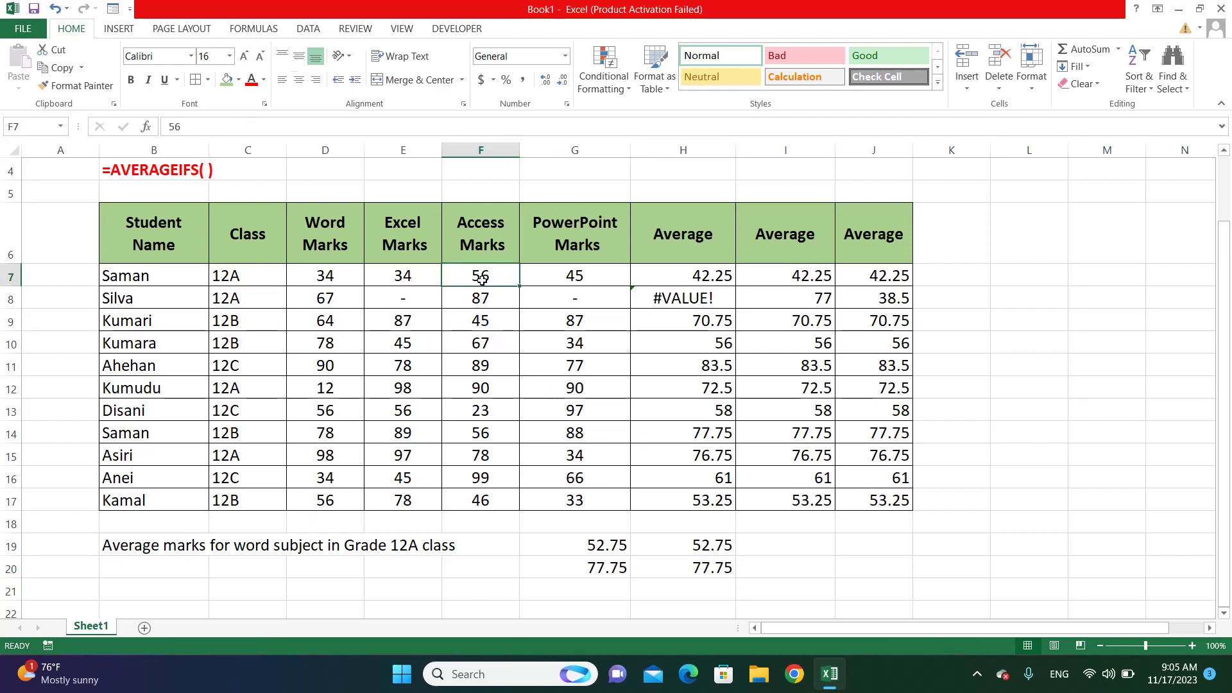
type("40")
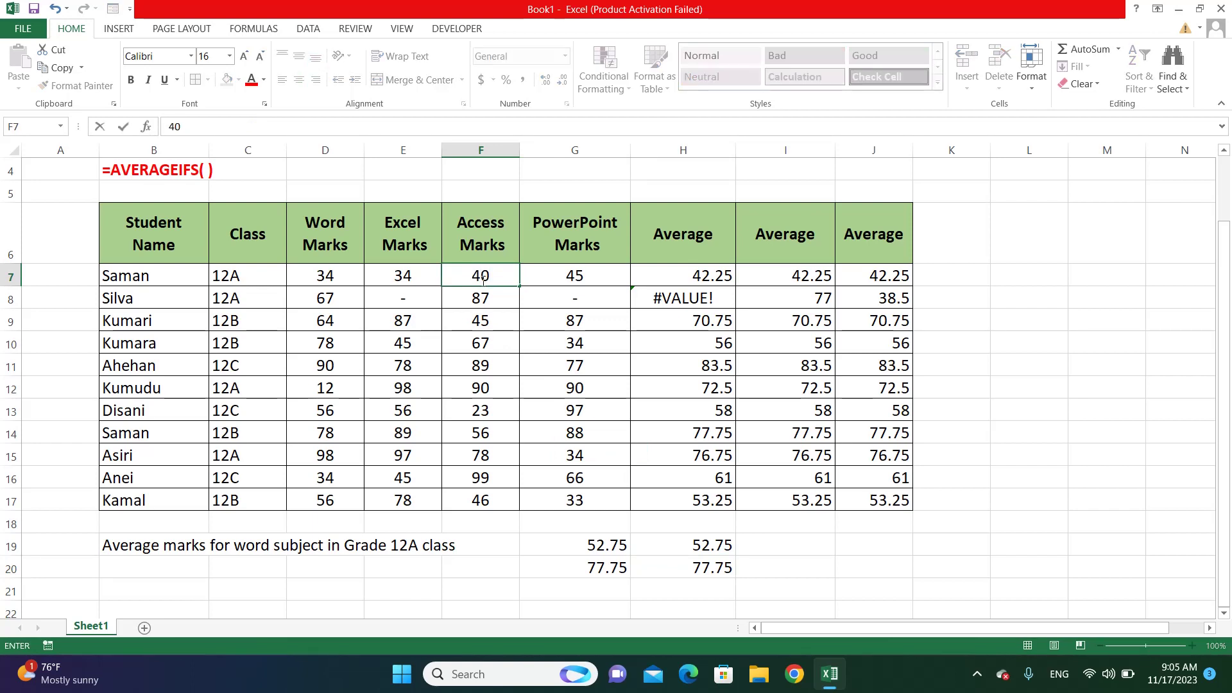
key("Return")
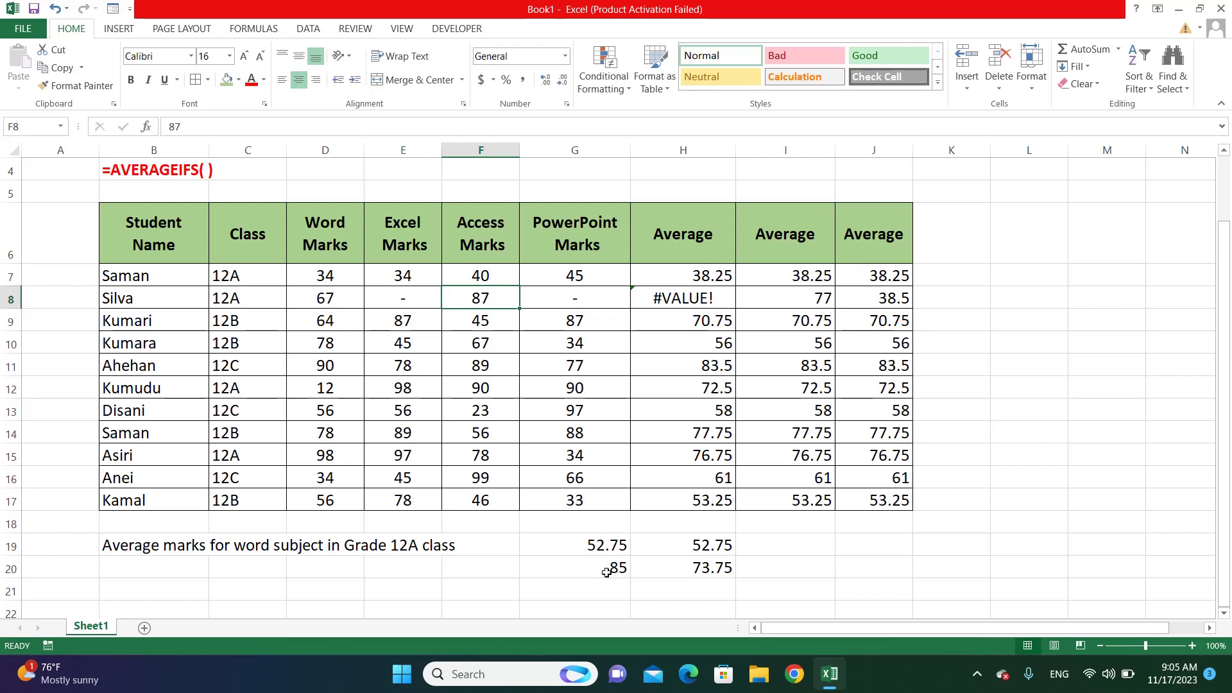
- Edit the manual average in H20 to leave out F7 and divide by three, giving =(F8+F12+F15)/3
double_click(660, 566)
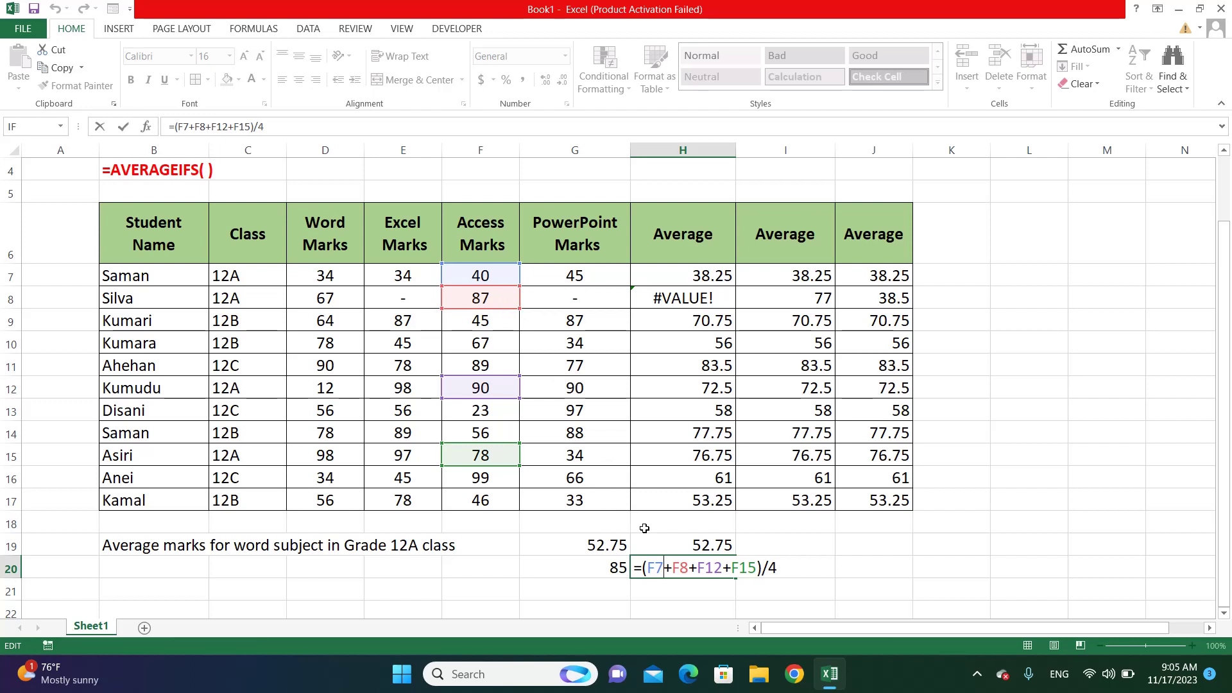
left_click(672, 568)
key("shift+Left")
key("shift+Left")
key("shift+Left")
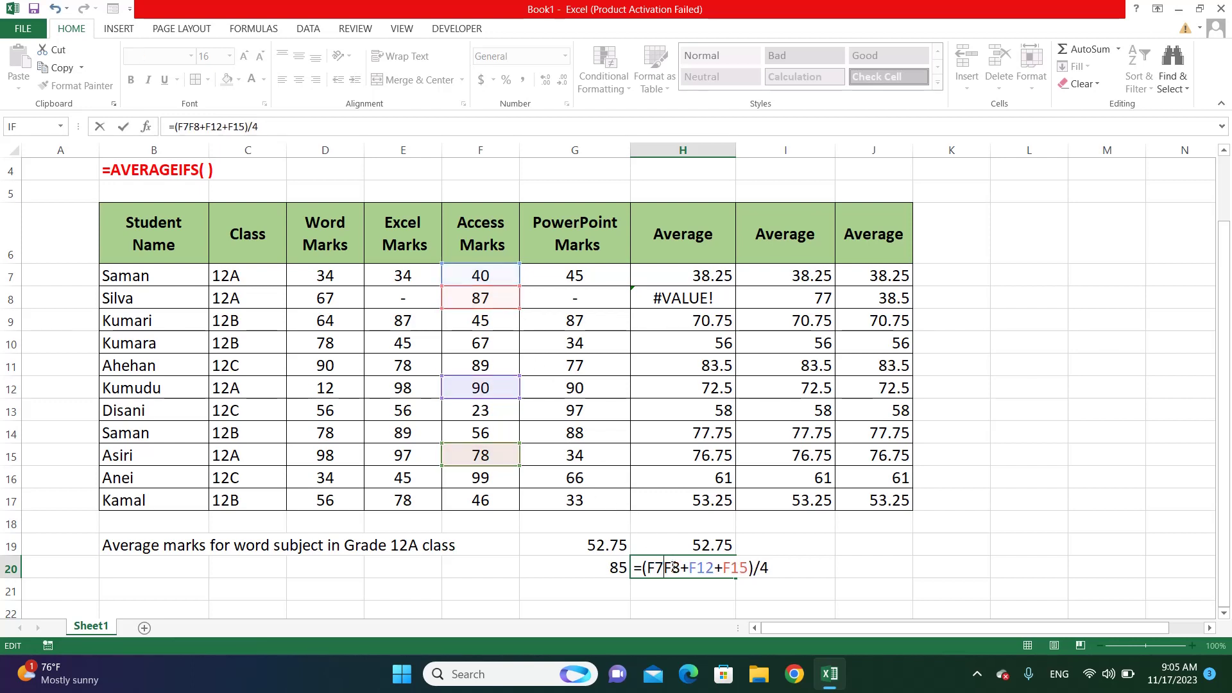
key("BackSpace")
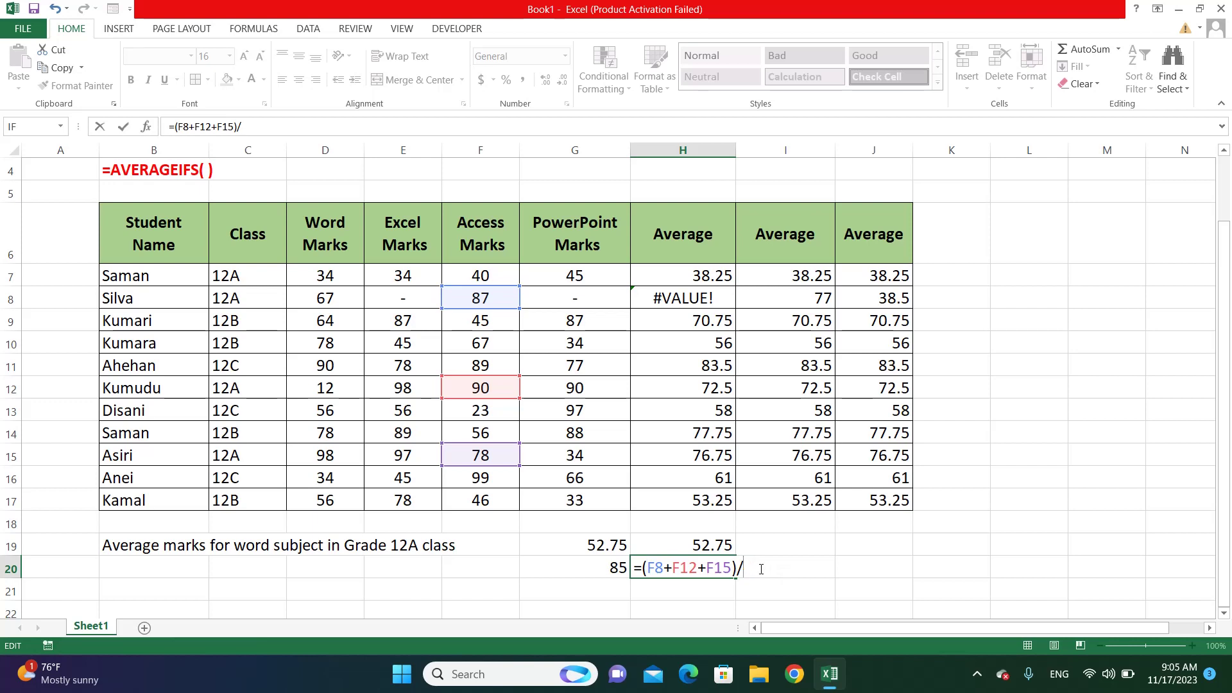
type("3")
key("Return")
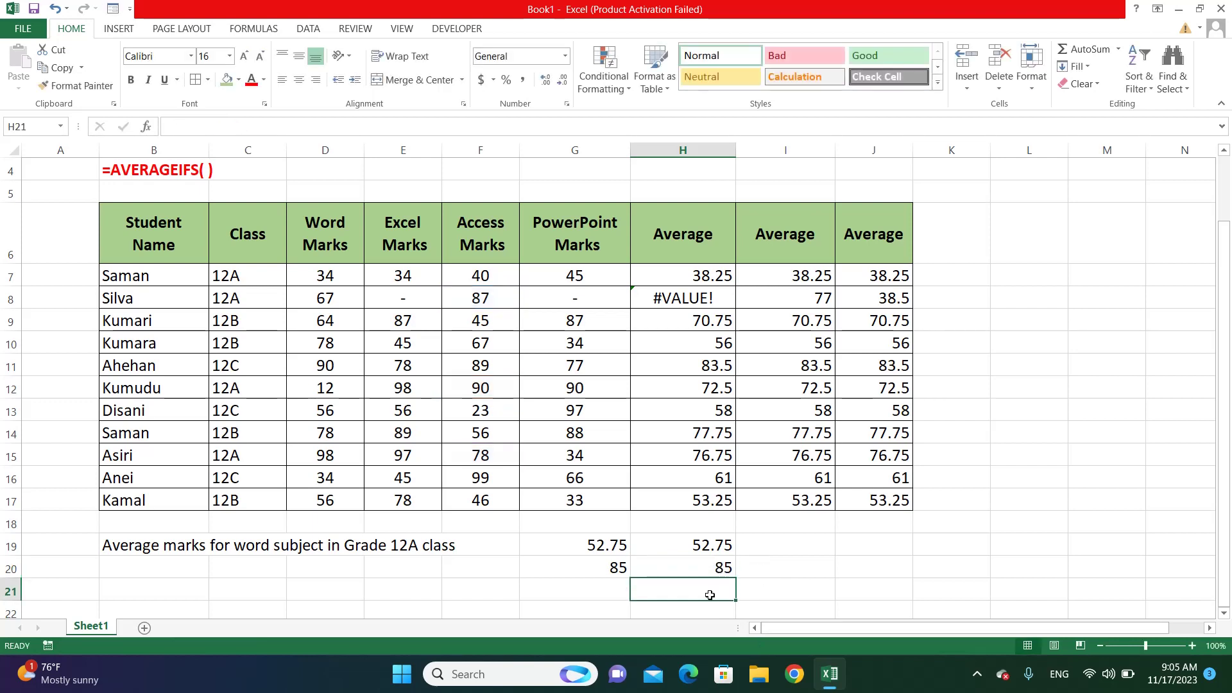
- Review the manual formula in H20 and each range and criterion of the AVERAGEIFS formula in G20, leaving both formulas as they are
double_click(699, 570)
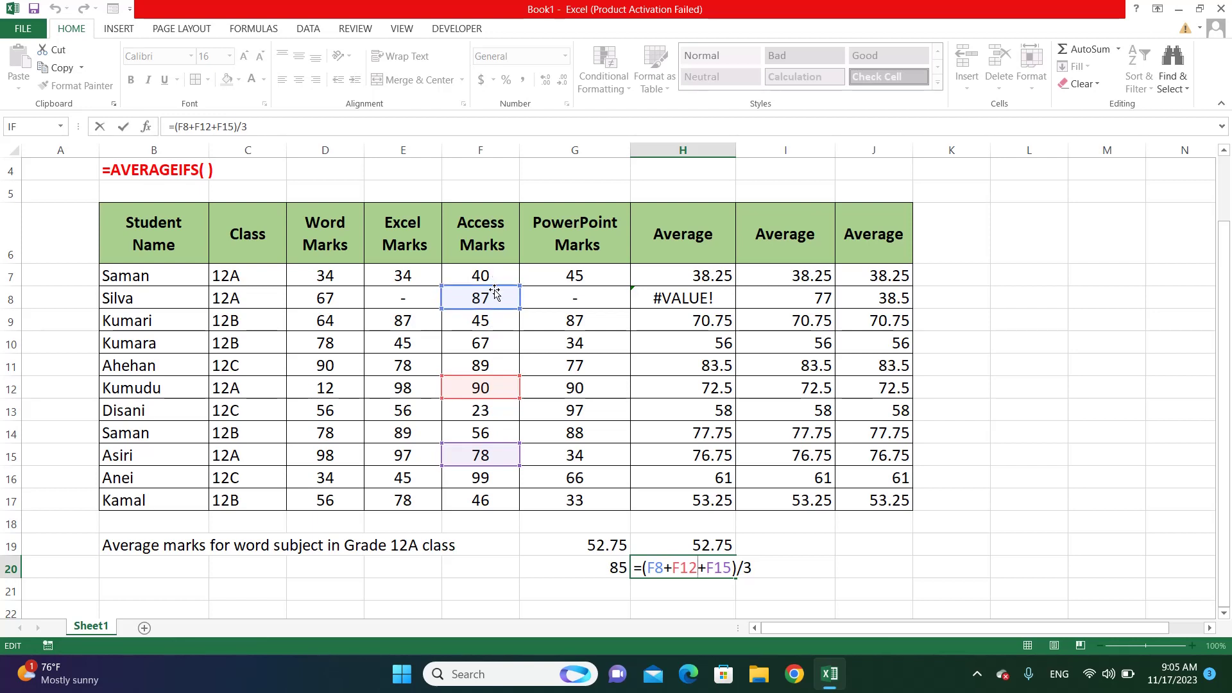
key("Escape")
double_click(589, 565)
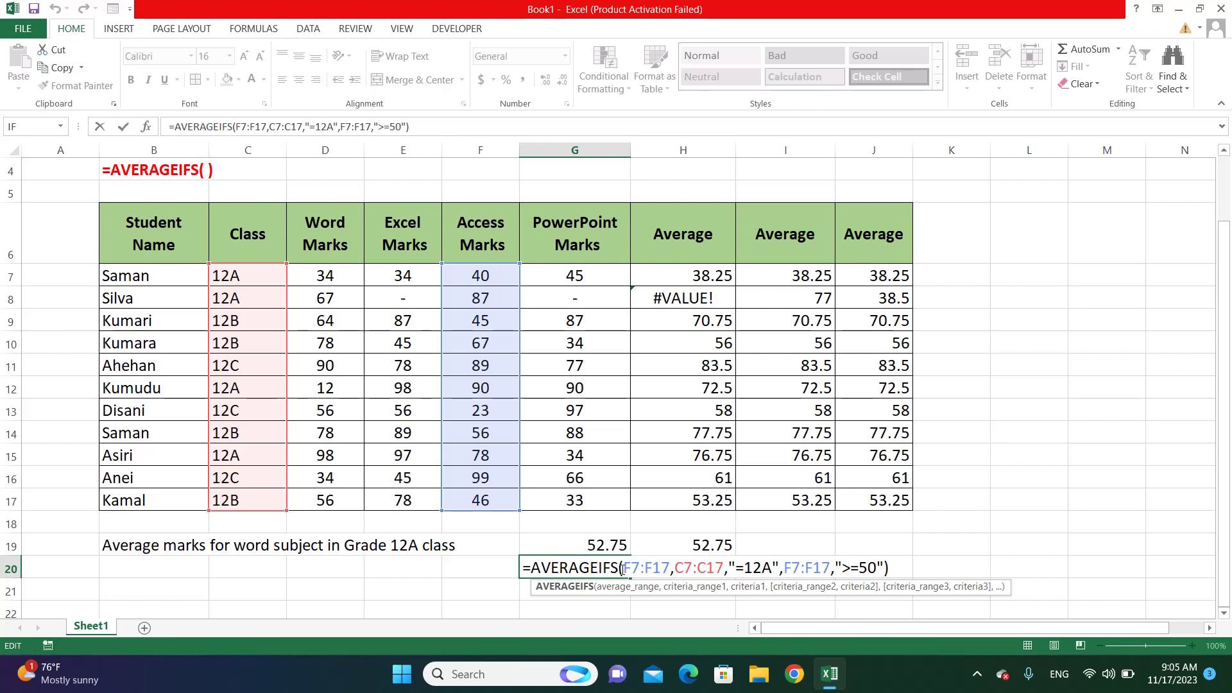
left_click_drag(624, 569, 670, 569)
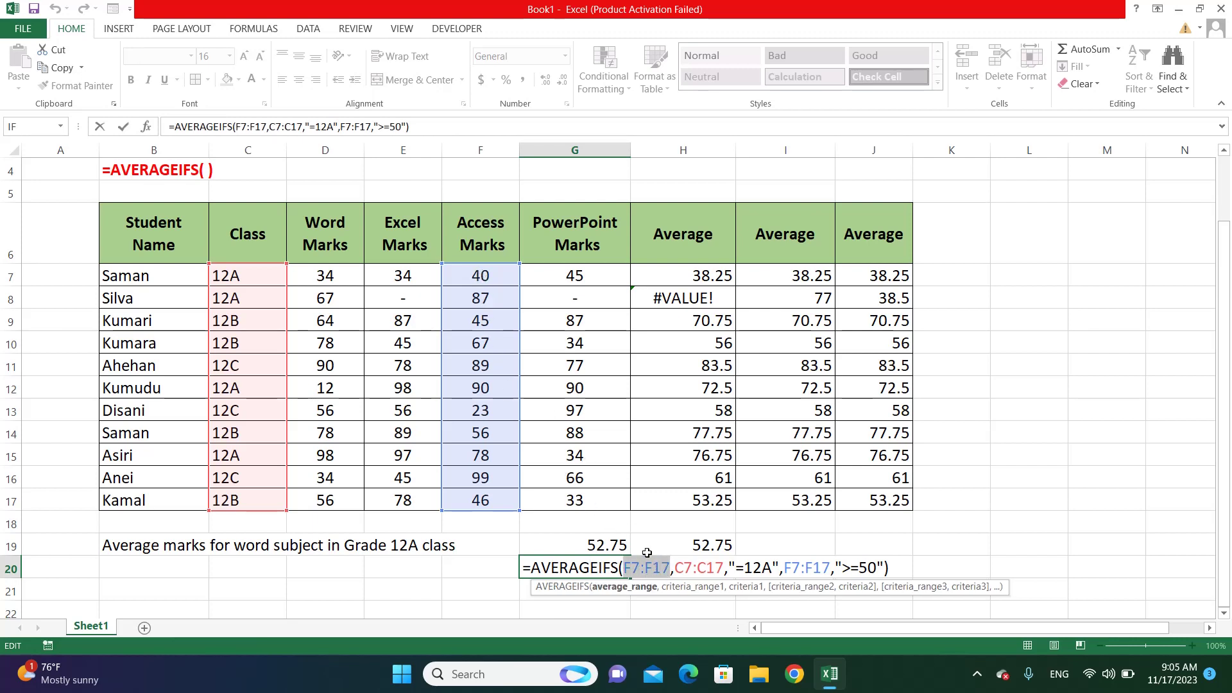
left_click_drag(675, 569, 724, 568)
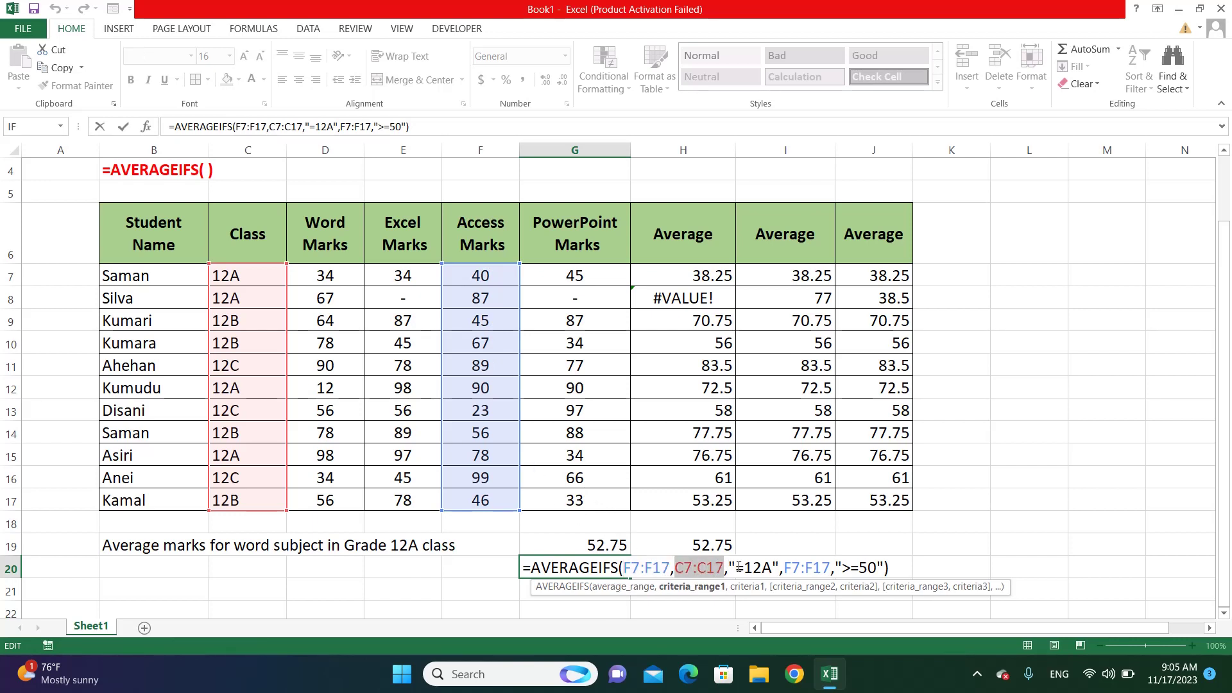
left_click_drag(784, 568, 832, 568)
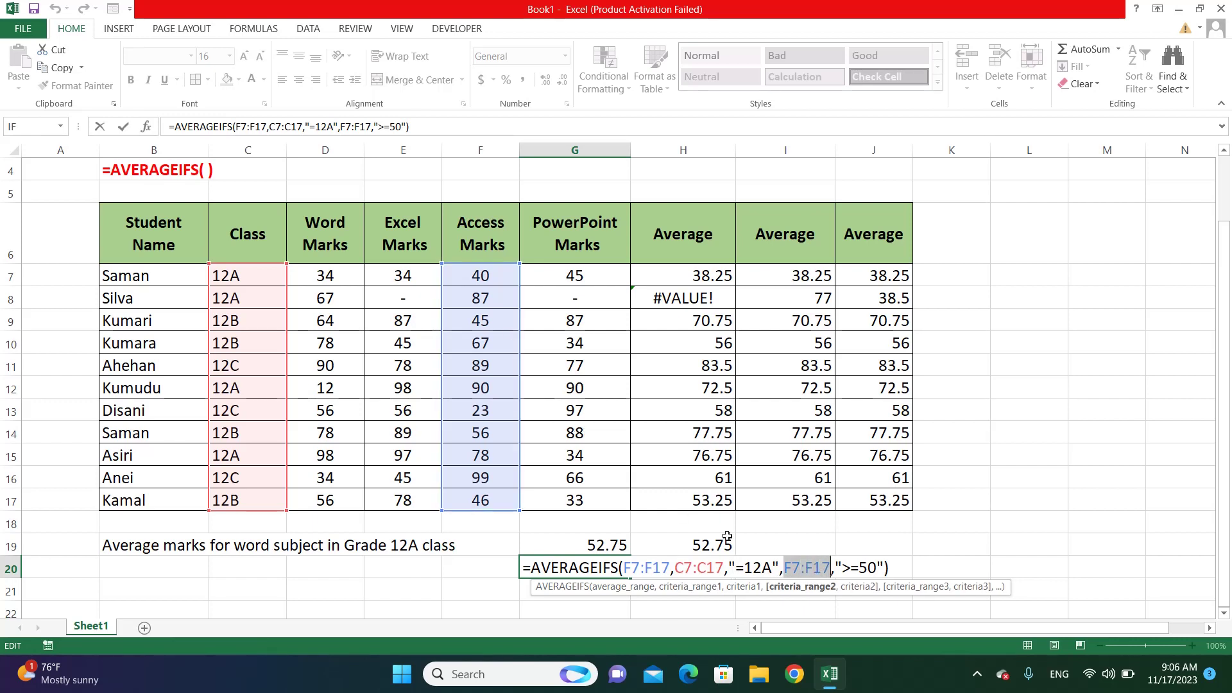
left_click(852, 571)
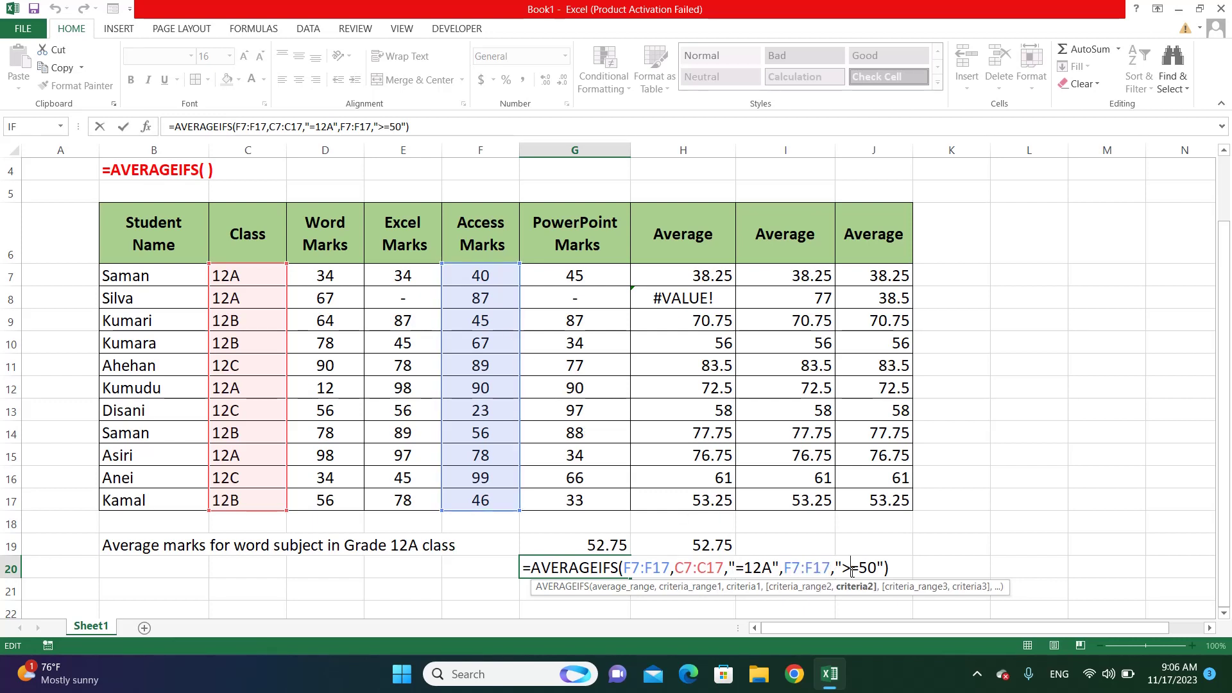
left_click(899, 566)
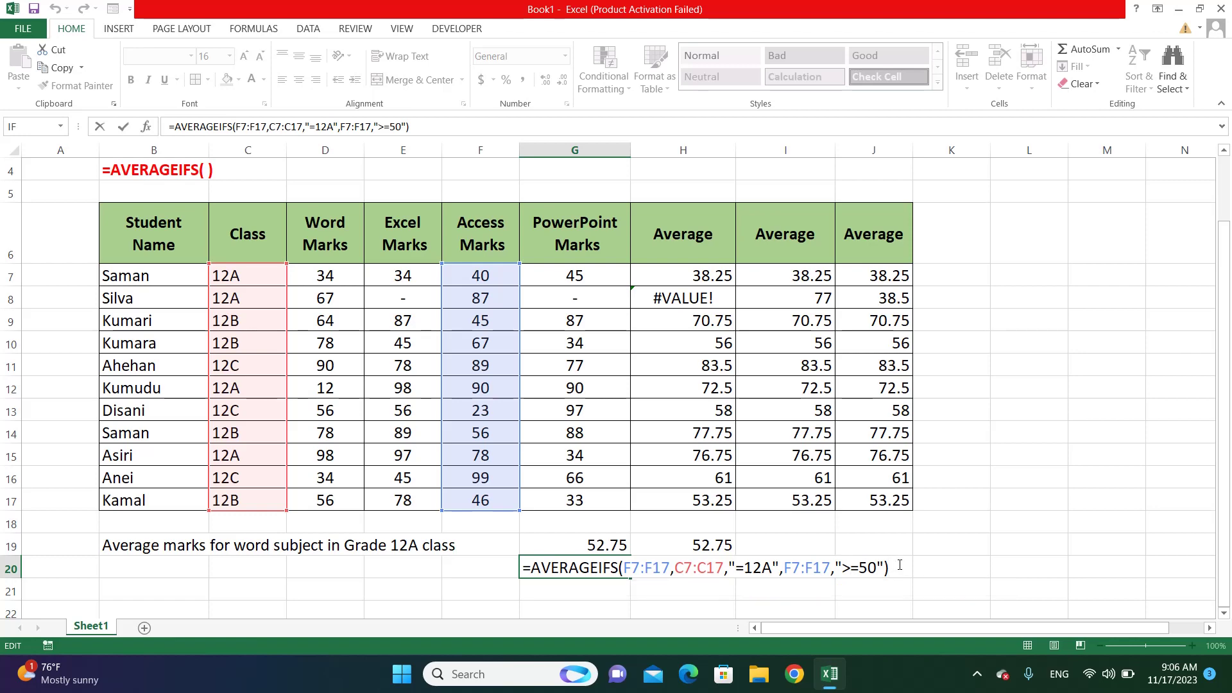
key("Return")
scroll(766, 507, "up", 1)
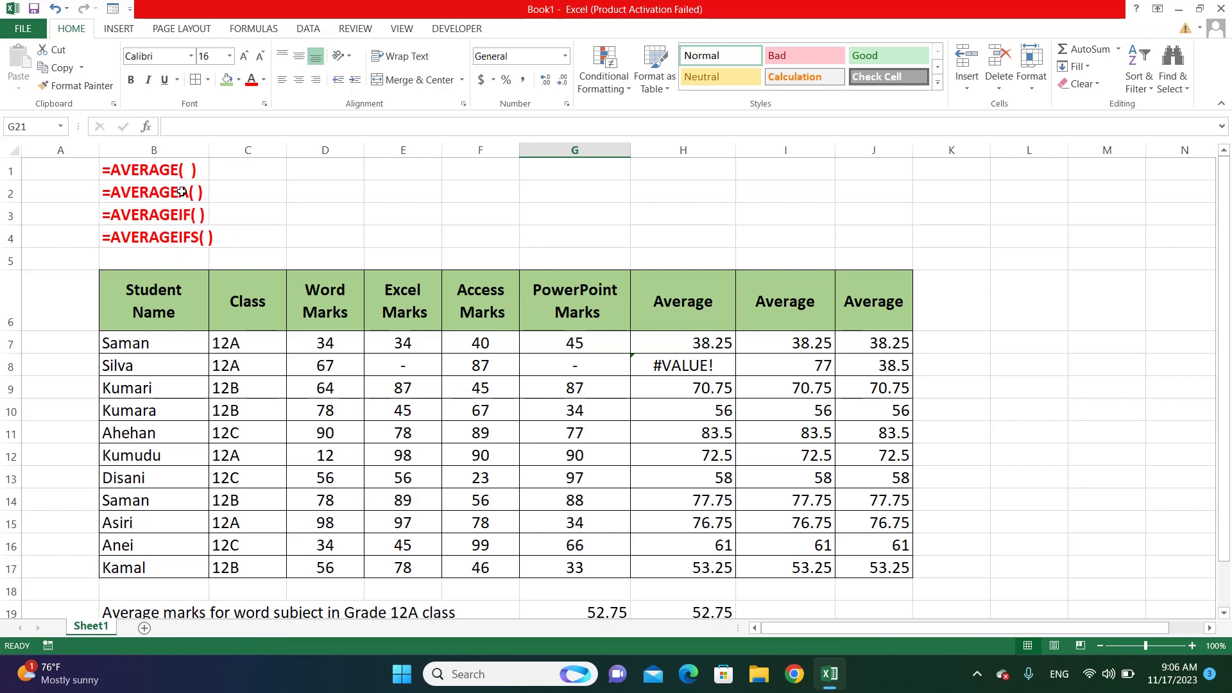
left_click(977, 674)
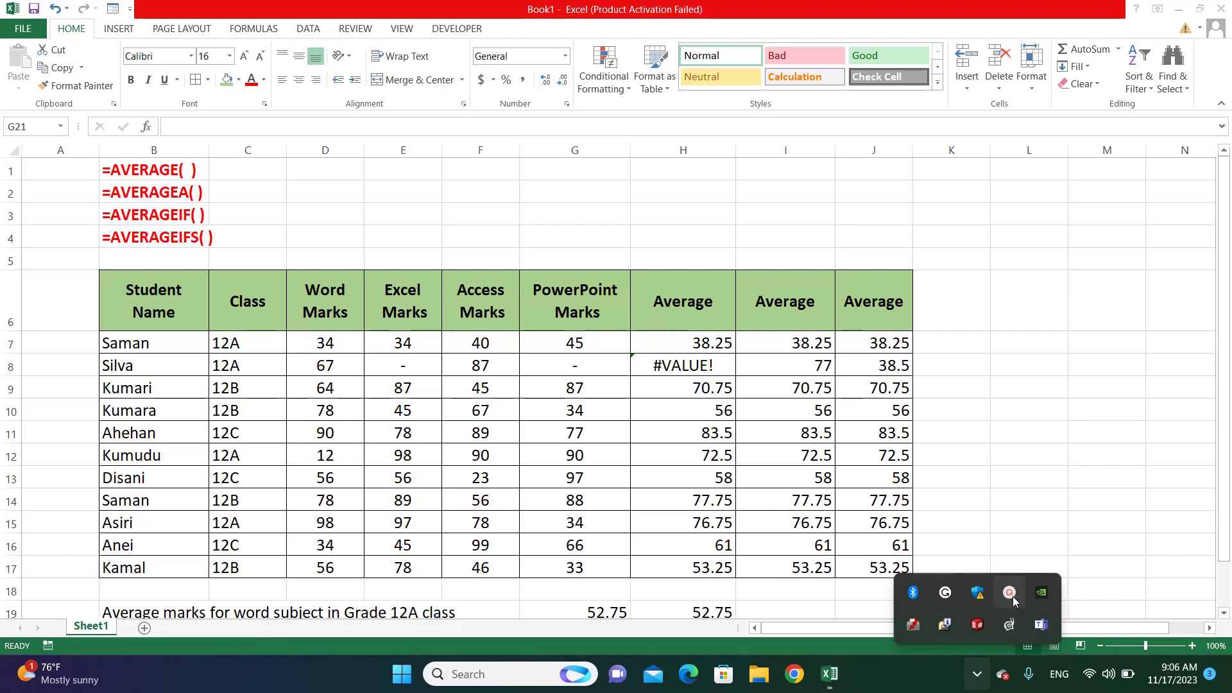
left_click(1012, 598)
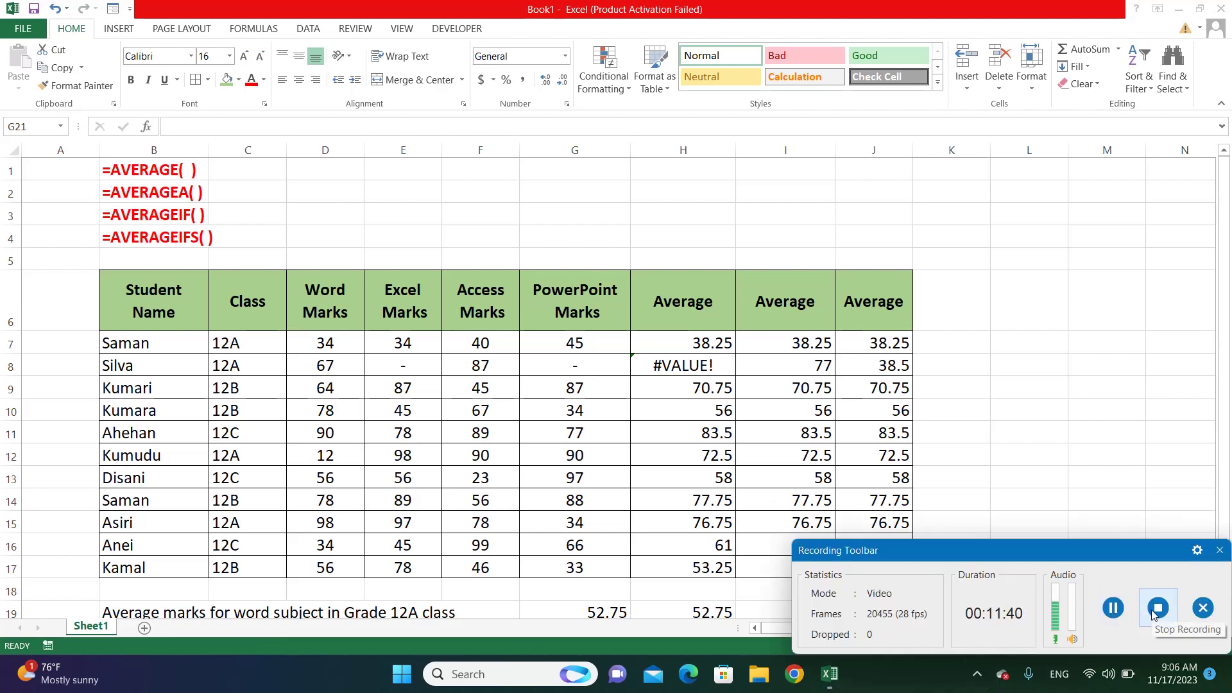